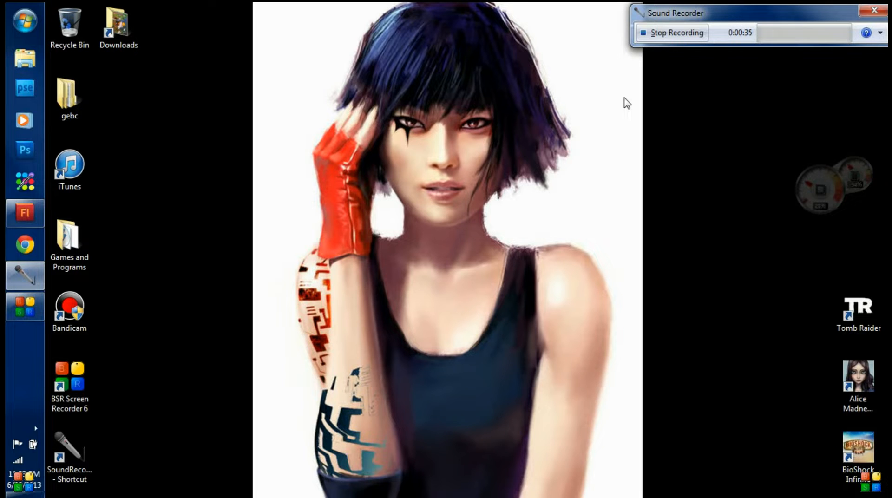
- Switch to Flash Professional and fit the whole stage in the view
{"action": "left_click", "coordinate": [41, 212]}
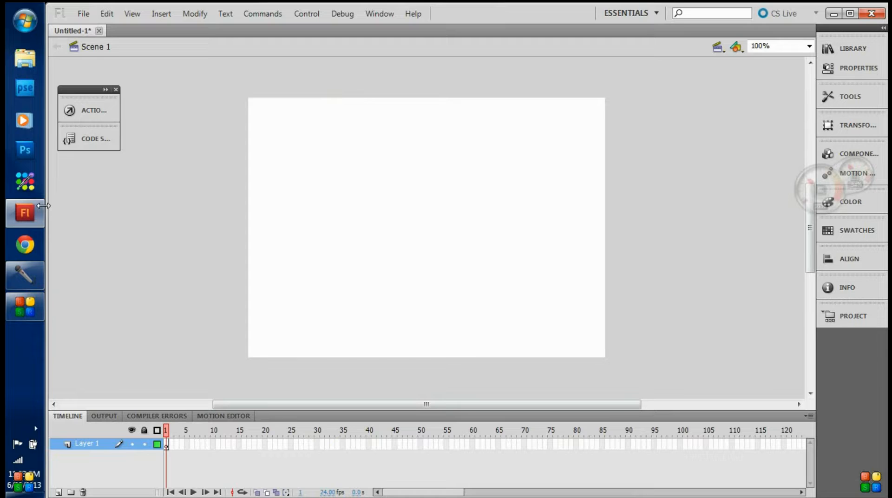
{"action": "key", "text": "ctrl+2"}
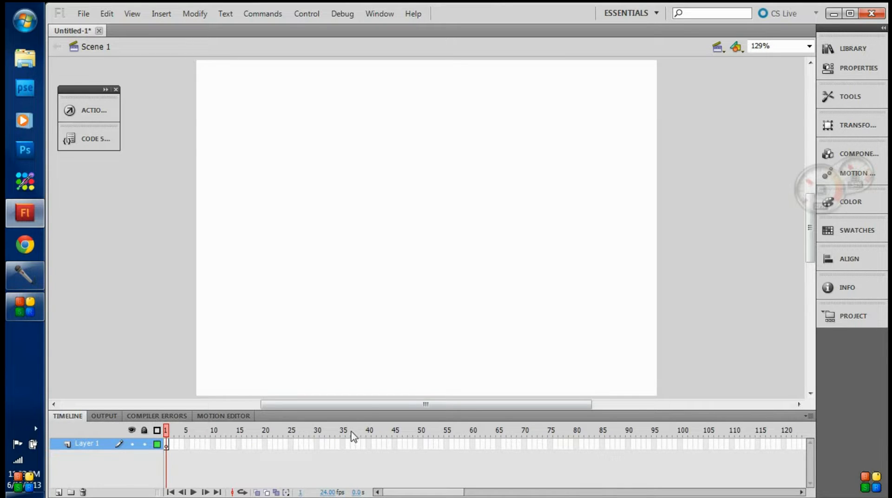
- Sketch a small ball on the empty stage with freehand motion lines and arrows around it
{"action": "left_click_drag", "start_coordinate": [332, 288], "coordinate": [351, 276]}
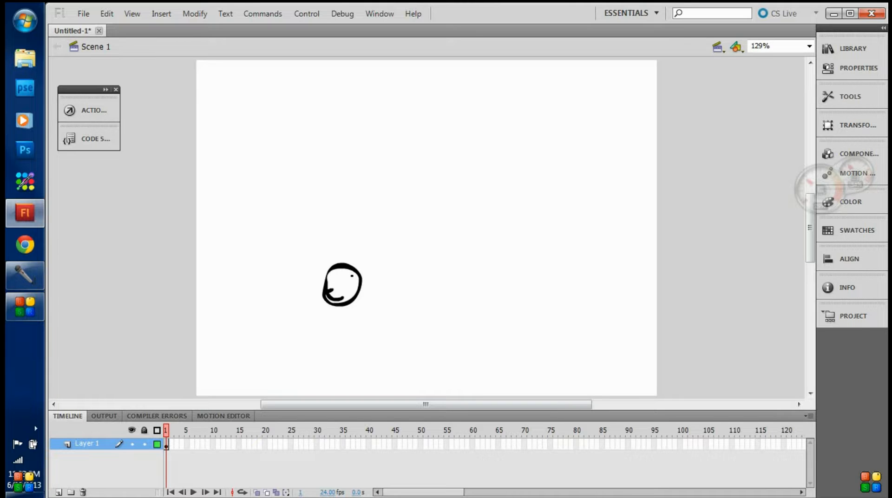
{"action": "left_click_drag", "start_coordinate": [210, 228], "coordinate": [278, 266]}
{"action": "mouse_move", "coordinate": [386, 298]}
{"action": "left_mouse_down"}
{"action": "mouse_move", "coordinate": [618, 219]}
{"action": "mouse_move", "coordinate": [573, 222]}
{"action": "left_mouse_up"}
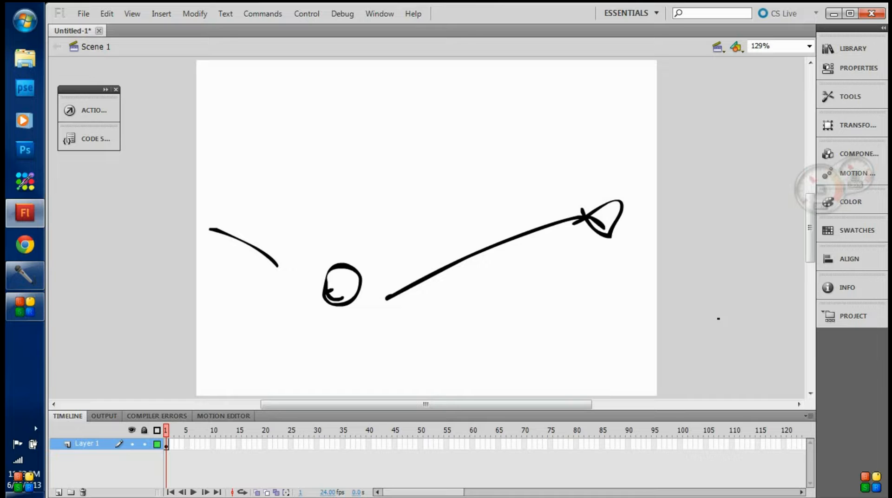
{"action": "left_click_drag", "start_coordinate": [226, 181], "coordinate": [255, 226]}
{"action": "left_click_drag", "start_coordinate": [360, 247], "coordinate": [433, 211]}
{"action": "mouse_move", "coordinate": [418, 197]}
{"action": "left_mouse_down"}
{"action": "mouse_move", "coordinate": [441, 196]}
{"action": "mouse_move", "coordinate": [430, 195]}
{"action": "left_mouse_up"}
{"action": "mouse_move", "coordinate": [476, 176]}
{"action": "left_mouse_down"}
{"action": "mouse_move", "coordinate": [527, 182]}
{"action": "mouse_move", "coordinate": [535, 204]}
{"action": "left_mouse_up"}
{"action": "mouse_move", "coordinate": [519, 204]}
{"action": "left_mouse_down"}
{"action": "mouse_move", "coordinate": [549, 226]}
{"action": "mouse_move", "coordinate": [534, 202]}
{"action": "left_mouse_up"}
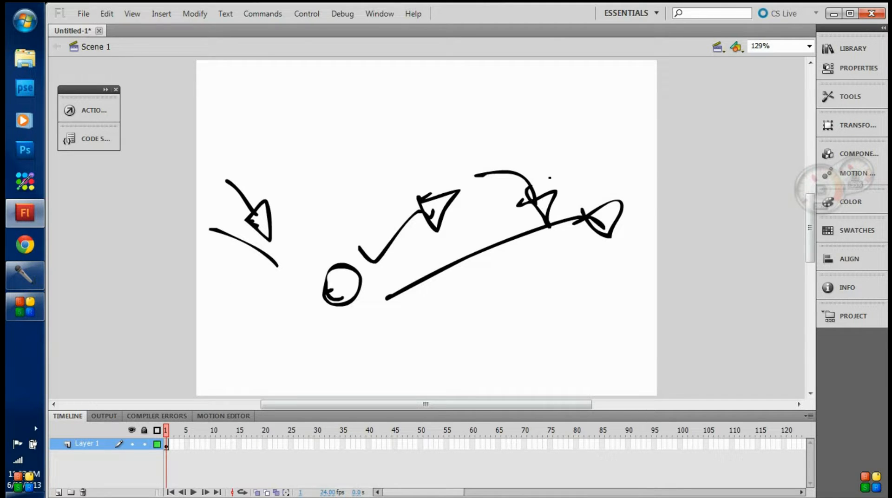
- Undo all the strokes of the ball and arrow sketch until the stage is empty
{"action": "key", "text": "ctrl+z"}
{"action": "key", "text": "ctrl+z"}
{"action": "key", "text": "ctrl+z"}
{"action": "key", "text": "ctrl+z"}
{"action": "key", "text": "ctrl+z"}
{"action": "key", "text": "ctrl+z"}
{"action": "key", "text": "ctrl+z"}
{"action": "key", "text": "ctrl+z"}
{"action": "key", "text": "ctrl+z"}
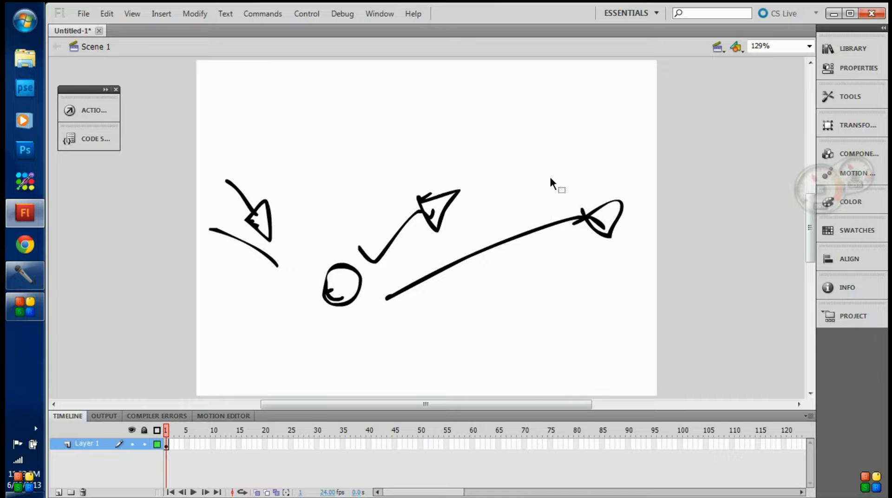
{"action": "key", "text": "ctrl+z"}
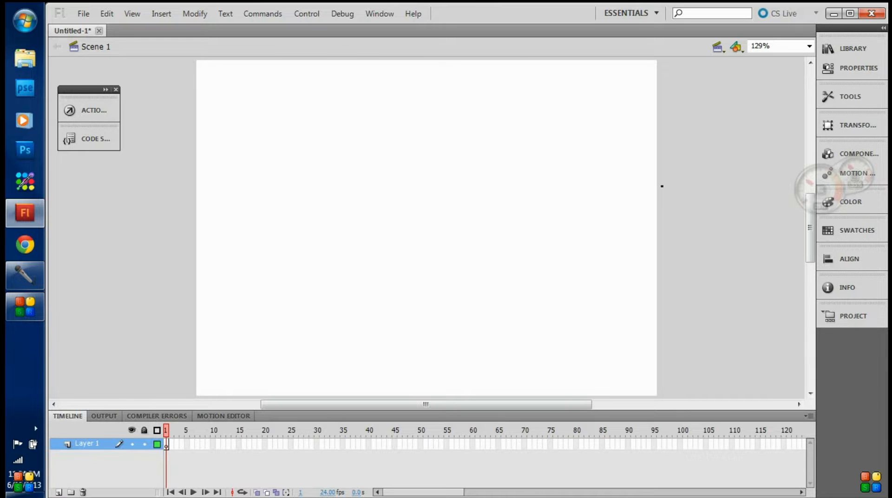
- Check the new document settings without creating a document, and turn on onion skinning for the timeline
{"action": "key", "text": "ctrl+n"}
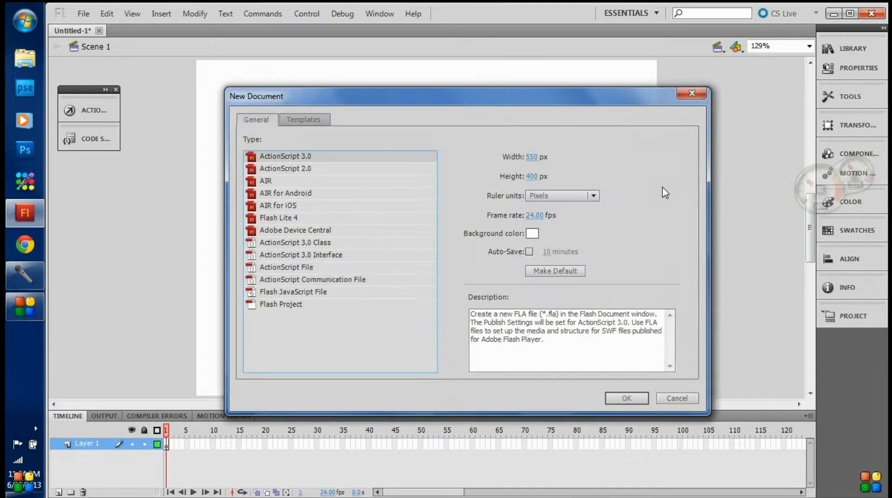
{"action": "left_click", "coordinate": [692, 94]}
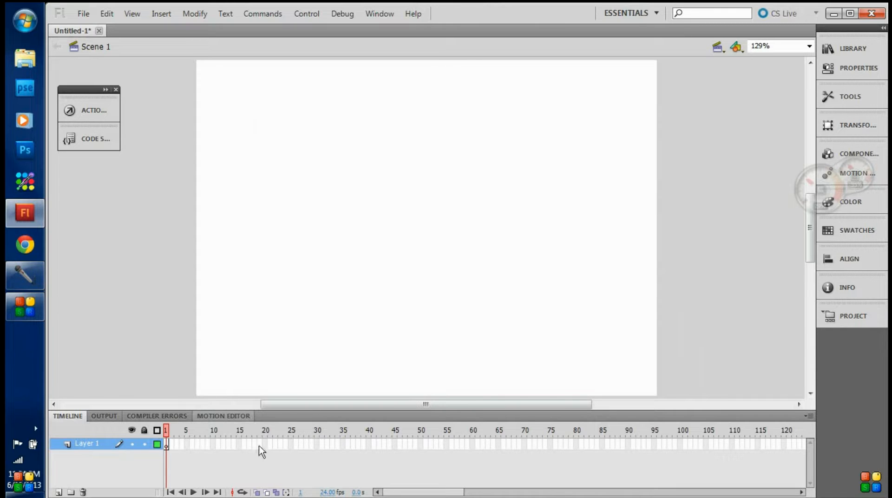
{"action": "left_click", "coordinate": [257, 492]}
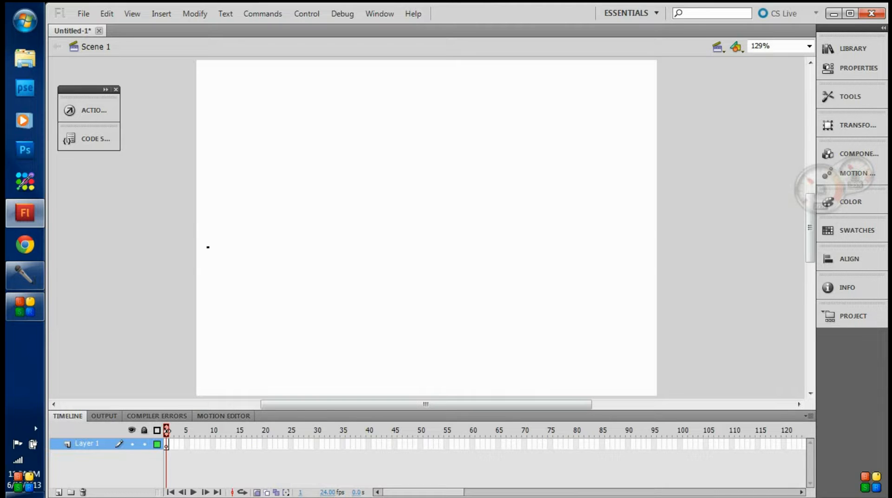
- Try onion skinning with a curved stroke on frame 1 and another on a blank keyframe at frame 2, and undo both
{"action": "left_click_drag", "start_coordinate": [196, 231], "coordinate": [289, 247]}
{"action": "right_click", "coordinate": [171, 445]}
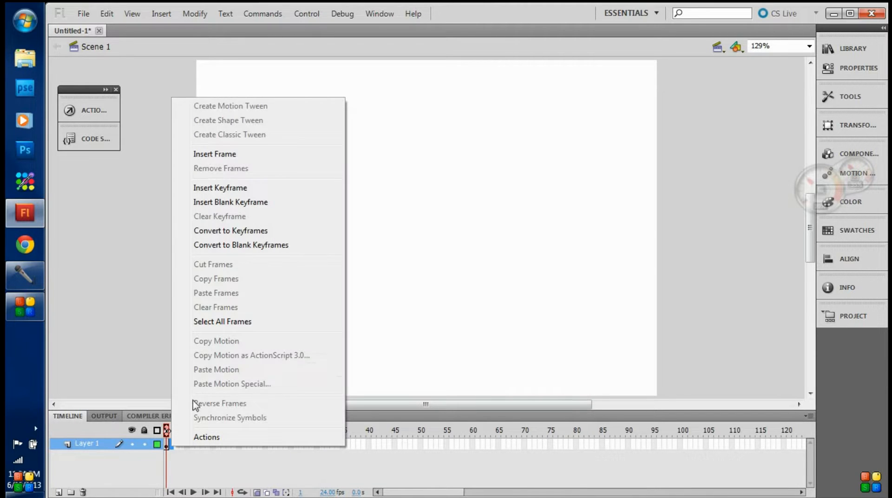
{"action": "left_click", "coordinate": [223, 202]}
{"action": "mouse_move", "coordinate": [217, 225]}
{"action": "left_mouse_down"}
{"action": "mouse_move", "coordinate": [281, 238]}
{"action": "mouse_move", "coordinate": [314, 265]}
{"action": "left_mouse_up"}
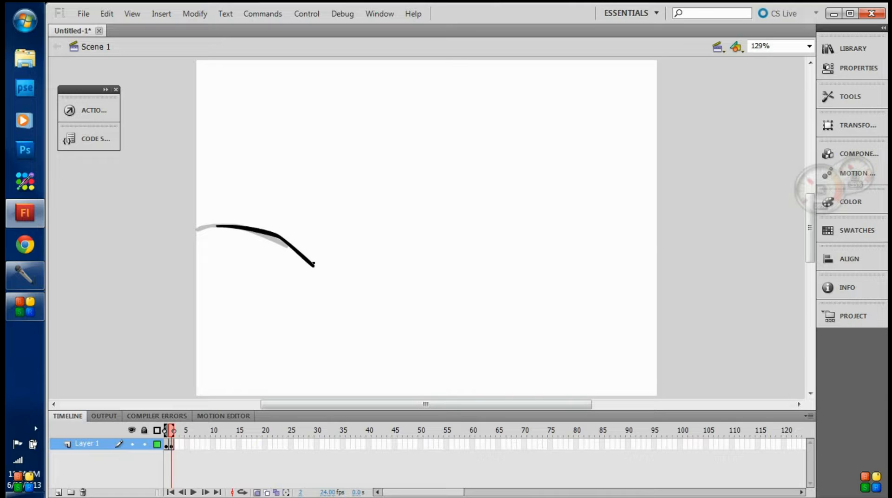
{"action": "key", "text": "ctrl+z"}
{"action": "key", "text": "ctrl+z"}
{"action": "key", "text": "ctrl+z"}
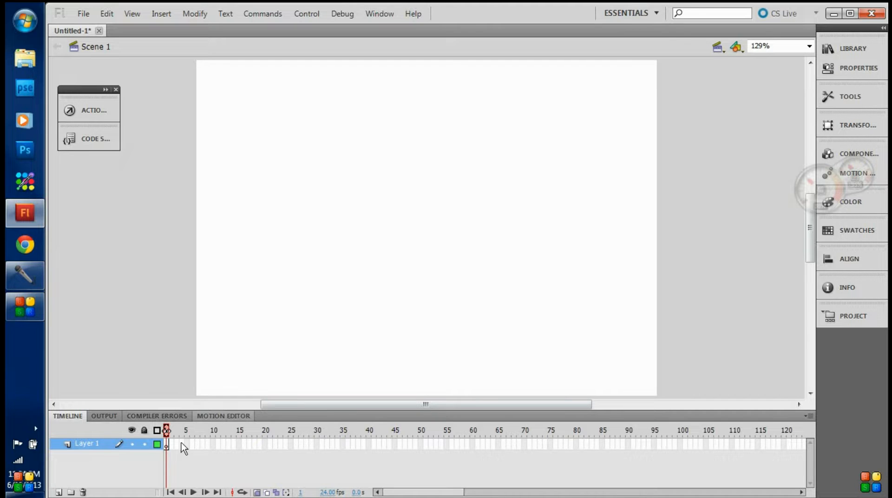
- Set the document's frame rate to 60 fps and move the desktop meter gadget down, clear of the panels
{"action": "left_click", "coordinate": [330, 492]}
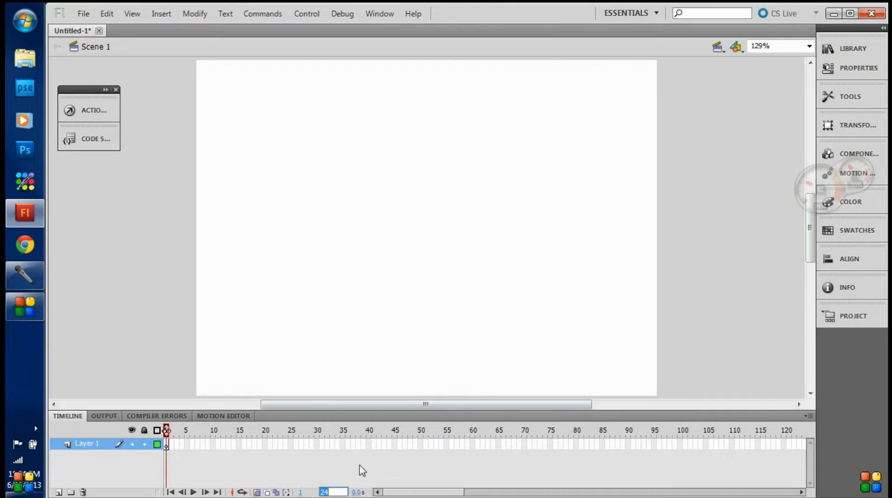
{"action": "type", "text": "60"}
{"action": "key", "text": "Return"}
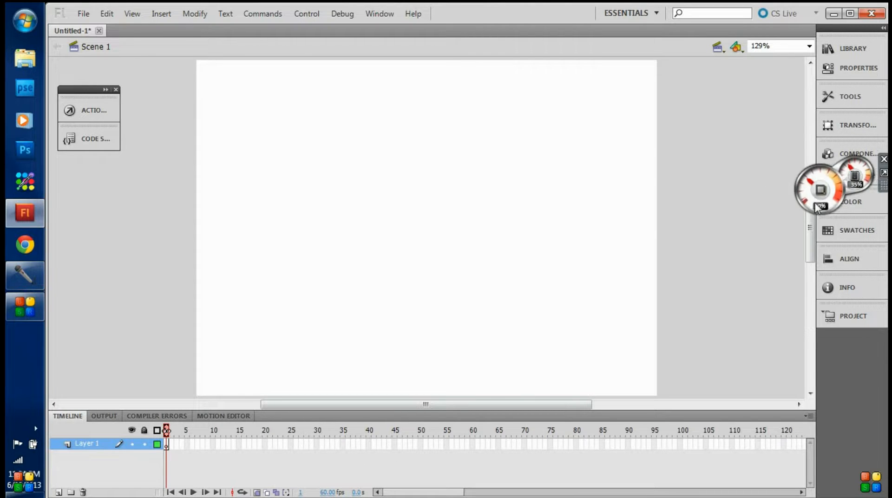
{"action": "left_click_drag", "start_coordinate": [816, 203], "coordinate": [817, 392]}
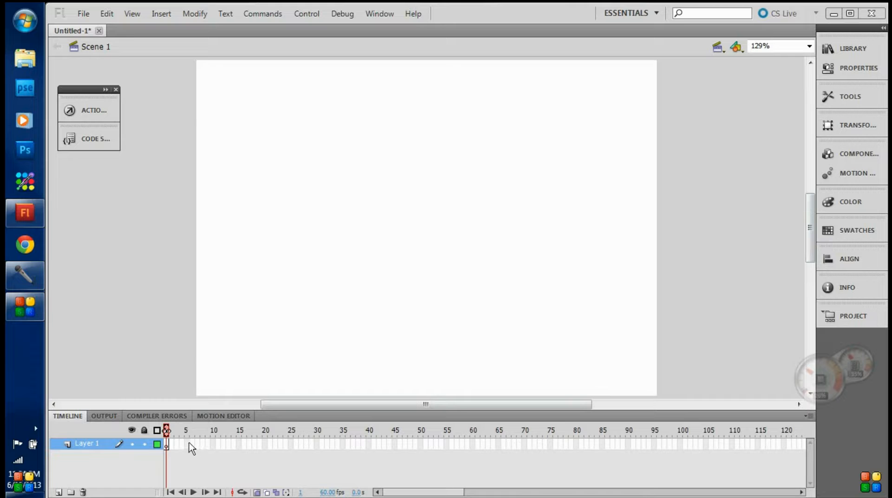
- Insert a blank keyframe at frame 10 and draw the ball's open curve across the stage's left edge, near the upper corner
{"action": "right_click", "coordinate": [213, 444]}
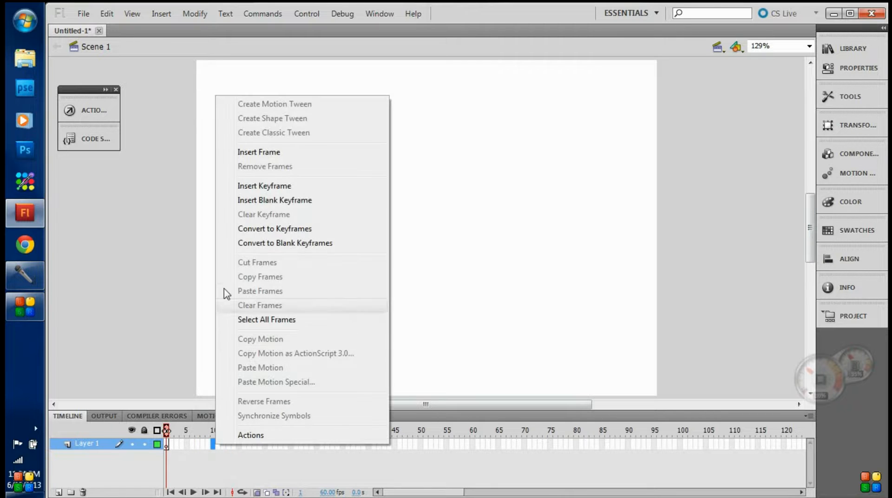
{"action": "left_click", "coordinate": [249, 204]}
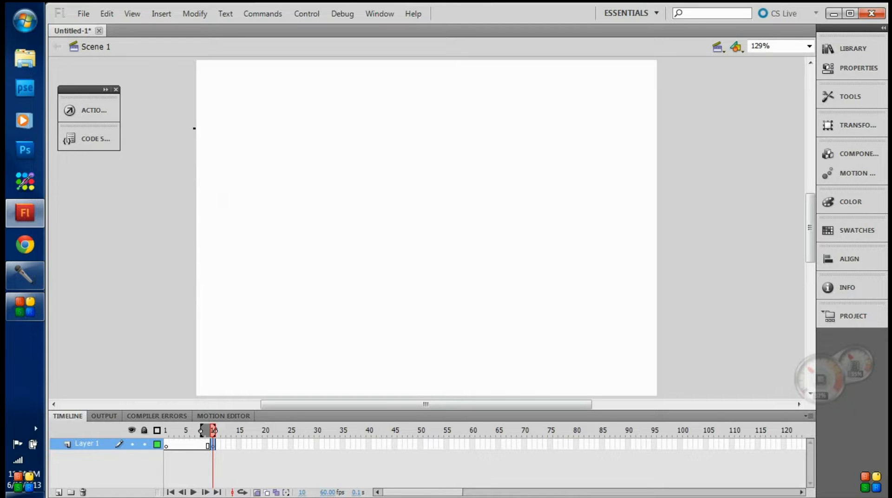
{"action": "mouse_move", "coordinate": [190, 127]}
{"action": "left_mouse_down"}
{"action": "mouse_move", "coordinate": [211, 119]}
{"action": "mouse_move", "coordinate": [198, 110]}
{"action": "mouse_move", "coordinate": [204, 127]}
{"action": "mouse_move", "coordinate": [186, 107]}
{"action": "left_mouse_up"}
{"action": "key", "text": "ctrl+z"}
- Insert a blank keyframe at frame 11 and redraw the ball's open curve slightly higher than its onion skin
{"action": "right_click", "coordinate": [218, 445]}
{"action": "left_click", "coordinate": [253, 200]}
{"action": "left_click_drag", "start_coordinate": [195, 128], "coordinate": [212, 114]}
{"action": "key", "text": "ctrl+z"}
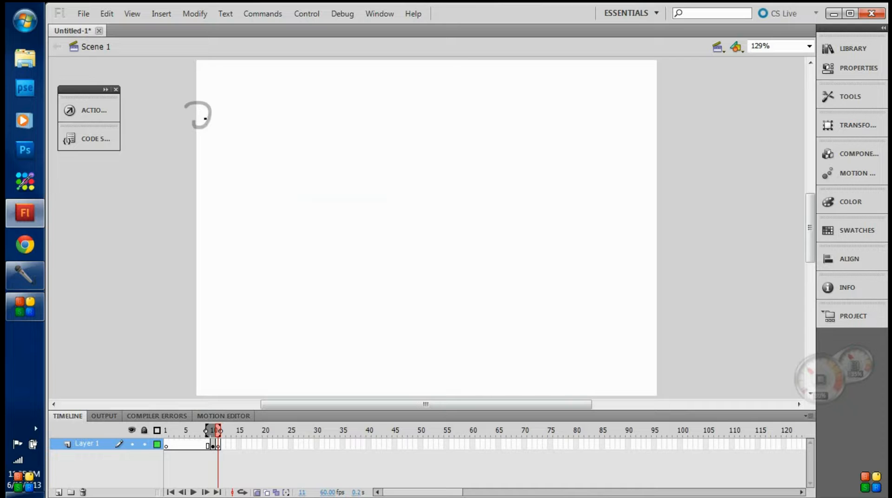
{"action": "mouse_move", "coordinate": [195, 127]}
{"action": "left_mouse_down"}
{"action": "mouse_move", "coordinate": [211, 105]}
{"action": "mouse_move", "coordinate": [188, 106]}
{"action": "left_mouse_up"}
- Insert a blank keyframe at frame 12 and trace the ball's open curve over the onion skin
{"action": "right_click", "coordinate": [225, 445]}
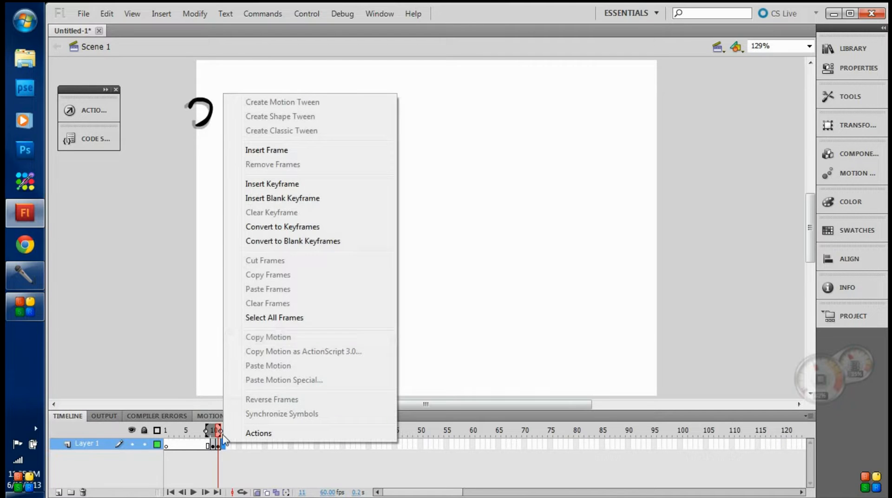
{"action": "left_click", "coordinate": [262, 198]}
{"action": "mouse_move", "coordinate": [196, 127]}
{"action": "left_mouse_down"}
{"action": "mouse_move", "coordinate": [212, 102]}
{"action": "mouse_move", "coordinate": [192, 98]}
{"action": "mouse_move", "coordinate": [187, 108]}
{"action": "left_mouse_up"}
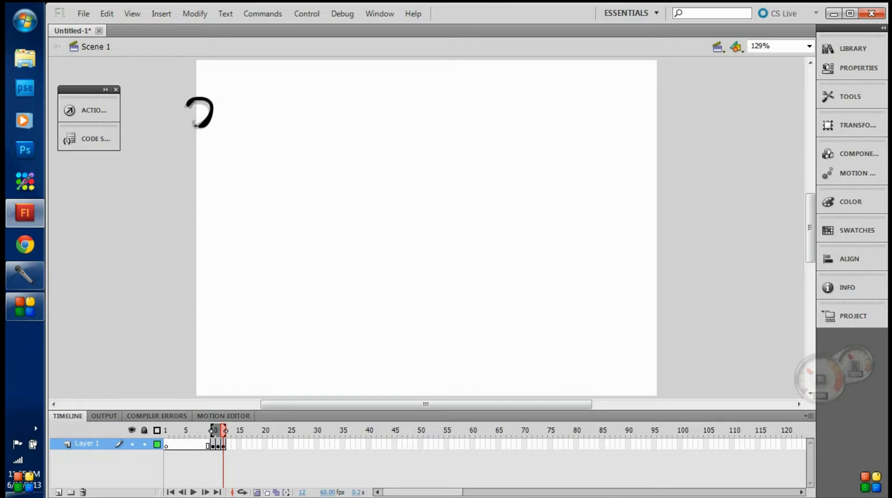
- Insert a blank keyframe at frame 13 and draw the ball's curve shifted slightly further onto the stage
{"action": "right_click", "coordinate": [228, 444]}
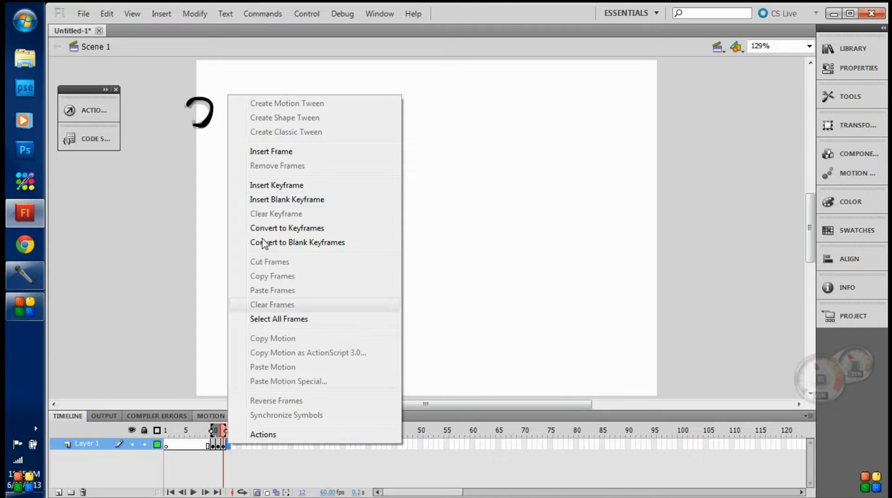
{"action": "left_click", "coordinate": [266, 199]}
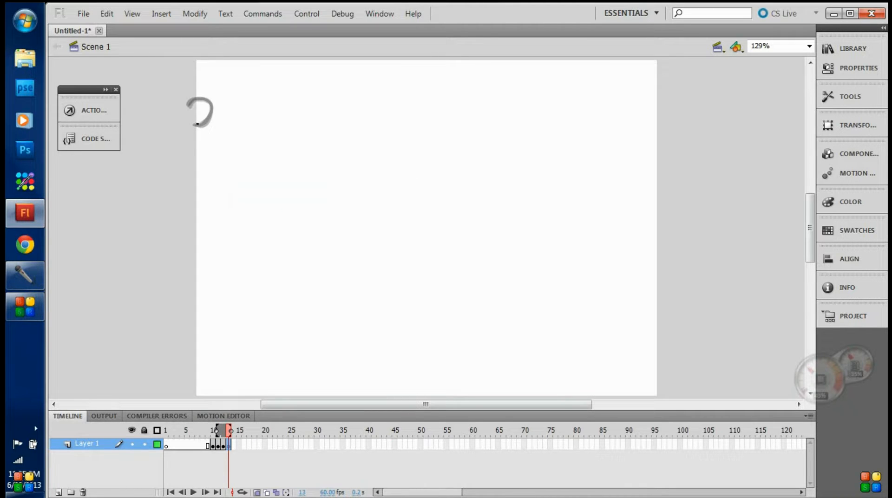
{"action": "mouse_move", "coordinate": [198, 124]}
{"action": "left_mouse_down"}
{"action": "mouse_move", "coordinate": [208, 100]}
{"action": "mouse_move", "coordinate": [186, 103]}
{"action": "left_mouse_up"}
{"action": "key", "text": "ctrl+z"}
{"action": "mouse_move", "coordinate": [198, 124]}
{"action": "left_mouse_down"}
{"action": "mouse_move", "coordinate": [215, 103]}
{"action": "mouse_move", "coordinate": [188, 103]}
{"action": "left_mouse_up"}
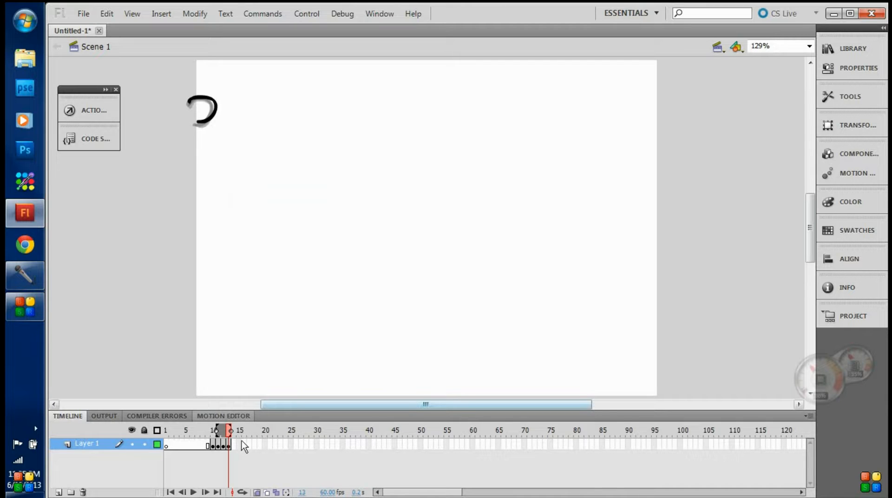
- Insert a blank keyframe at frame 14 and draw a rounder, more closed ball outline slightly up and right of the previous one
{"action": "right_click", "coordinate": [233, 444]}
{"action": "left_click", "coordinate": [267, 202]}
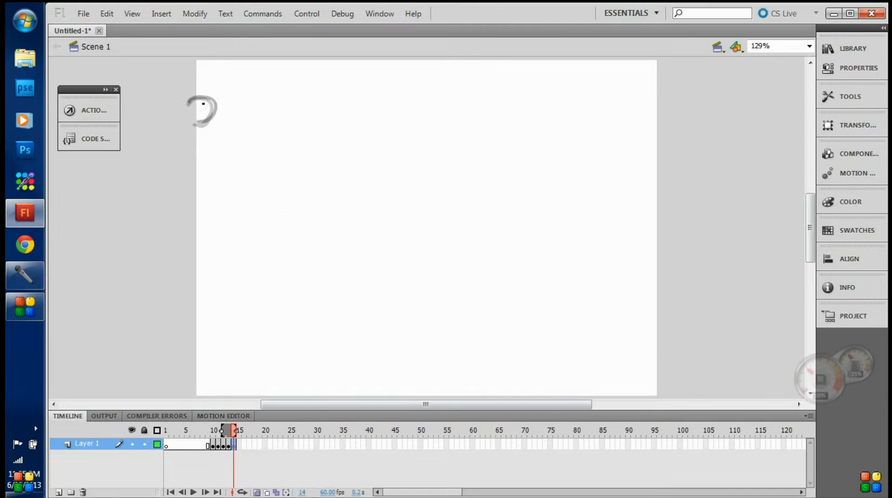
{"action": "mouse_move", "coordinate": [200, 118]}
{"action": "left_mouse_down"}
{"action": "mouse_move", "coordinate": [218, 109]}
{"action": "mouse_move", "coordinate": [217, 99]}
{"action": "mouse_move", "coordinate": [197, 109]}
{"action": "left_mouse_up"}
{"action": "mouse_move", "coordinate": [277, 185]}
{"action": "left_mouse_down"}
{"action": "mouse_move", "coordinate": [273, 219]}
{"action": "mouse_move", "coordinate": [422, 249]}
{"action": "mouse_move", "coordinate": [404, 305]}
{"action": "left_mouse_up"}
{"action": "key", "text": "ctrl+z"}
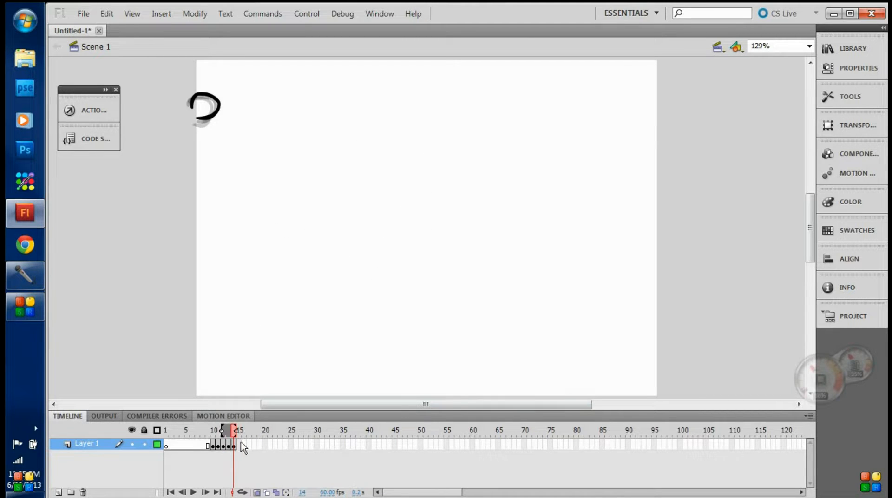
- Insert a blank keyframe at frame 15 and draw the ball as a nearly closed circle just inside the previous outline
{"action": "right_click", "coordinate": [239, 444]}
{"action": "left_click", "coordinate": [281, 197]}
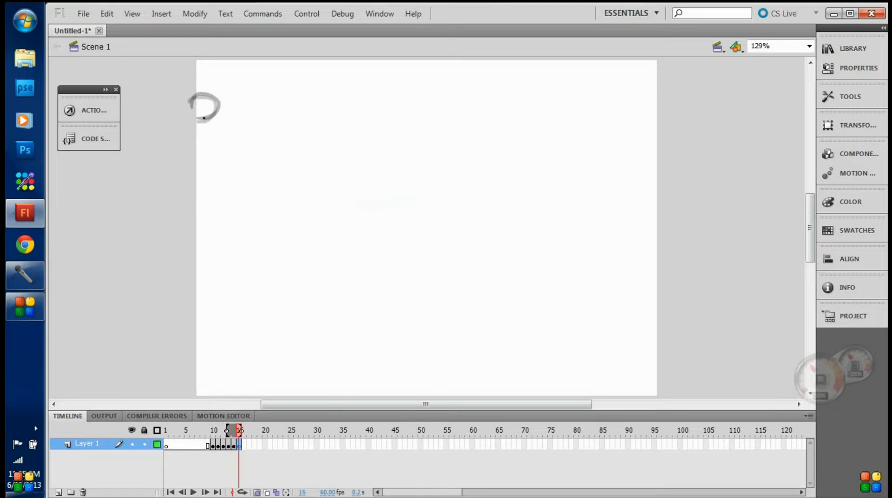
{"action": "mouse_move", "coordinate": [200, 114]}
{"action": "left_mouse_down"}
{"action": "mouse_move", "coordinate": [224, 103]}
{"action": "mouse_move", "coordinate": [211, 91]}
{"action": "mouse_move", "coordinate": [193, 100]}
{"action": "mouse_move", "coordinate": [199, 113]}
{"action": "mouse_move", "coordinate": [216, 112]}
{"action": "mouse_move", "coordinate": [214, 95]}
{"action": "mouse_move", "coordinate": [196, 106]}
{"action": "left_mouse_up"}
{"action": "key", "text": "ctrl+z"}
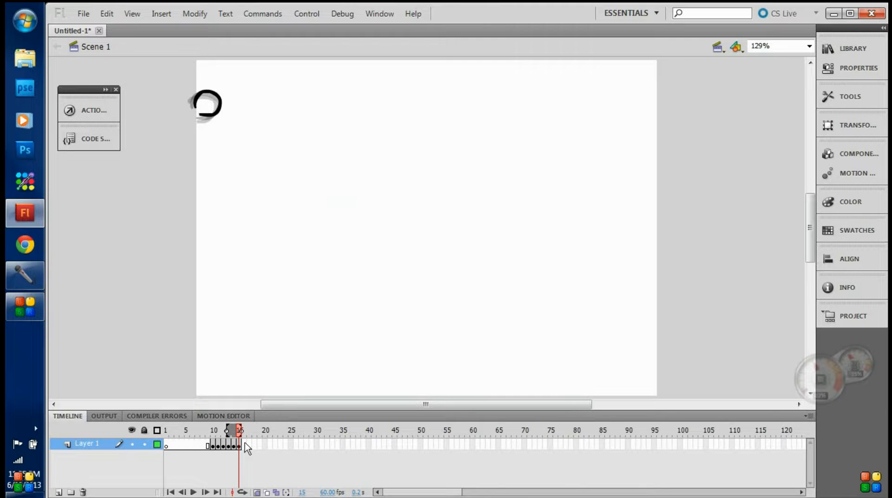
- Insert a blank keyframe at frame 16 and draw the ball as a fully closed circle with a slight point at its base
{"action": "right_click", "coordinate": [246, 444]}
{"action": "left_click", "coordinate": [295, 197]}
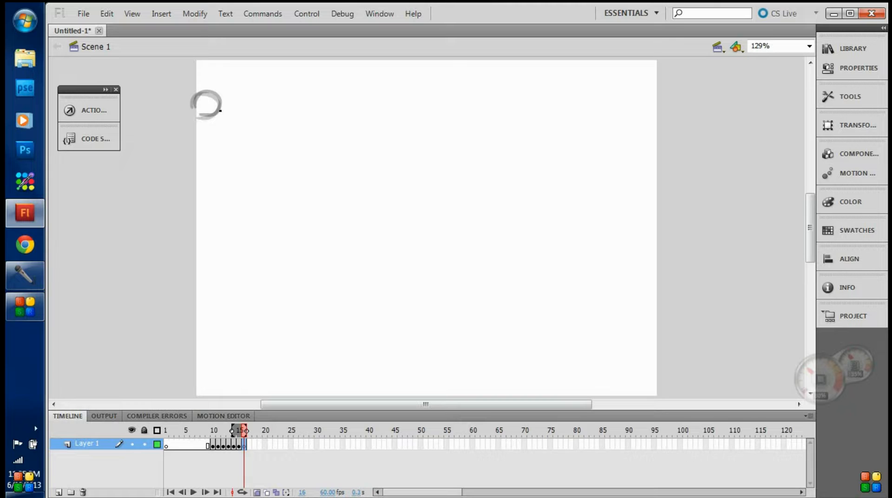
{"action": "mouse_move", "coordinate": [212, 115]}
{"action": "left_mouse_down"}
{"action": "mouse_move", "coordinate": [226, 103]}
{"action": "mouse_move", "coordinate": [215, 86]}
{"action": "mouse_move", "coordinate": [195, 104]}
{"action": "mouse_move", "coordinate": [212, 115]}
{"action": "left_mouse_up"}
{"action": "key", "text": "Return"}
{"action": "key", "text": "Return"}
{"action": "mouse_move", "coordinate": [207, 115]}
{"action": "left_mouse_down"}
{"action": "mouse_move", "coordinate": [221, 100]}
{"action": "mouse_move", "coordinate": [202, 90]}
{"action": "mouse_move", "coordinate": [209, 117]}
{"action": "left_mouse_up"}
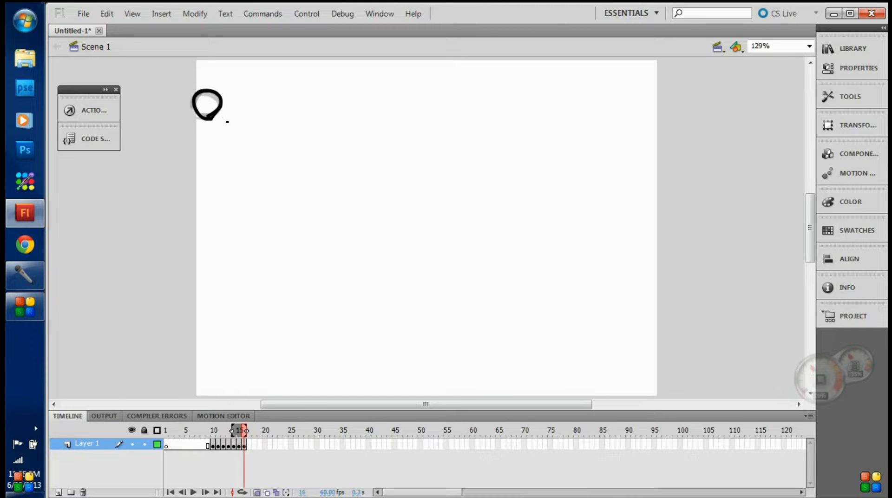
- Insert a blank keyframe at frame 18 and draw a smaller closed circle slightly down and right of the onion-skinned ball
{"action": "right_click", "coordinate": [250, 444]}
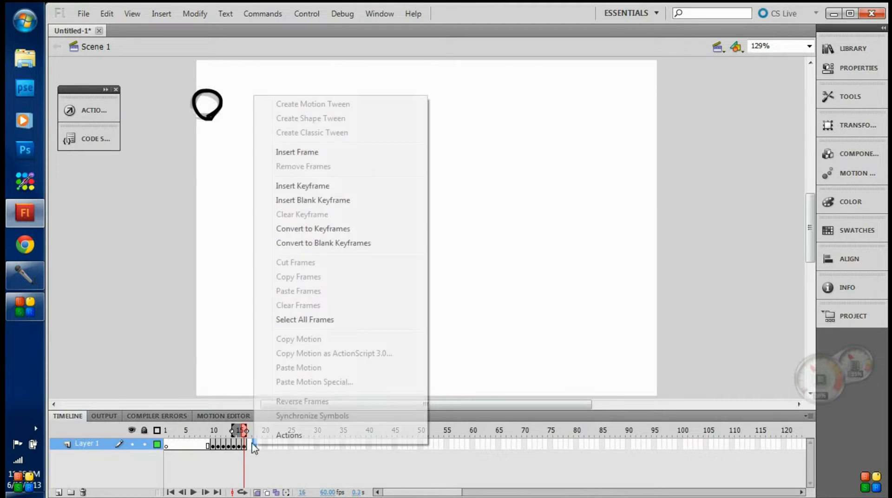
{"action": "left_click", "coordinate": [299, 199]}
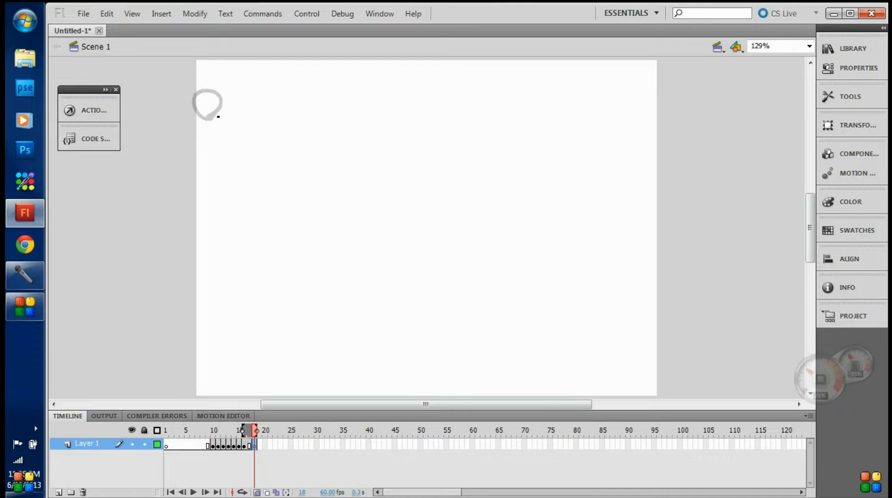
{"action": "left_click_drag", "start_coordinate": [201, 106], "coordinate": [220, 115]}
- Insert a blank keyframe at frame 19 and draw the ball's circle slightly lower than on frame 18
{"action": "right_click", "coordinate": [260, 444]}
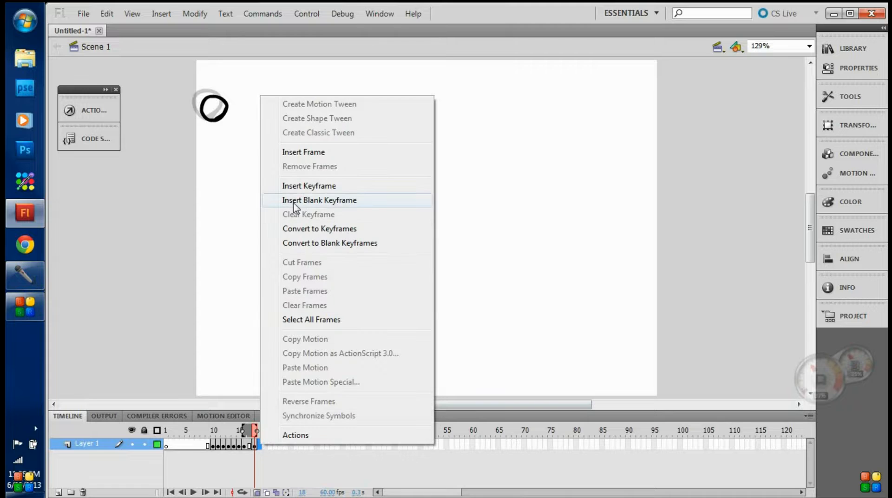
{"action": "left_click", "coordinate": [299, 201]}
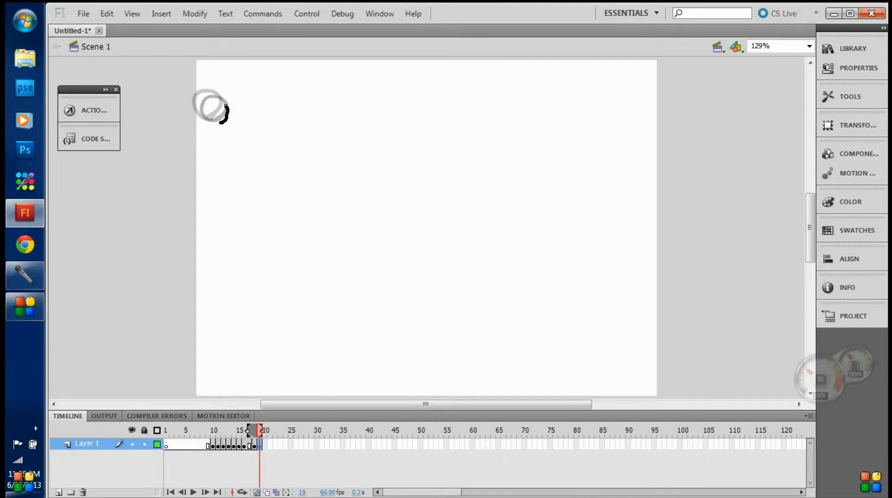
{"action": "left_click_drag", "start_coordinate": [226, 123], "coordinate": [228, 114]}
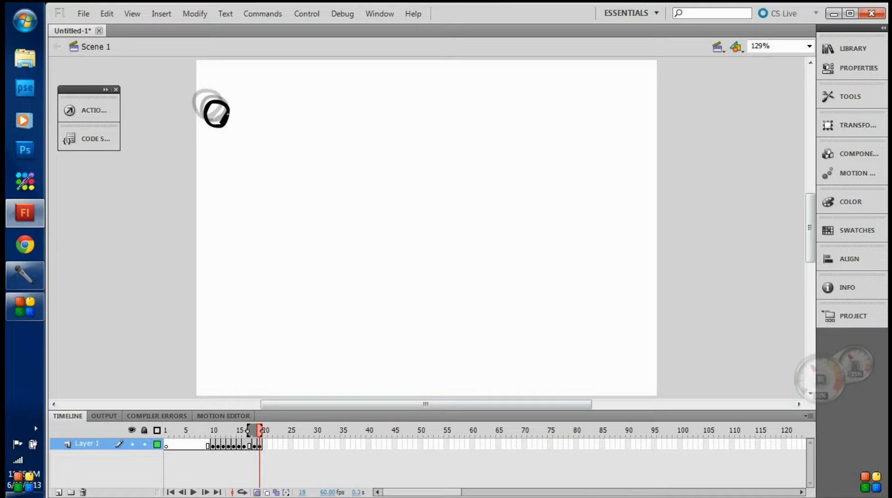
- Insert a blank keyframe at frame 20 and draw the ball's circle slightly down and right of the frame 19 outline
{"action": "right_click", "coordinate": [265, 444]}
{"action": "left_click", "coordinate": [318, 200]}
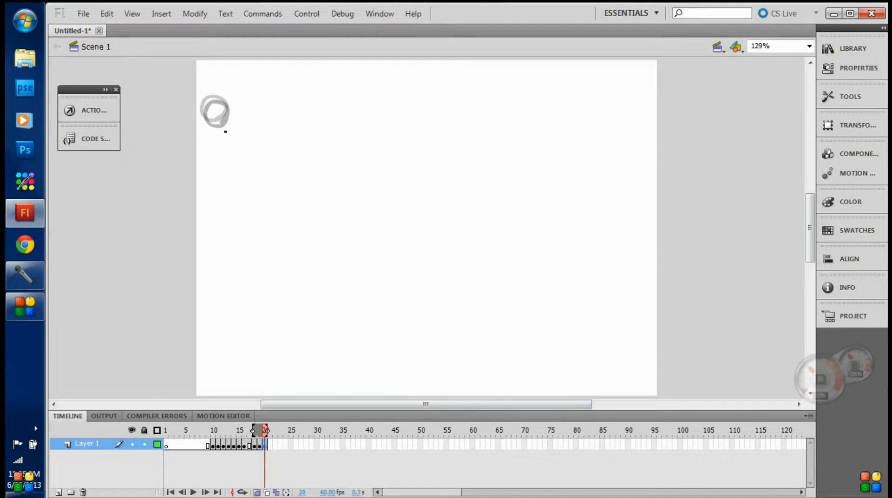
{"action": "mouse_move", "coordinate": [228, 127]}
{"action": "left_mouse_down"}
{"action": "mouse_move", "coordinate": [212, 119]}
{"action": "mouse_move", "coordinate": [229, 127]}
{"action": "left_mouse_up"}
{"action": "key", "text": "ctrl+z"}
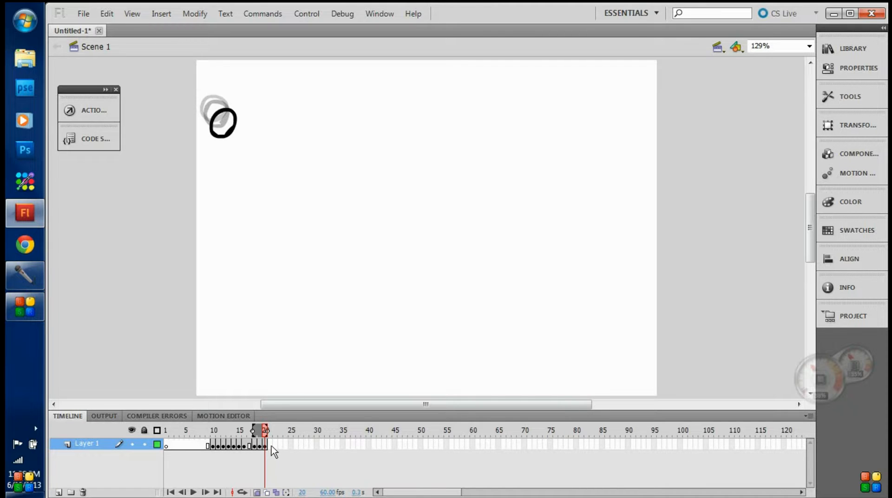
- Insert a blank keyframe at frame 21 and draw the ball as a slightly tall oval just below the previous outline
{"action": "right_click", "coordinate": [270, 446]}
{"action": "left_click", "coordinate": [300, 201]}
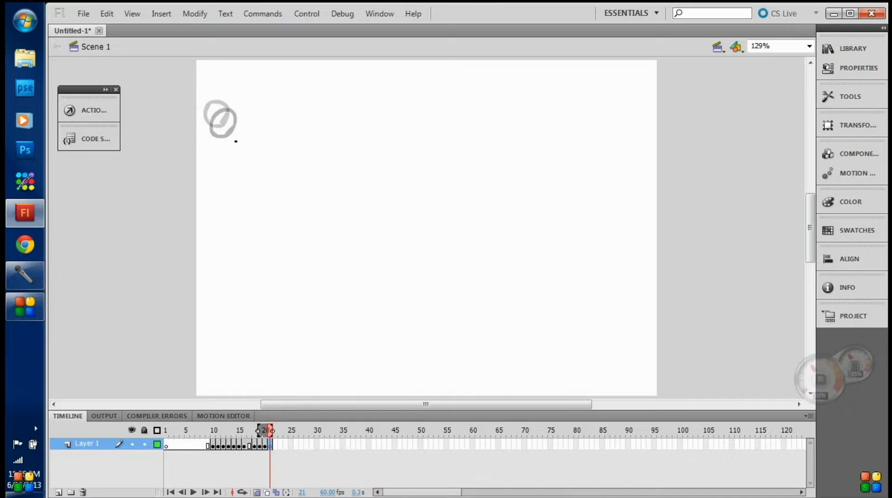
{"action": "mouse_move", "coordinate": [236, 148]}
{"action": "left_mouse_down"}
{"action": "mouse_move", "coordinate": [223, 122]}
{"action": "mouse_move", "coordinate": [236, 147]}
{"action": "mouse_move", "coordinate": [221, 123]}
{"action": "mouse_move", "coordinate": [215, 136]}
{"action": "mouse_move", "coordinate": [236, 147]}
{"action": "left_mouse_up"}
{"action": "key", "text": "ctrl+z"}
{"action": "key", "text": "ctrl+z"}
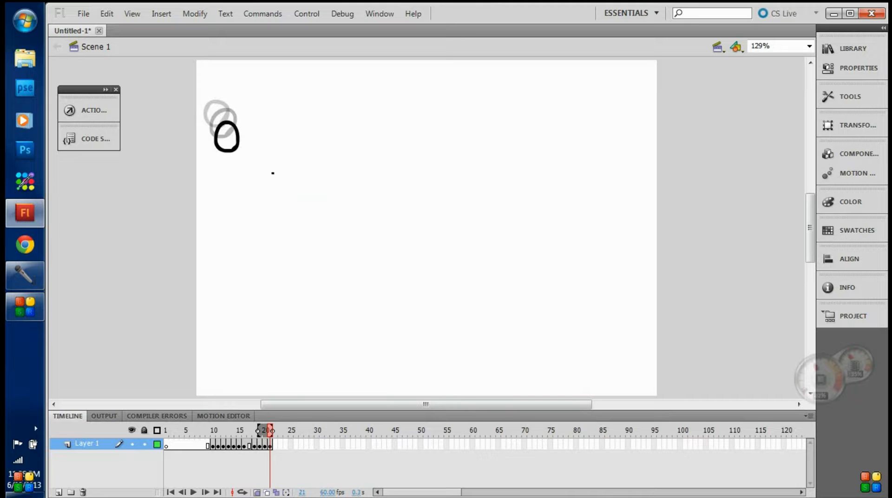
- Insert blank keyframes at frames 22 and 23 and draw the ball on each as a tall oval, progressively lower and slightly further right
{"action": "right_click", "coordinate": [276, 445]}
{"action": "left_click", "coordinate": [307, 200]}
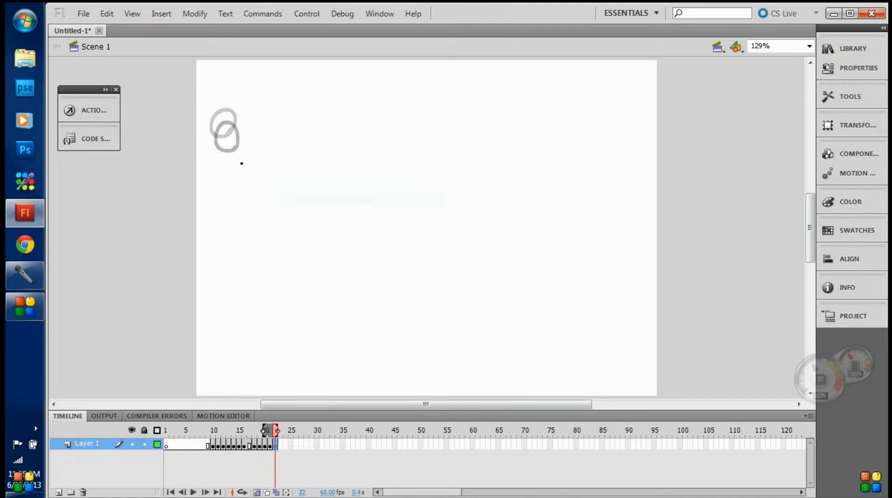
{"action": "mouse_move", "coordinate": [239, 154]}
{"action": "left_mouse_down"}
{"action": "mouse_move", "coordinate": [219, 158]}
{"action": "mouse_move", "coordinate": [240, 153]}
{"action": "left_mouse_up"}
{"action": "right_click", "coordinate": [280, 445]}
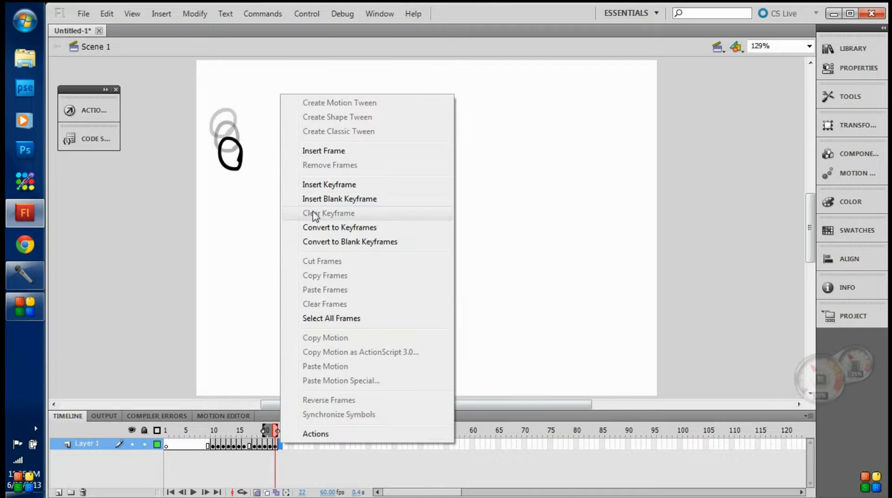
{"action": "left_click", "coordinate": [293, 198]}
{"action": "mouse_move", "coordinate": [248, 182]}
{"action": "left_mouse_down"}
{"action": "mouse_move", "coordinate": [229, 191]}
{"action": "mouse_move", "coordinate": [250, 183]}
{"action": "left_mouse_up"}
- Insert a blank keyframe at frame 24 and play back the animation
{"action": "right_click", "coordinate": [292, 445]}
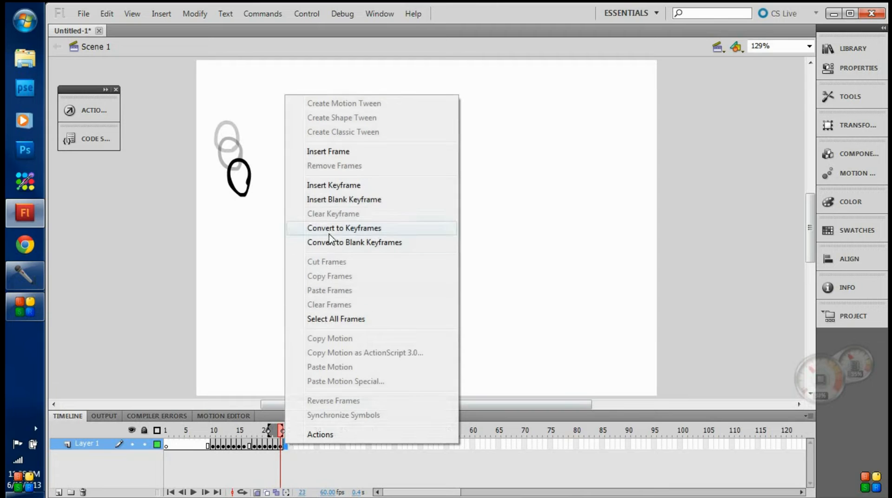
{"action": "left_click", "coordinate": [306, 200]}
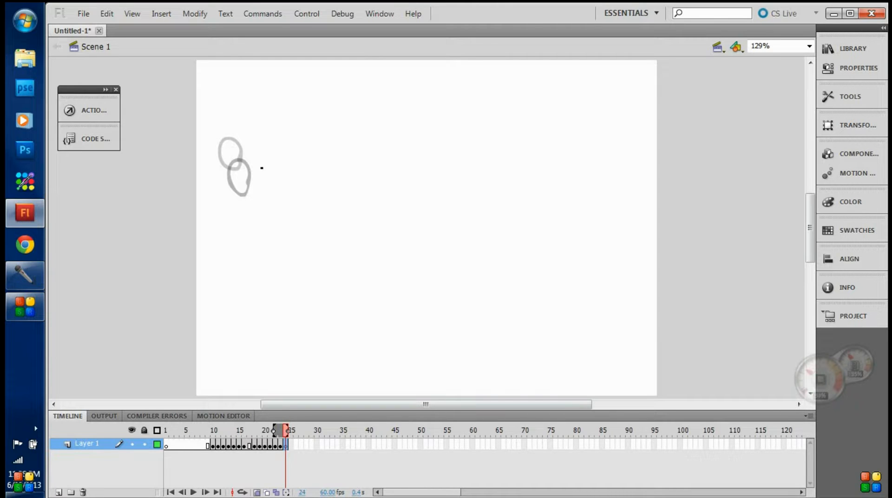
{"action": "key", "text": "Return"}
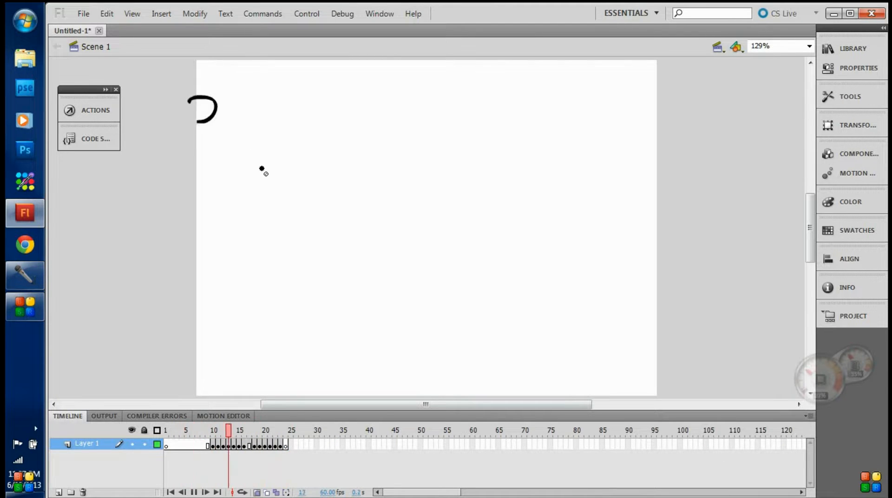
{"action": "key", "text": "Return"}
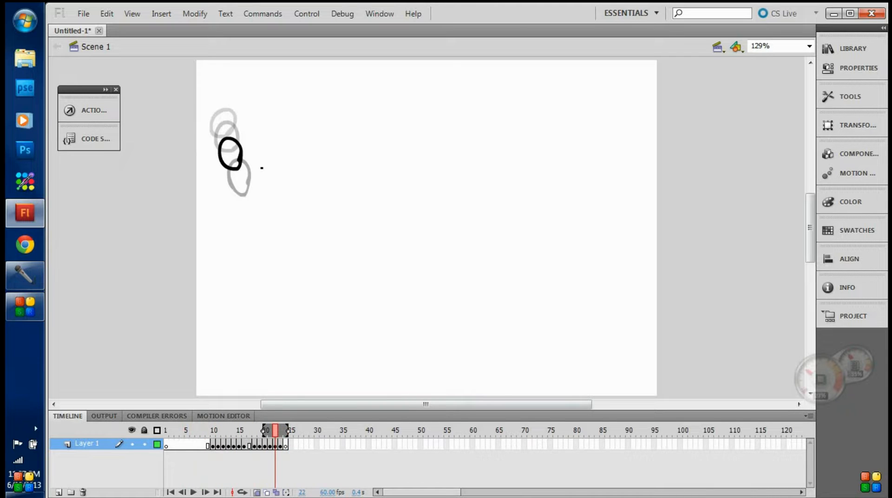
- Step through the ball drawings on frames 11 to 14 and replay the animation to check its timing
{"action": "left_click", "coordinate": [220, 447]}
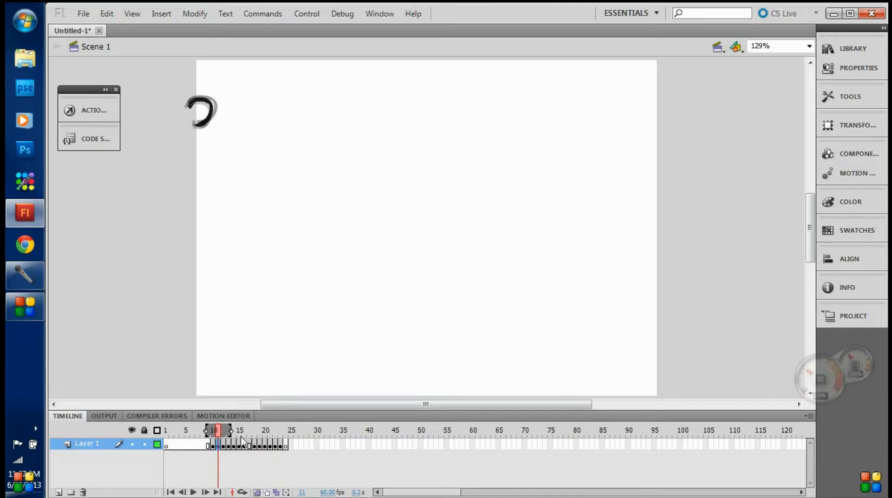
{"action": "left_click", "coordinate": [224, 445]}
{"action": "left_click", "coordinate": [229, 446]}
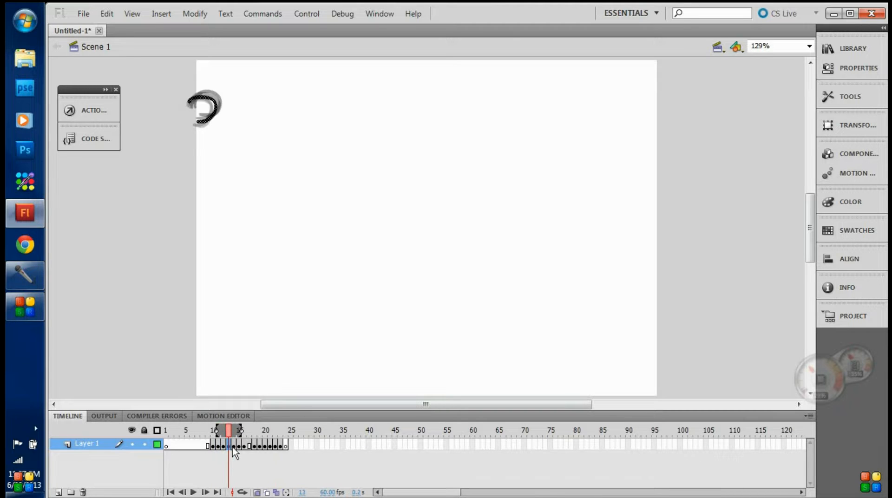
{"action": "left_click", "coordinate": [233, 445]}
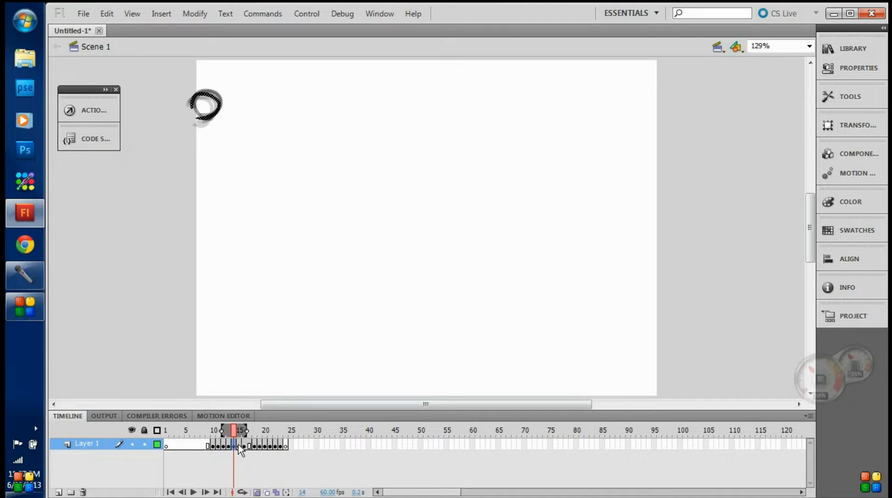
{"action": "key", "text": "Return"}
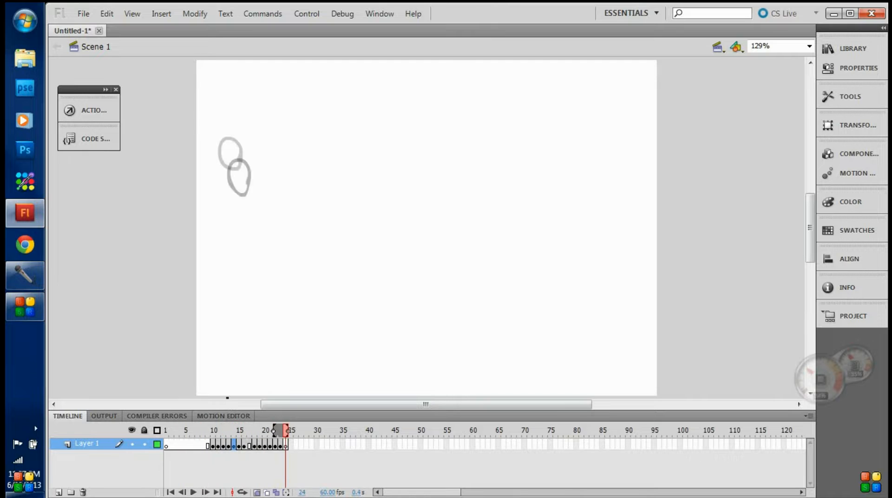
{"action": "key", "text": "Return"}
{"action": "key", "text": "Return"}
- Shift the later keyframes on Layer 1 to hold some drawings longer, extending the animation to frame 26, and play it back
{"action": "left_click_drag", "start_coordinate": [255, 446], "coordinate": [281, 444]}
{"action": "left_click", "coordinate": [260, 457]}
{"action": "left_click", "coordinate": [262, 459]}
{"action": "key", "text": "Return"}
{"action": "key", "text": "Return"}
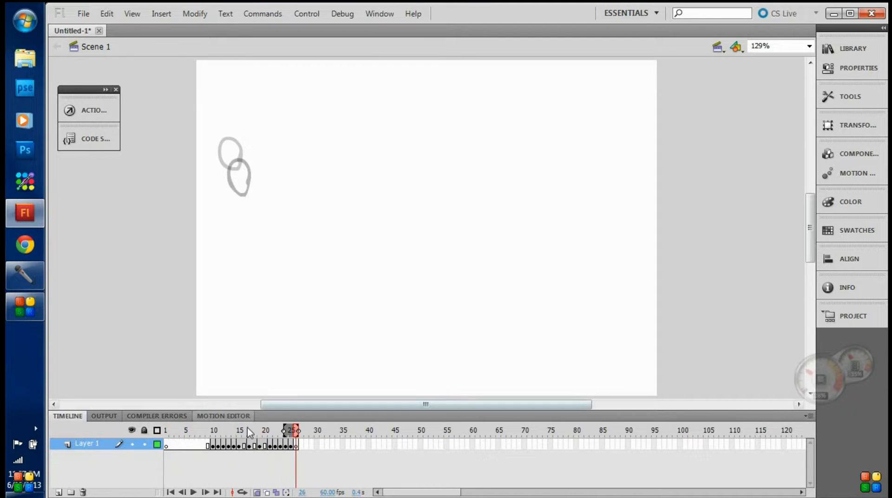
- Check the drawings around frames 16 to 18 and try moving the keyframes after them to later frames
{"action": "left_click", "coordinate": [246, 447]}
{"action": "left_click", "coordinate": [254, 446]}
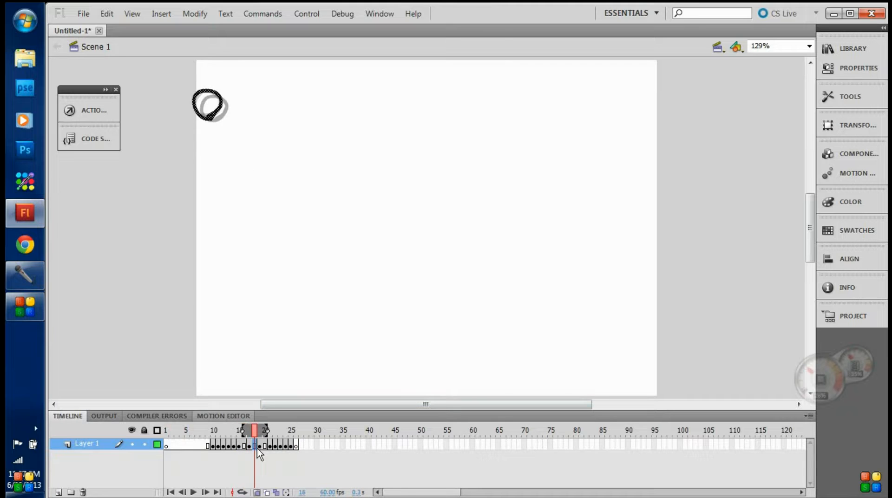
{"action": "left_click", "coordinate": [268, 462]}
{"action": "left_click_drag", "start_coordinate": [259, 445], "coordinate": [286, 444]}
{"action": "key", "text": "ctrl+z"}
{"action": "left_click", "coordinate": [287, 463]}
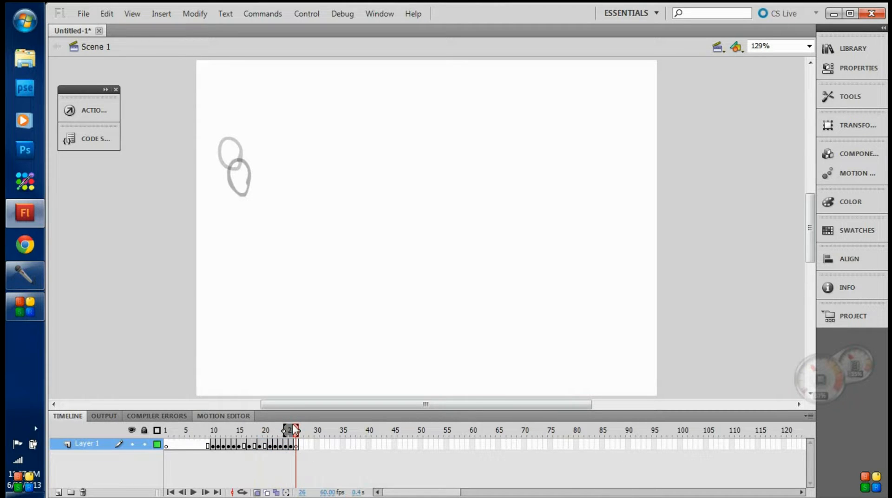
- Replay the animation and check the timing of the keyframes from frame 14 to frame 26
{"action": "key", "text": "Return"}
{"action": "left_click", "coordinate": [234, 445]}
{"action": "mouse_move", "coordinate": [245, 446]}
{"action": "left_mouse_down"}
{"action": "mouse_move", "coordinate": [300, 445]}
{"action": "mouse_move", "coordinate": [243, 445]}
{"action": "mouse_move", "coordinate": [251, 450]}
{"action": "left_mouse_up"}
{"action": "left_click", "coordinate": [249, 441]}
{"action": "key", "text": "Return"}
{"action": "left_click_drag", "start_coordinate": [248, 446], "coordinate": [244, 442]}
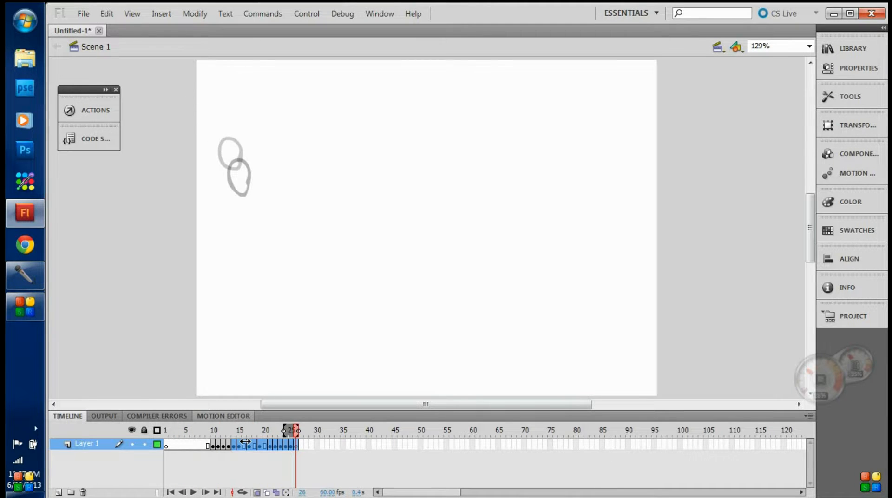
{"action": "key", "text": "Return"}
{"action": "key", "text": "Return"}
{"action": "left_click", "coordinate": [261, 463]}
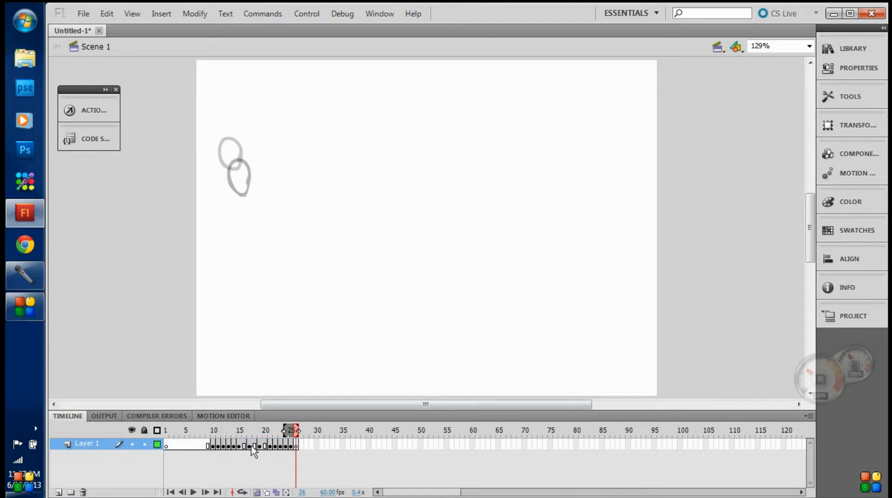
- Try moving the keyframes from frame 19 onward one frame later and replay the animation
{"action": "left_click_drag", "start_coordinate": [257, 447], "coordinate": [292, 443]}
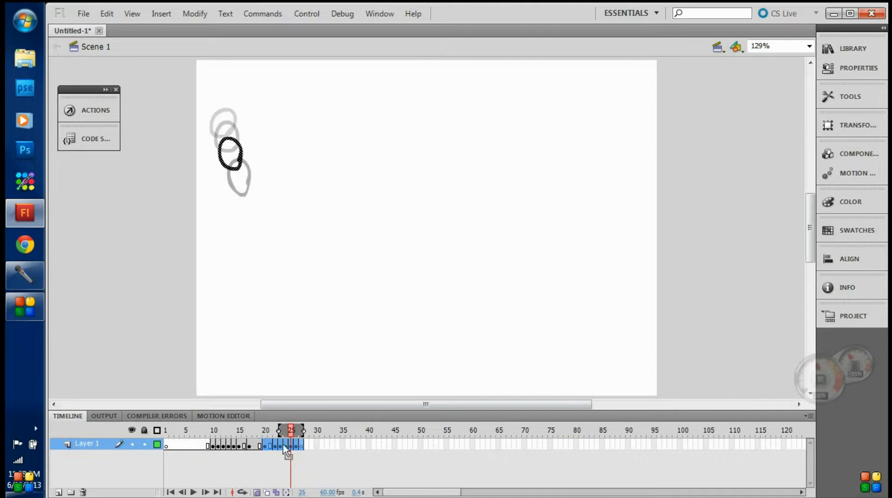
{"action": "left_click", "coordinate": [276, 465]}
{"action": "key", "text": "Return"}
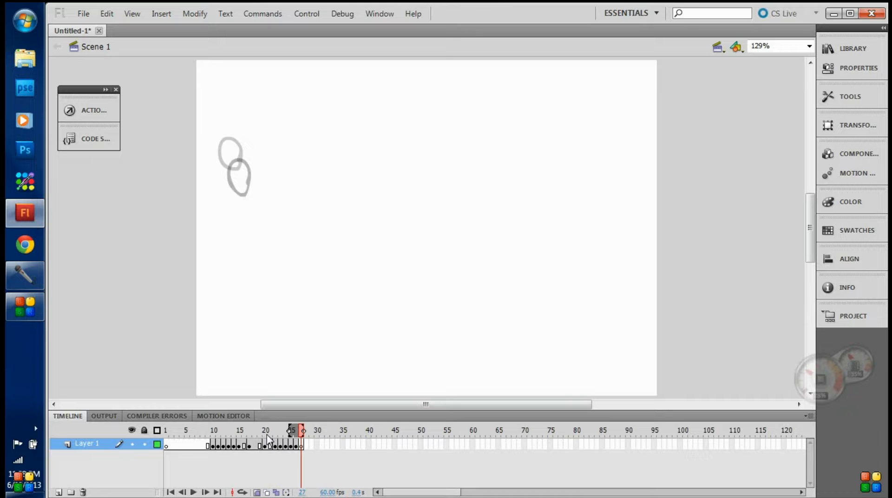
{"action": "key", "text": "ctrl+z"}
{"action": "key", "text": "Return"}
- Draw the ball on frame 26 slightly below the onion-skinned outline, and as a lower tilted oval on a new blank keyframe at frame 27
{"action": "left_click", "coordinate": [297, 446]}
{"action": "left_click_drag", "start_coordinate": [242, 205], "coordinate": [249, 187]}
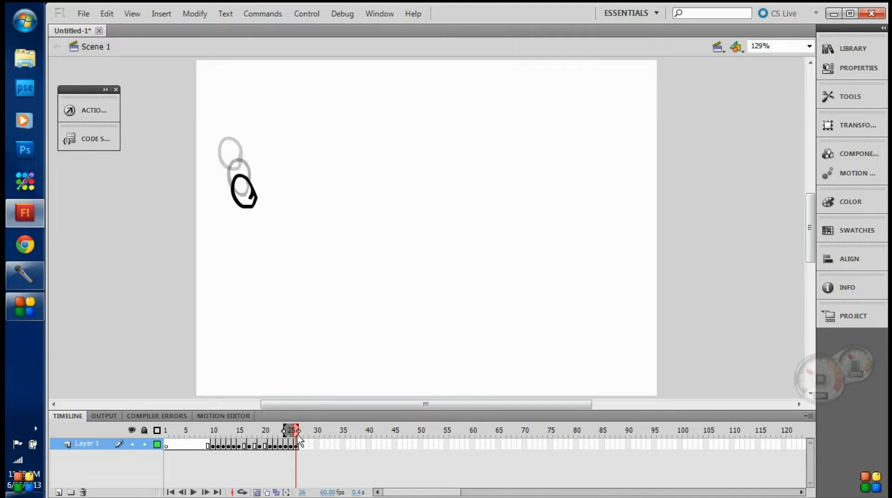
{"action": "right_click", "coordinate": [303, 446]}
{"action": "left_click", "coordinate": [349, 198]}
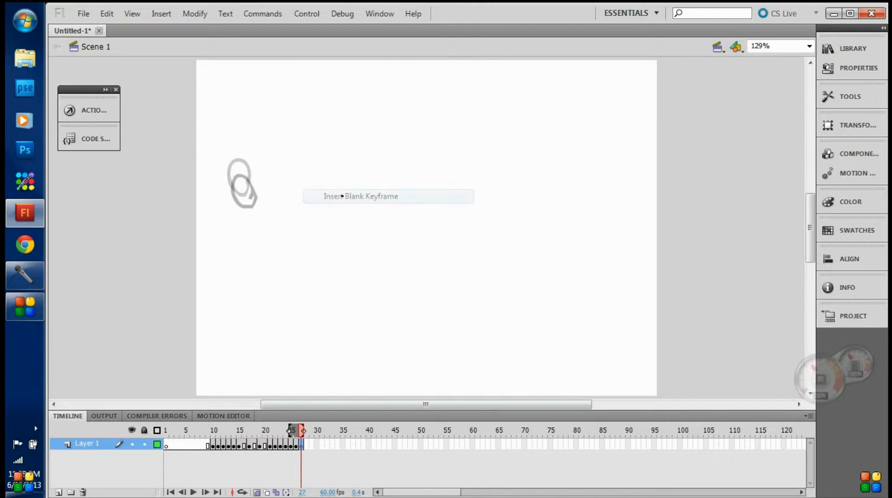
{"action": "left_click_drag", "start_coordinate": [243, 218], "coordinate": [259, 211]}
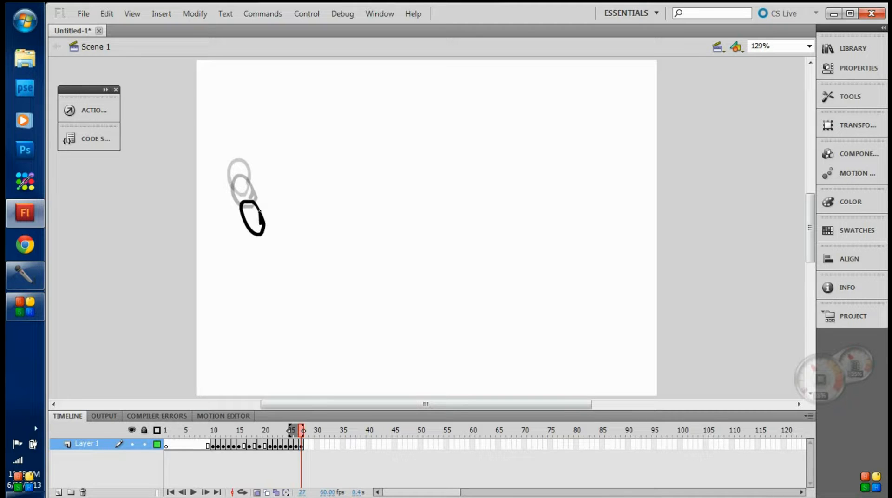
- Insert blank keyframes at frames 28 and 29 and draw the falling ball on each as a narrow tilted oval continuing down and right
{"action": "right_click", "coordinate": [308, 445]}
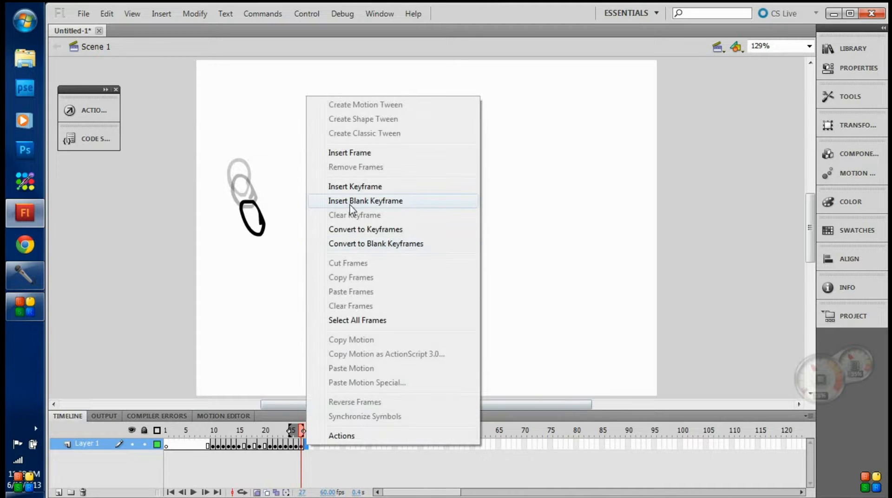
{"action": "left_click", "coordinate": [350, 200]}
{"action": "mouse_move", "coordinate": [275, 260]}
{"action": "left_mouse_down"}
{"action": "mouse_move", "coordinate": [267, 238]}
{"action": "mouse_move", "coordinate": [258, 243]}
{"action": "mouse_move", "coordinate": [277, 263]}
{"action": "left_mouse_up"}
{"action": "right_click", "coordinate": [313, 447]}
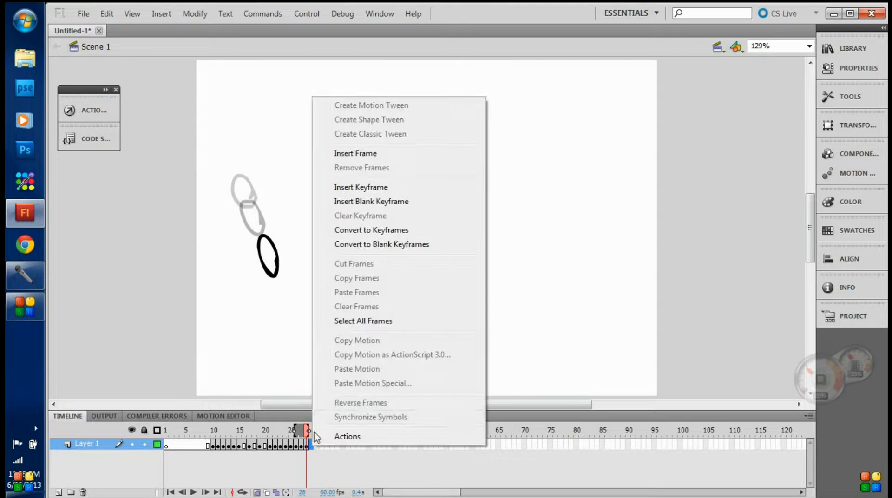
{"action": "left_click", "coordinate": [354, 201]}
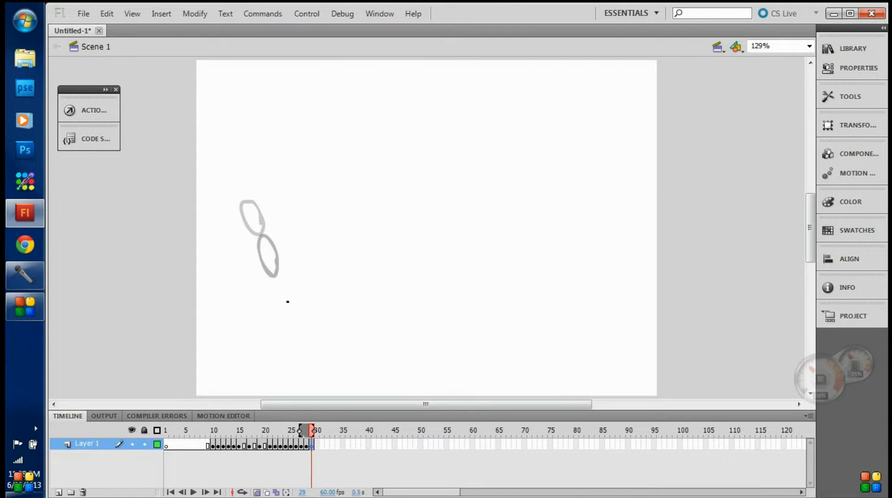
{"action": "mouse_move", "coordinate": [287, 301]}
{"action": "left_mouse_down"}
{"action": "mouse_move", "coordinate": [285, 280]}
{"action": "mouse_move", "coordinate": [272, 292]}
{"action": "mouse_move", "coordinate": [286, 318]}
{"action": "mouse_move", "coordinate": [288, 298]}
{"action": "left_mouse_up"}
- Insert blank keyframes at frames 30 and 31 and draw the ball on each as a tilted oval nearing the stage's lower edge
{"action": "right_click", "coordinate": [317, 447]}
{"action": "left_click", "coordinate": [361, 201]}
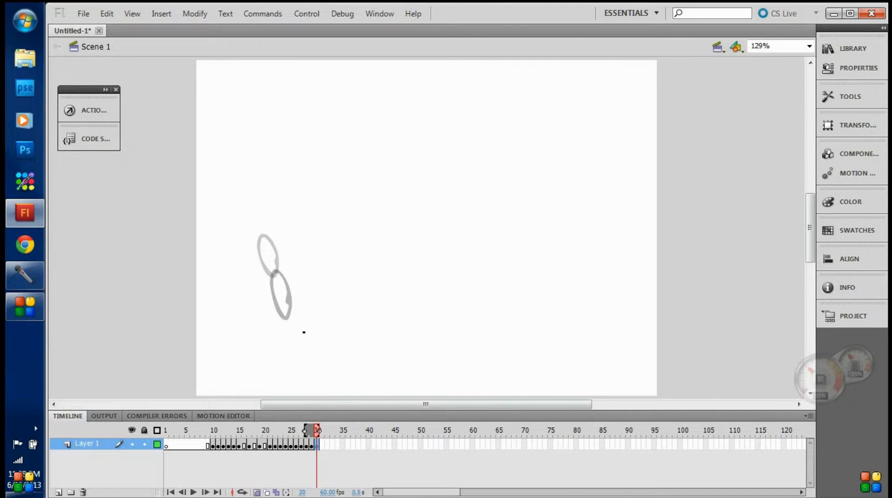
{"action": "mouse_move", "coordinate": [301, 334]}
{"action": "left_mouse_down"}
{"action": "mouse_move", "coordinate": [284, 325]}
{"action": "mouse_move", "coordinate": [291, 306]}
{"action": "left_mouse_up"}
{"action": "right_click", "coordinate": [324, 446]}
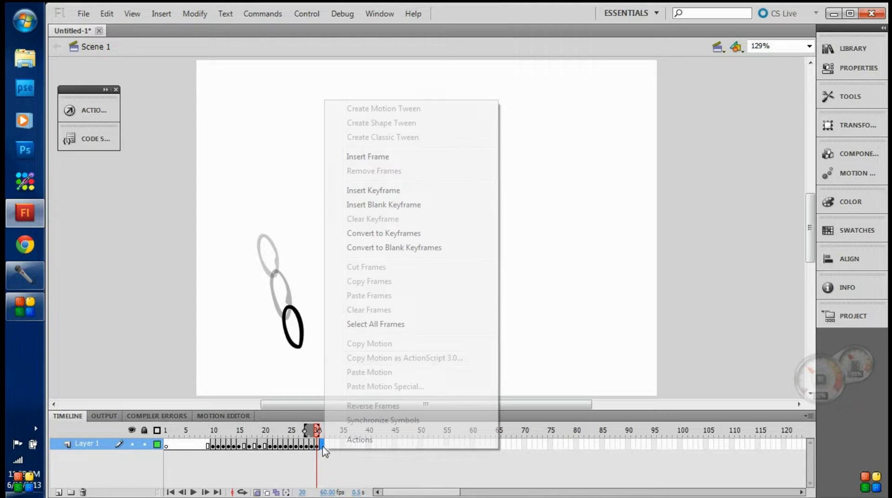
{"action": "left_click", "coordinate": [367, 204]}
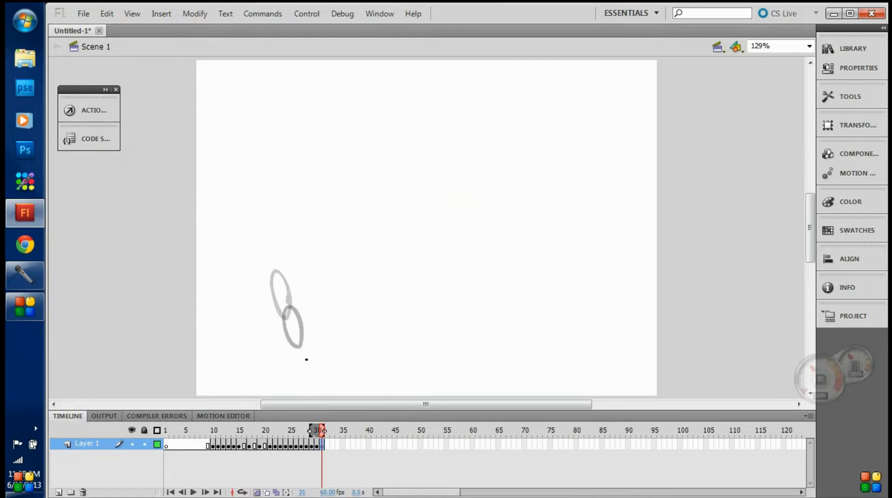
{"action": "mouse_move", "coordinate": [307, 359]}
{"action": "left_mouse_down"}
{"action": "mouse_move", "coordinate": [309, 335]}
{"action": "mouse_move", "coordinate": [297, 355]}
{"action": "mouse_move", "coordinate": [313, 370]}
{"action": "left_mouse_up"}
- Play back the whole animation through frame 31 to check the ball's fall
{"action": "key", "text": "Return"}
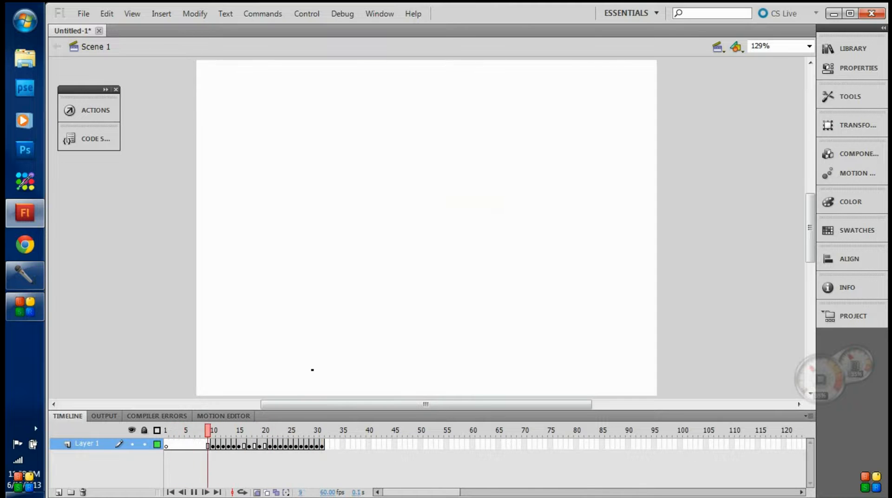
{"action": "key", "text": "Return"}
{"action": "key", "text": "Return"}
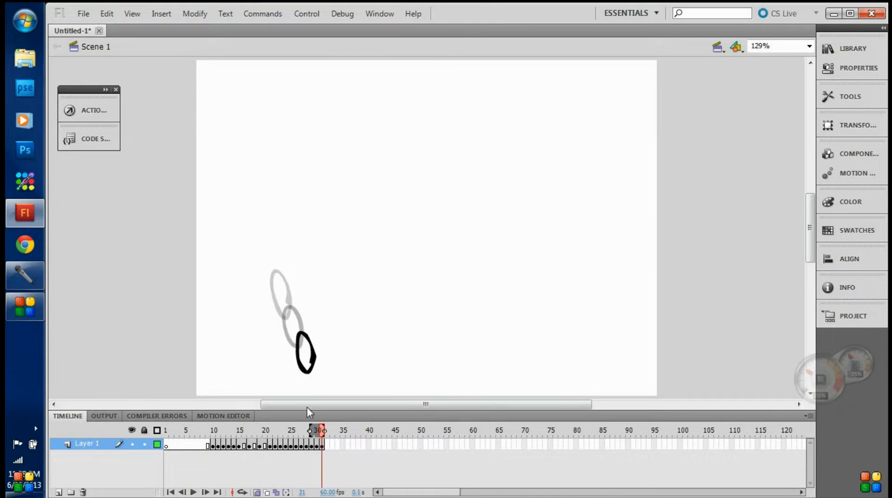
- Shift the later keyframes to hold some falling drawings longer, extending the animation to frame 36, and play it back
{"action": "left_click_drag", "start_coordinate": [284, 449], "coordinate": [341, 447]}
{"action": "left_click", "coordinate": [315, 459]}
{"action": "left_click", "coordinate": [315, 459]}
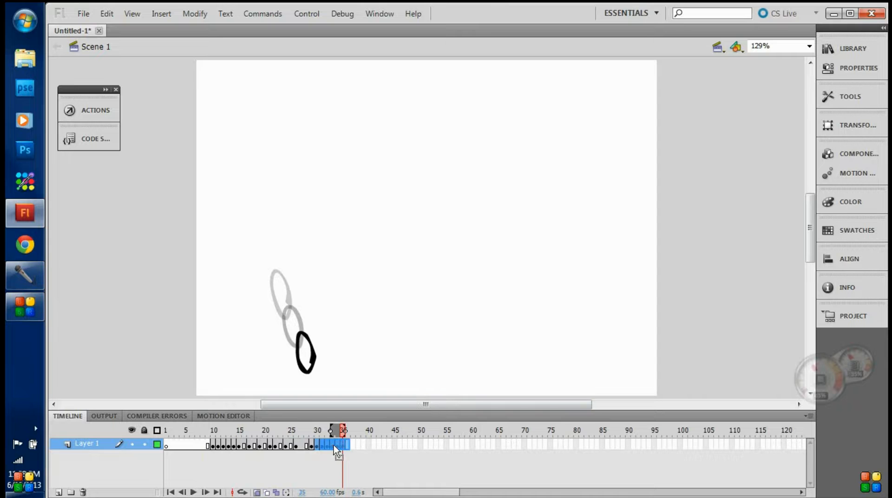
{"action": "key", "text": "Return"}
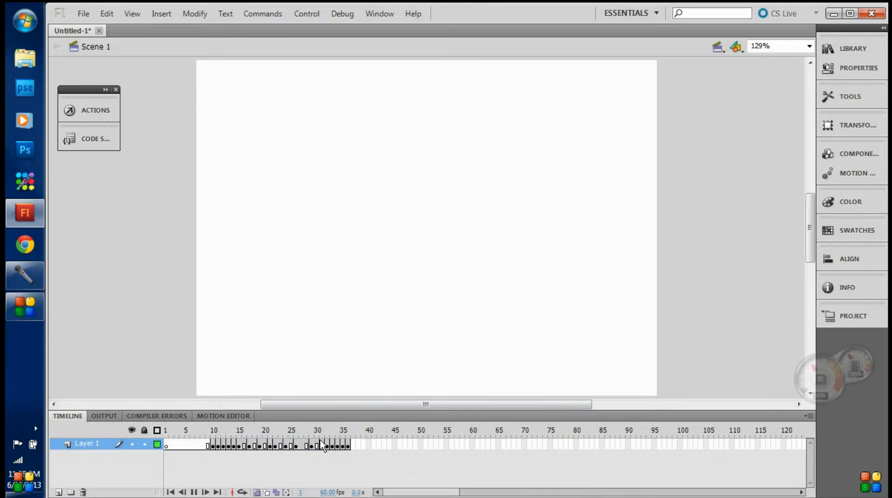
{"action": "key", "text": "Return"}
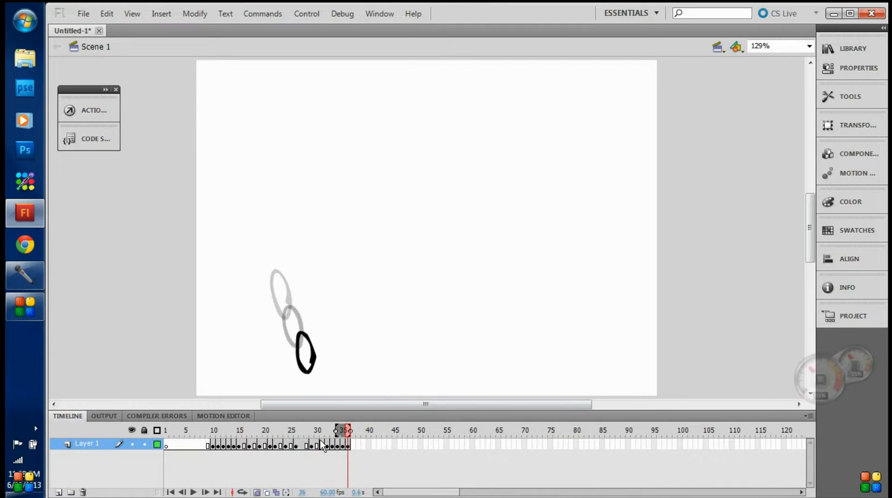
- Shift the keyframes from about frame 22 onward one frame later, extending the animation to frame 37, and play it back
{"action": "key", "text": "Return"}
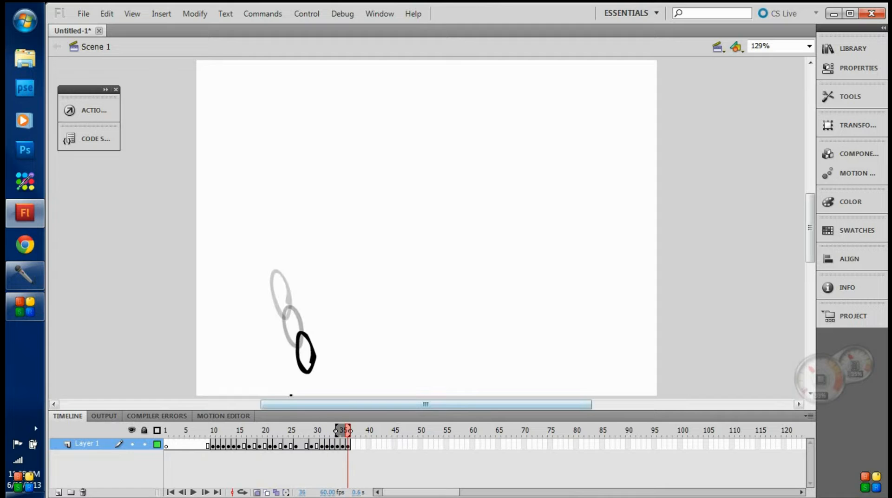
{"action": "left_click_drag", "start_coordinate": [281, 447], "coordinate": [341, 446]}
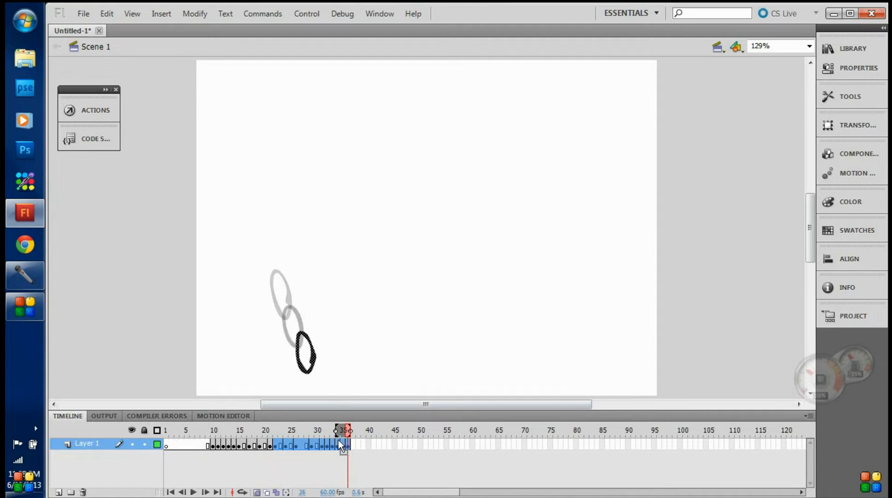
{"action": "key", "text": "Return"}
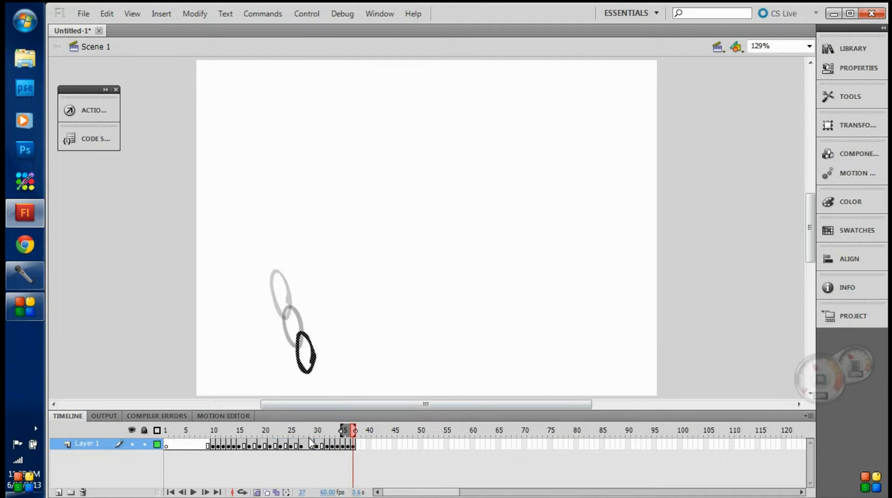
{"action": "key", "text": "Return"}
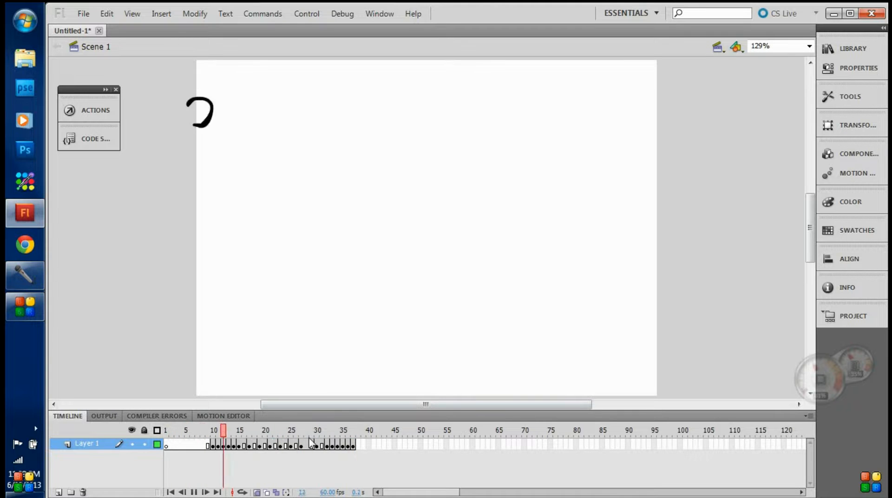
{"action": "key", "text": "Return"}
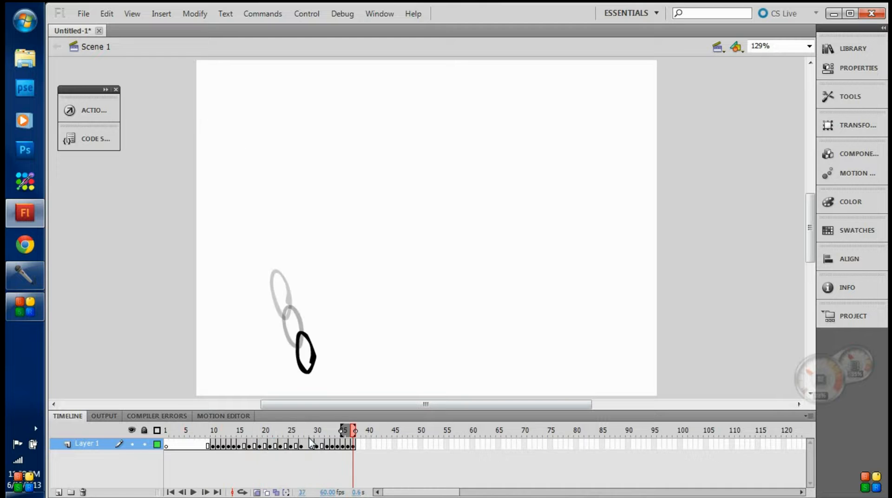
{"action": "key", "text": "Return"}
- Shift the keyframes from about frame 25 onward one frame later, extending the animation to frame 38, and play it back
{"action": "left_click", "coordinate": [285, 445]}
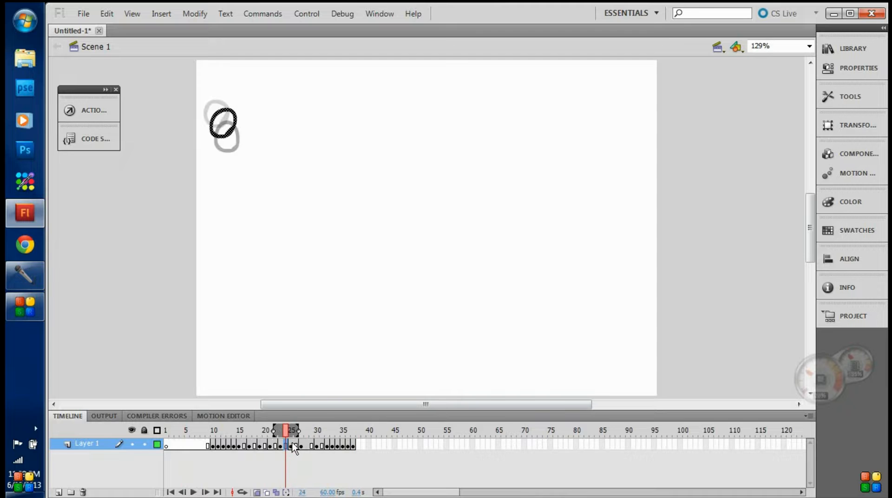
{"action": "left_click_drag", "start_coordinate": [290, 446], "coordinate": [351, 446]}
{"action": "left_click", "coordinate": [318, 446]}
{"action": "key", "text": "Return"}
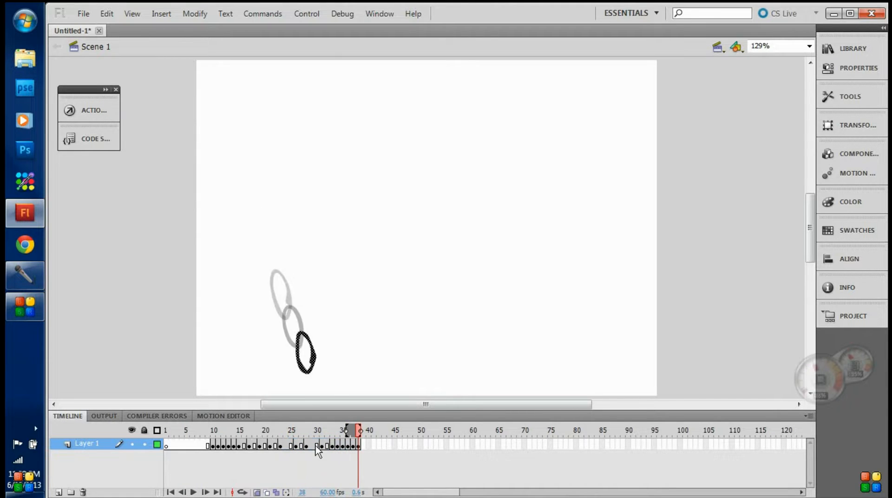
{"action": "key", "text": "Return"}
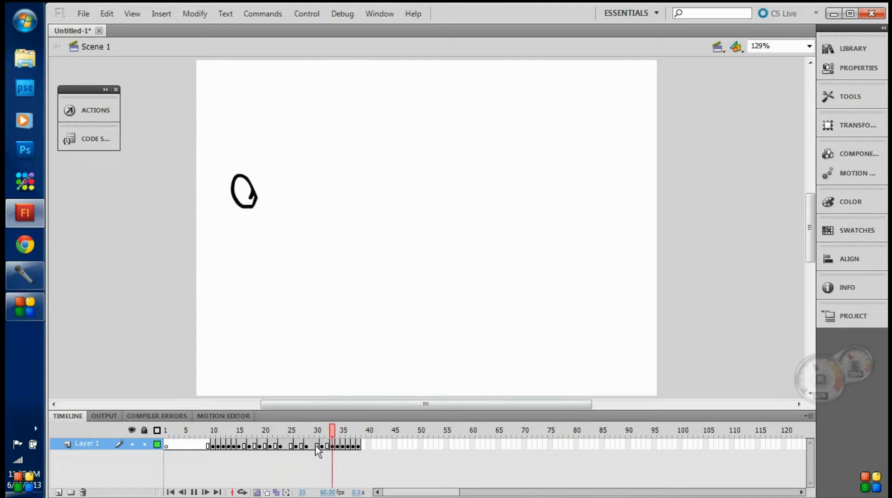
{"action": "key", "text": "Return"}
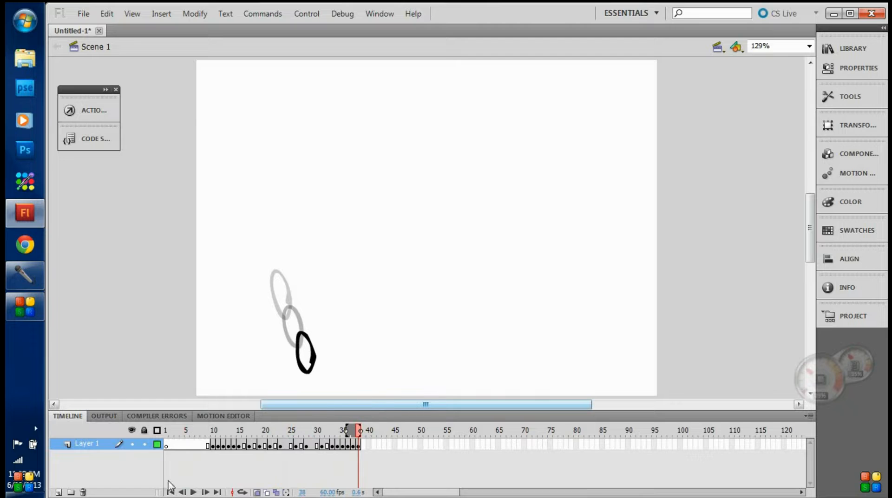
- On a new layer placed below Layer 1, draw a straight horizontal ground line across the lower stage and extend it to frame 45
{"action": "left_click", "coordinate": [58, 492]}
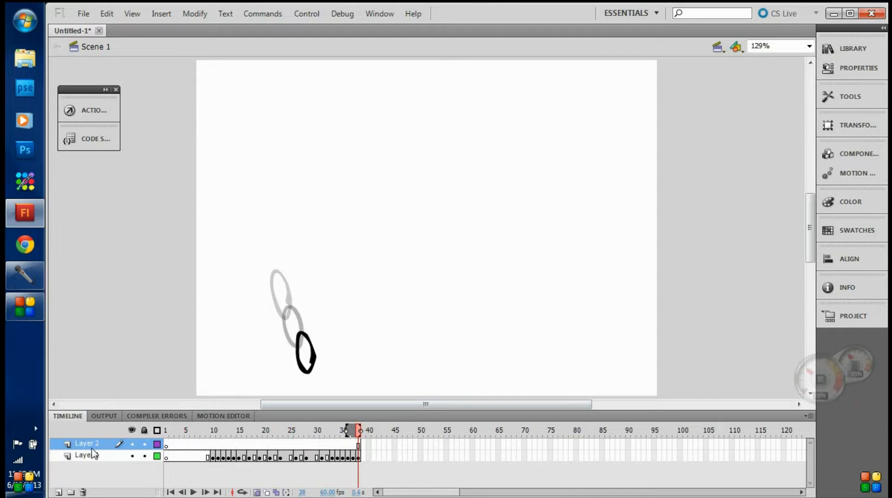
{"action": "left_click_drag", "start_coordinate": [92, 445], "coordinate": [103, 463]}
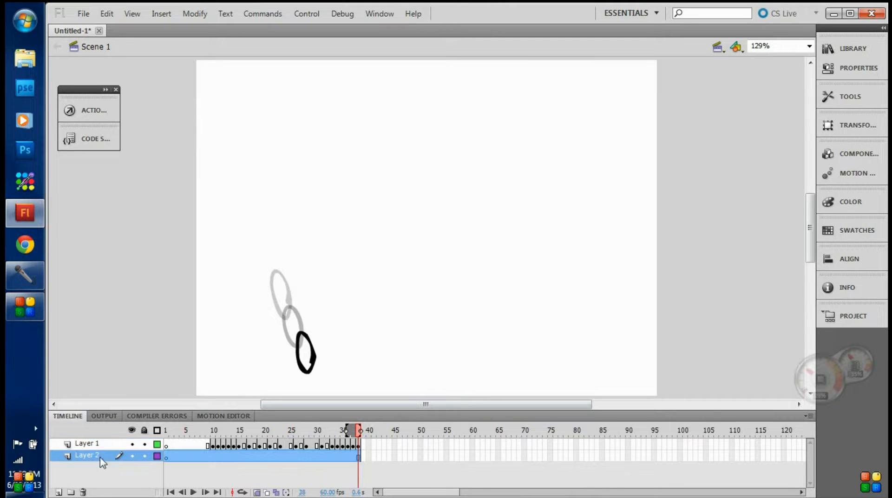
{"action": "left_click", "coordinate": [171, 457]}
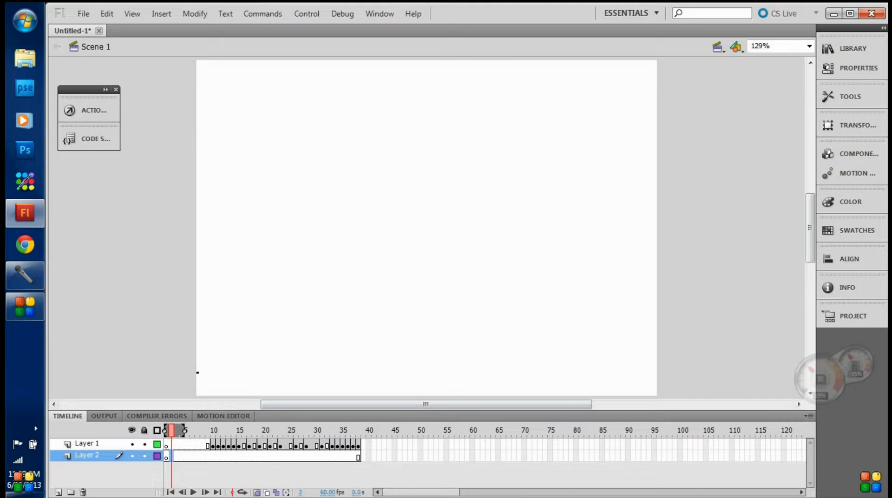
{"action": "left_click_drag", "start_coordinate": [195, 376], "coordinate": [659, 378]}
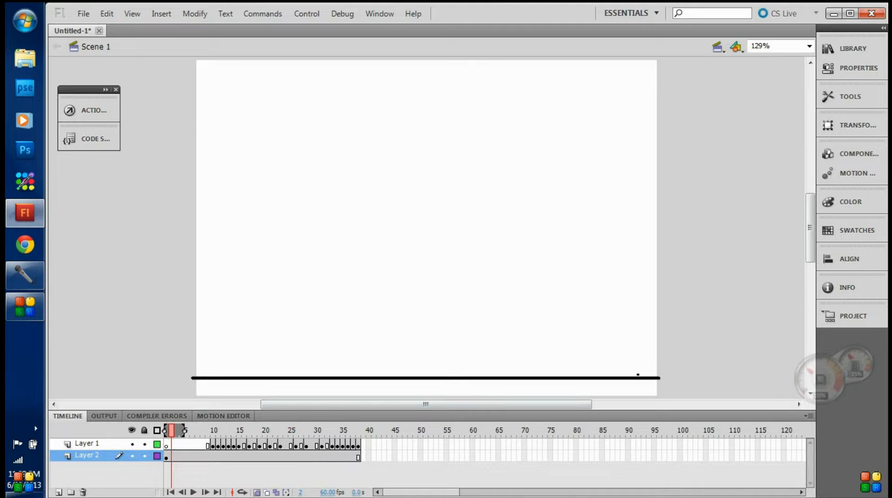
{"action": "right_click", "coordinate": [394, 455]}
{"action": "left_click", "coordinate": [432, 165]}
- Insert a blank keyframe at frame 39 on Layer 1 and draw the ball starting to squash as it touches the ground line
{"action": "left_click", "coordinate": [365, 444]}
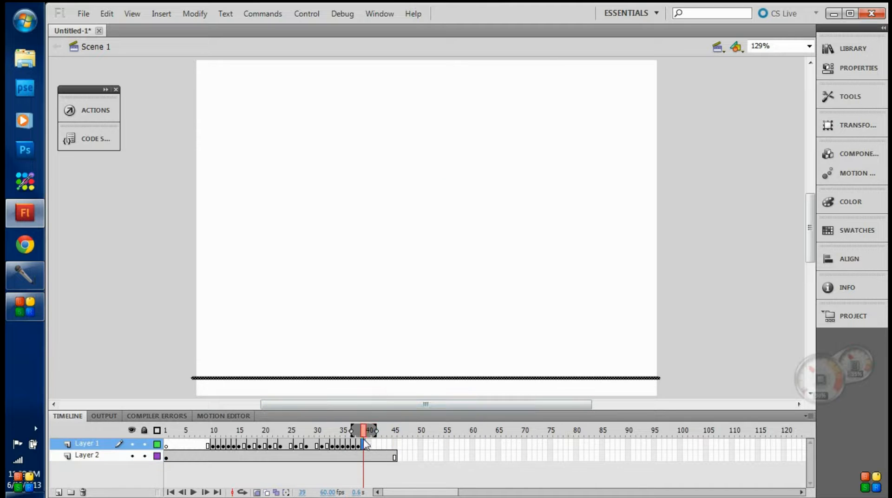
{"action": "right_click", "coordinate": [365, 444]}
{"action": "left_click", "coordinate": [400, 194]}
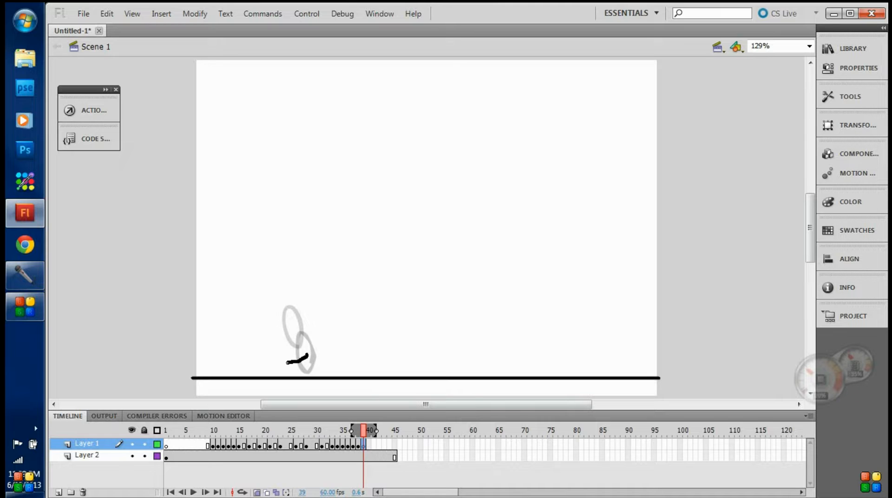
{"action": "mouse_move", "coordinate": [282, 371]}
{"action": "left_mouse_down"}
{"action": "mouse_move", "coordinate": [299, 359]}
{"action": "mouse_move", "coordinate": [291, 363]}
{"action": "mouse_move", "coordinate": [302, 375]}
{"action": "mouse_move", "coordinate": [325, 373]}
{"action": "mouse_move", "coordinate": [305, 363]}
{"action": "left_mouse_up"}
{"action": "key", "text": "ctrl+z"}
- Insert a blank keyframe at frame 41 on Layer 1 and draw the ball as a wide, low mound on the ground line
{"action": "right_click", "coordinate": [369, 444]}
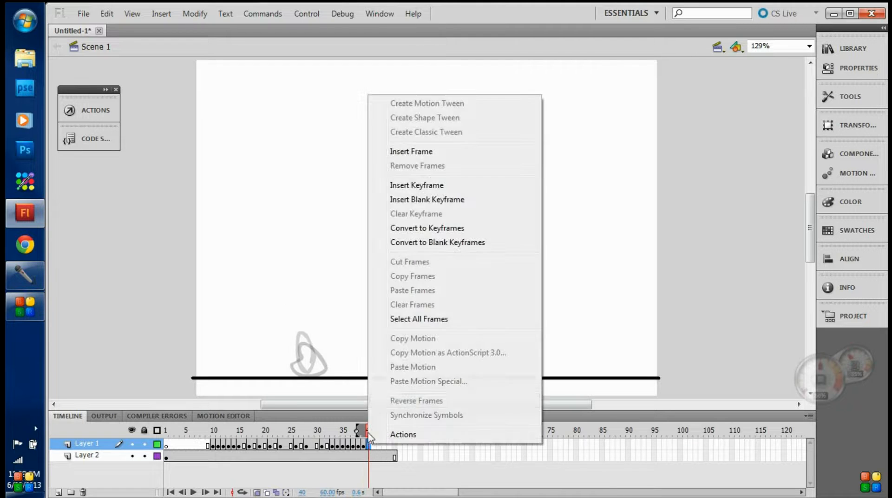
{"action": "left_click", "coordinate": [413, 200]}
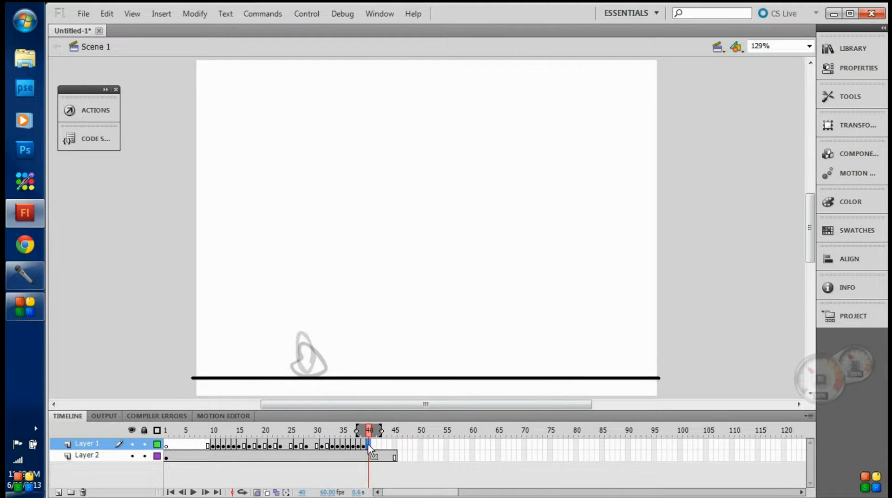
{"action": "right_click", "coordinate": [373, 445]}
{"action": "left_click", "coordinate": [411, 199]}
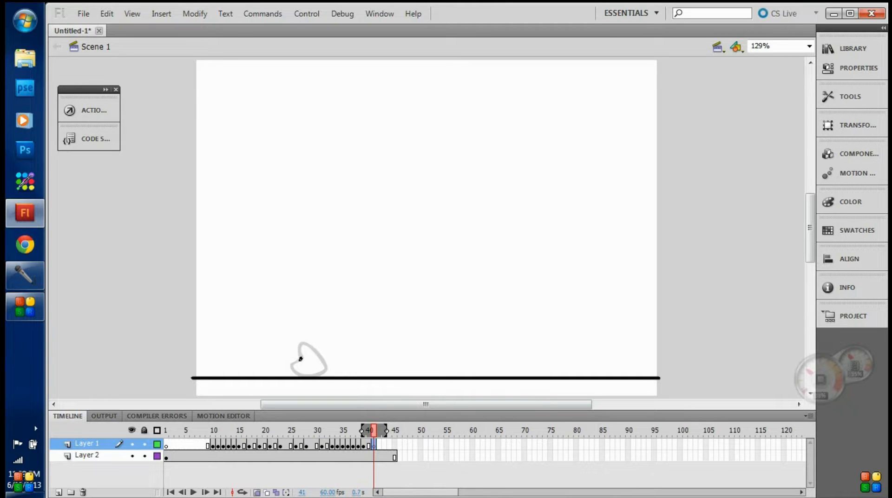
{"action": "mouse_move", "coordinate": [301, 359]}
{"action": "left_mouse_down"}
{"action": "mouse_move", "coordinate": [278, 367]}
{"action": "mouse_move", "coordinate": [334, 373]}
{"action": "mouse_move", "coordinate": [300, 357]}
{"action": "mouse_move", "coordinate": [281, 366]}
{"action": "left_mouse_up"}
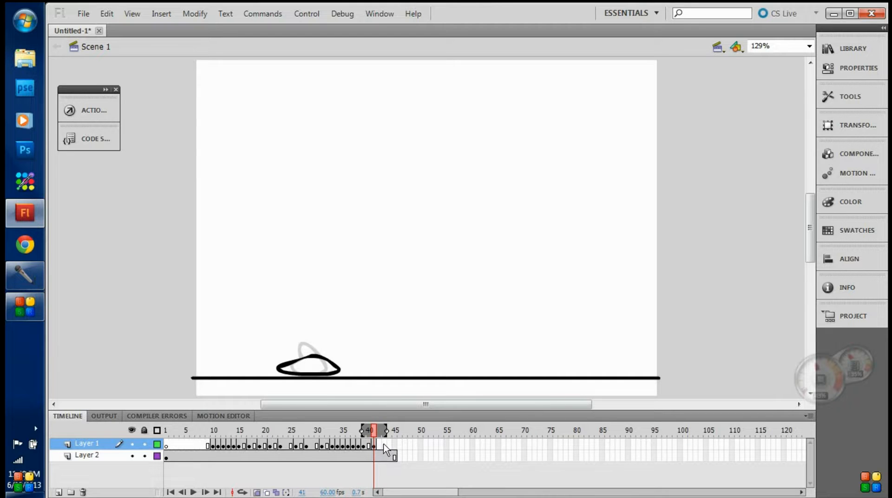
- Insert a blank keyframe at frame 43 and draw the ball fully squashed as a thin, wide oval on the ground line
{"action": "right_click", "coordinate": [384, 446]}
{"action": "left_click", "coordinate": [409, 203]}
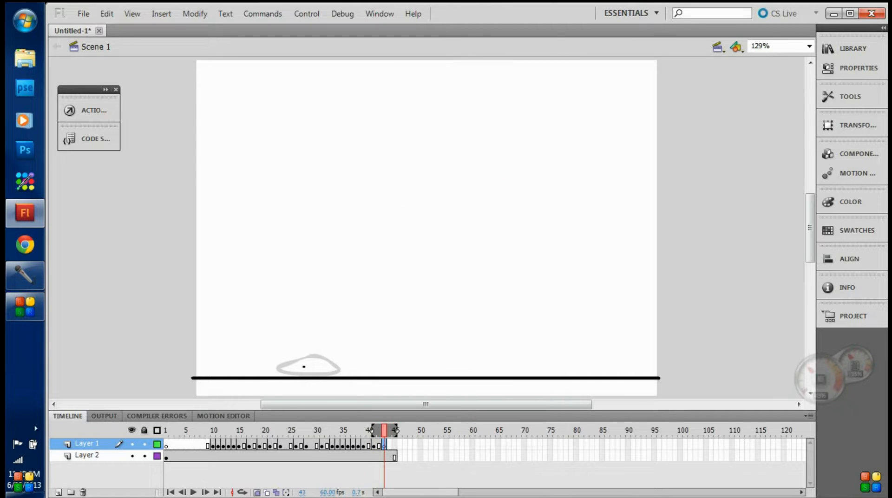
{"action": "mouse_move", "coordinate": [304, 365]}
{"action": "left_mouse_down"}
{"action": "mouse_move", "coordinate": [281, 363]}
{"action": "mouse_move", "coordinate": [312, 375]}
{"action": "mouse_move", "coordinate": [339, 370]}
{"action": "mouse_move", "coordinate": [274, 371]}
{"action": "mouse_move", "coordinate": [329, 374]}
{"action": "mouse_move", "coordinate": [299, 367]}
{"action": "left_mouse_up"}
{"action": "key", "text": "ctrl+z"}
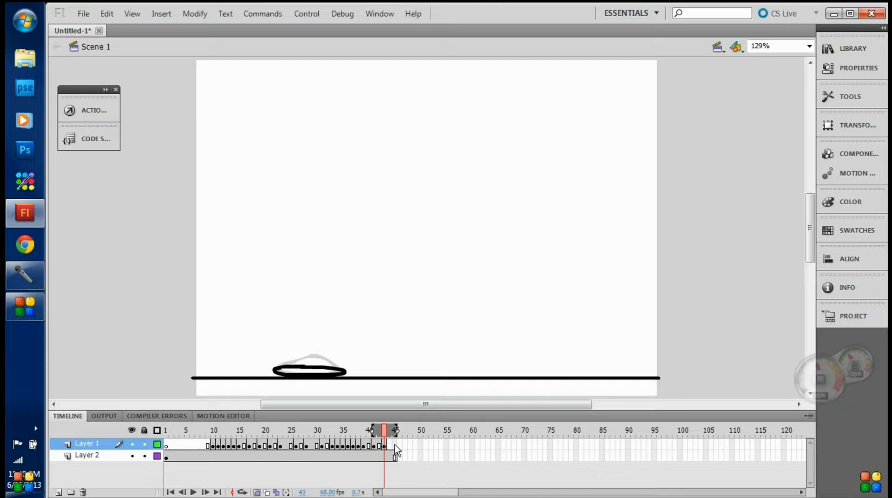
- Extend the ground line on Layer 2 to frame 50 and insert a blank keyframe at frame 44 on Layer 1
{"action": "right_click", "coordinate": [420, 456]}
{"action": "left_click", "coordinate": [453, 163]}
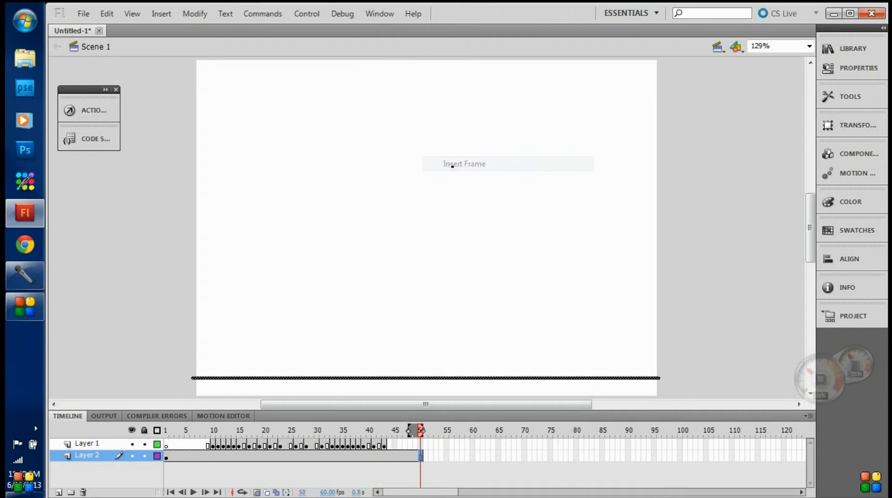
{"action": "left_click", "coordinate": [389, 445]}
{"action": "right_click", "coordinate": [389, 446]}
{"action": "left_click", "coordinate": [425, 197]}
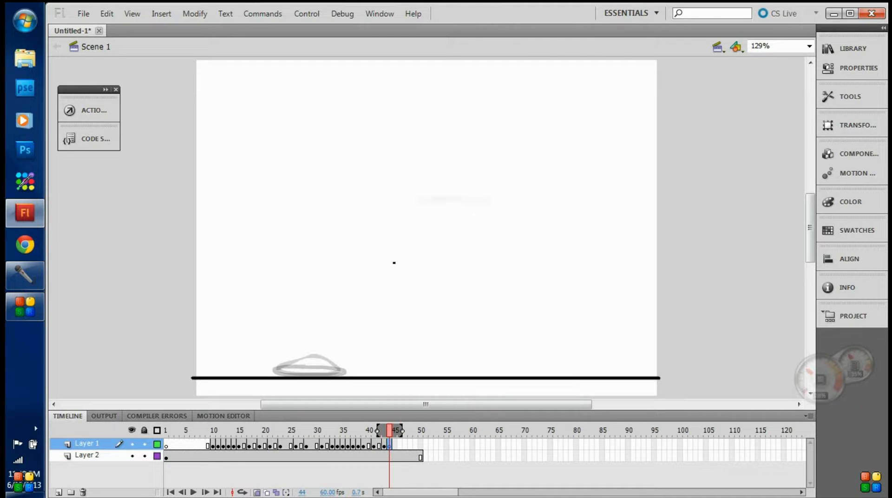
- Play back the animation, and on frame 44 draw the flattened ball with its right end starting to bulge upward
{"action": "key", "text": "Return"}
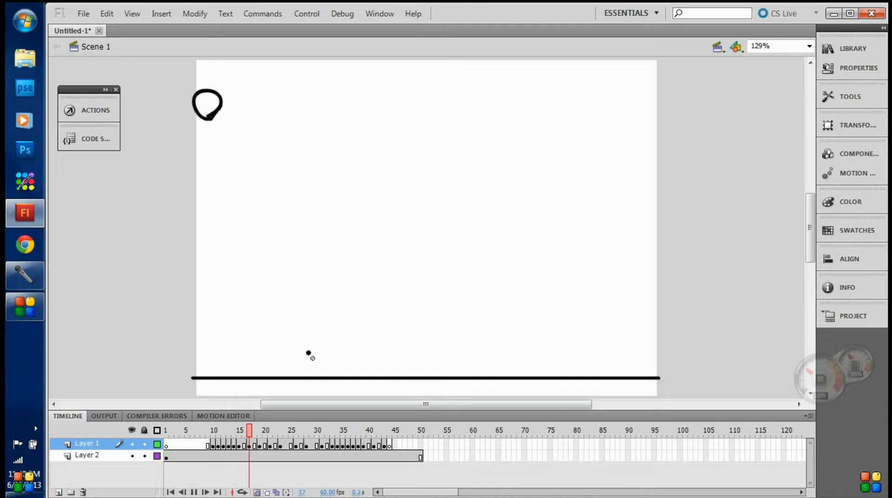
{"action": "key", "text": "Return"}
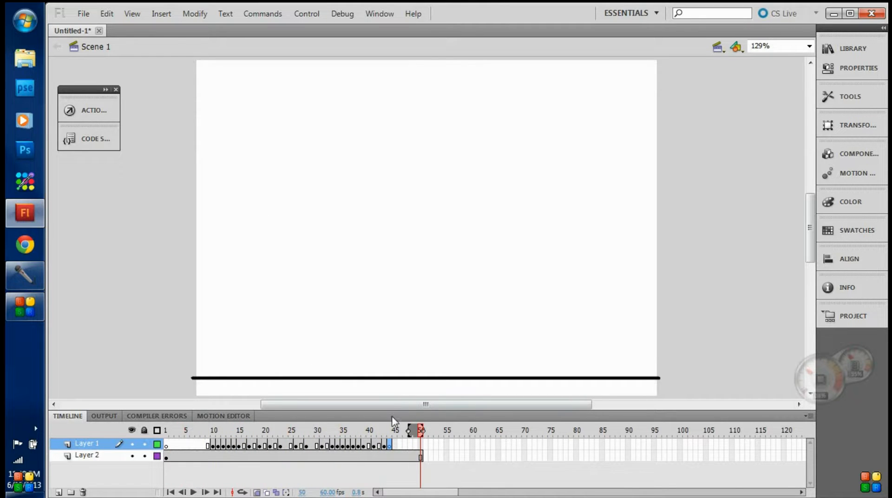
{"action": "left_click", "coordinate": [389, 446]}
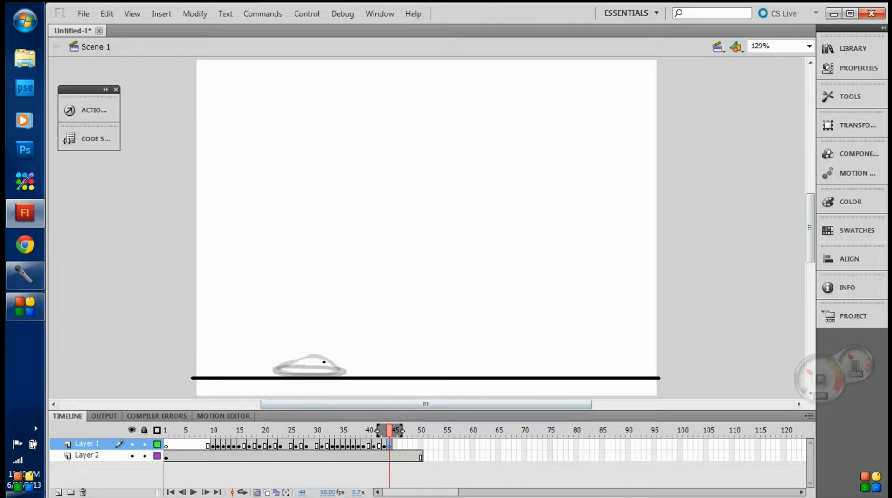
{"action": "right_click", "coordinate": [314, 364]}
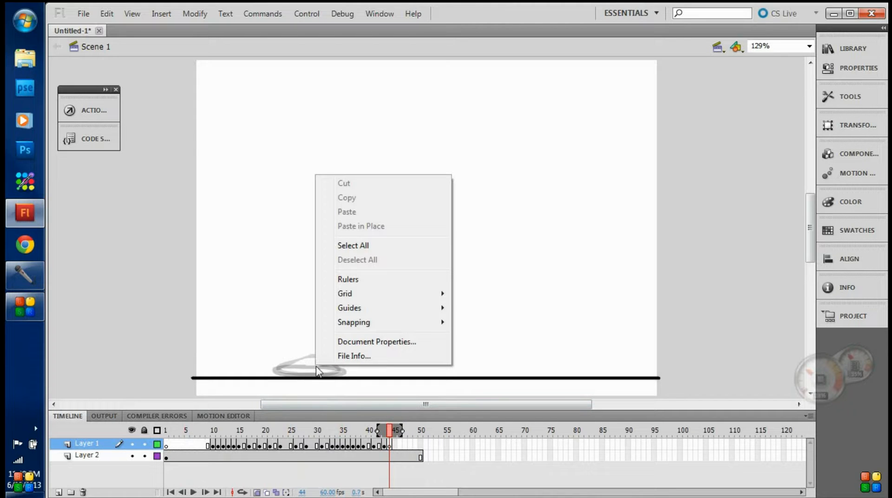
{"action": "mouse_move", "coordinate": [311, 365]}
{"action": "left_mouse_down"}
{"action": "mouse_move", "coordinate": [322, 363]}
{"action": "mouse_move", "coordinate": [317, 373]}
{"action": "mouse_move", "coordinate": [286, 372]}
{"action": "mouse_move", "coordinate": [308, 365]}
{"action": "left_mouse_up"}
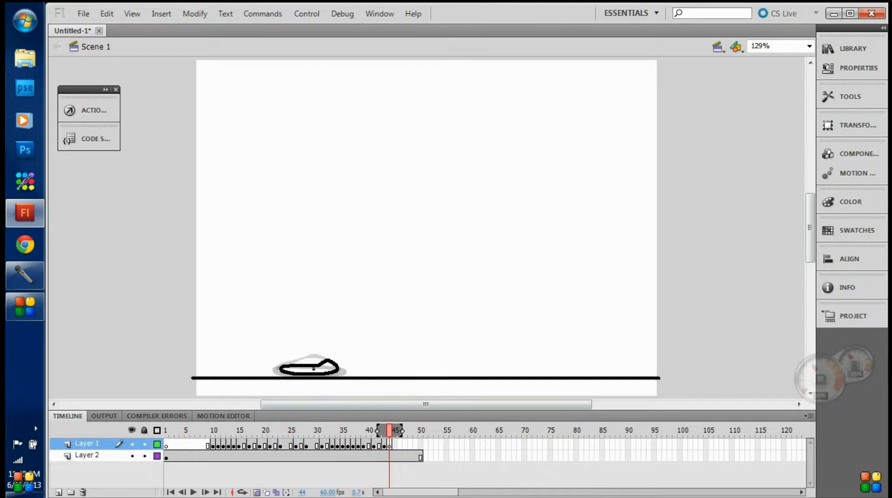
- Insert blank keyframes at frames 46 and 48 and draw the squashed ball on each with its right end rising progressively higher
{"action": "left_click", "coordinate": [400, 445]}
{"action": "right_click", "coordinate": [399, 445]}
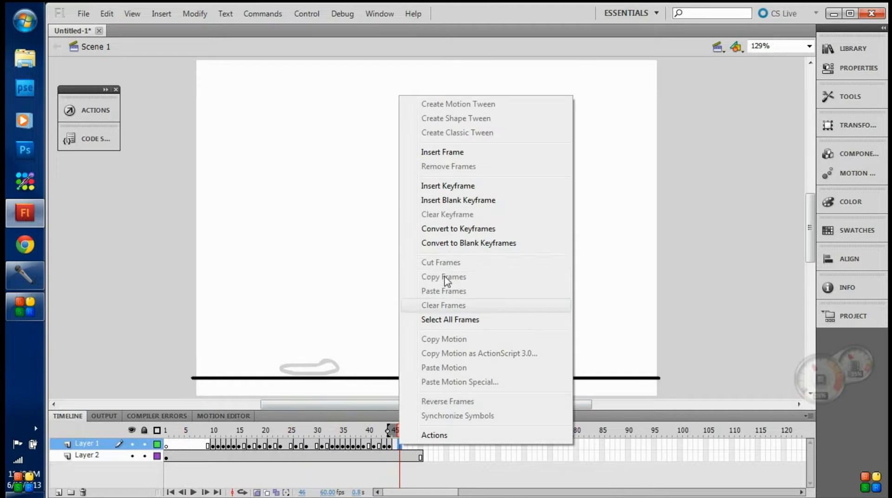
{"action": "left_click", "coordinate": [442, 200]}
{"action": "mouse_move", "coordinate": [315, 363]}
{"action": "left_mouse_down"}
{"action": "mouse_move", "coordinate": [338, 350]}
{"action": "mouse_move", "coordinate": [335, 369]}
{"action": "mouse_move", "coordinate": [287, 367]}
{"action": "mouse_move", "coordinate": [316, 363]}
{"action": "left_mouse_up"}
{"action": "right_click", "coordinate": [408, 444]}
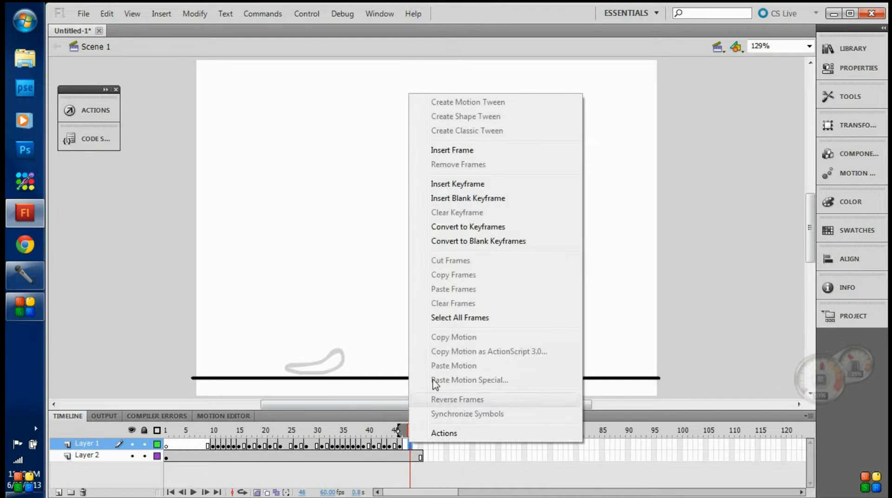
{"action": "left_click", "coordinate": [458, 198]}
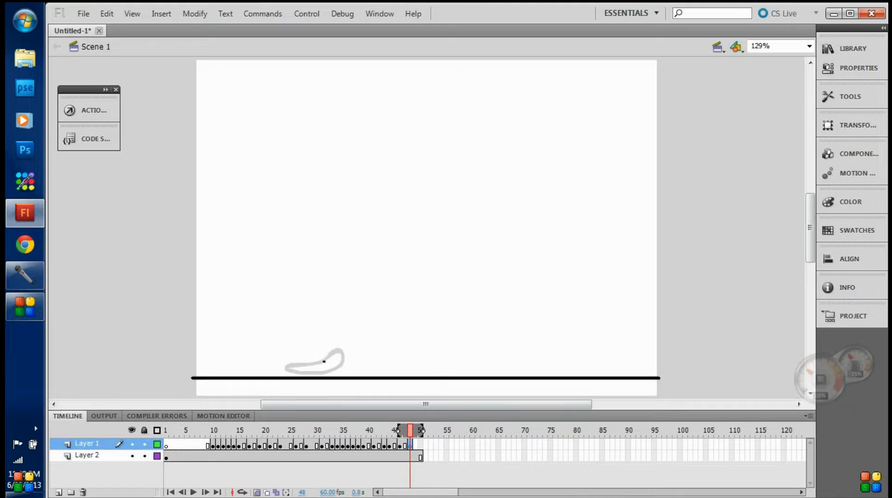
{"action": "mouse_move", "coordinate": [337, 342]}
{"action": "left_mouse_down"}
{"action": "mouse_move", "coordinate": [353, 359]}
{"action": "mouse_move", "coordinate": [315, 376]}
{"action": "mouse_move", "coordinate": [285, 372]}
{"action": "mouse_move", "coordinate": [327, 358]}
{"action": "left_mouse_up"}
- Insert a blank keyframe at frame 50 and draw the ball stretching up and right, its narrow tail still near the ground
{"action": "right_click", "coordinate": [420, 445]}
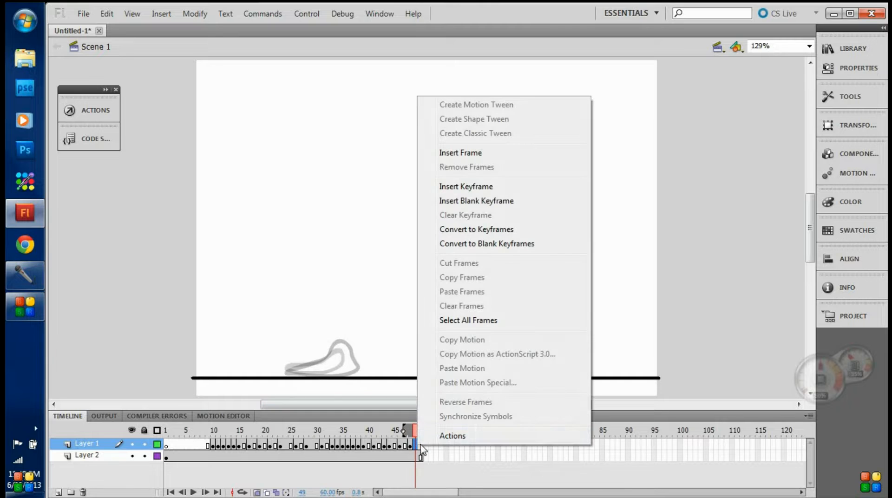
{"action": "right_click", "coordinate": [417, 446]}
{"action": "right_click", "coordinate": [422, 446]}
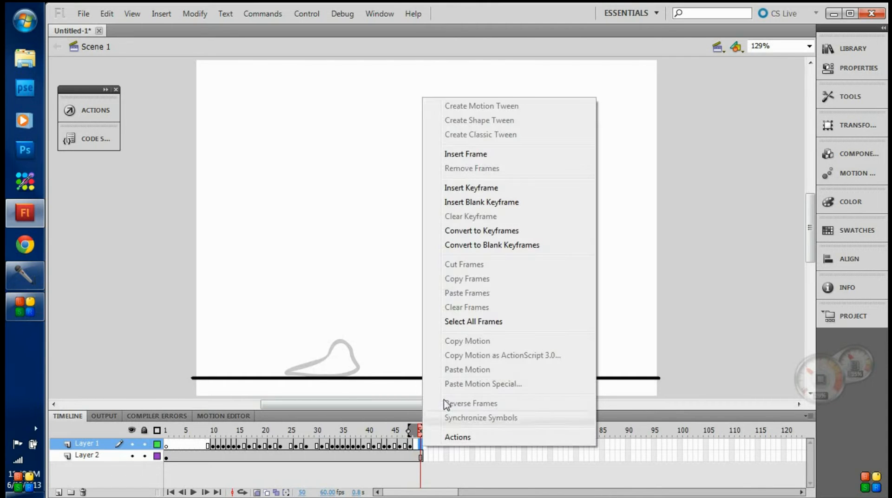
{"action": "left_click", "coordinate": [483, 203]}
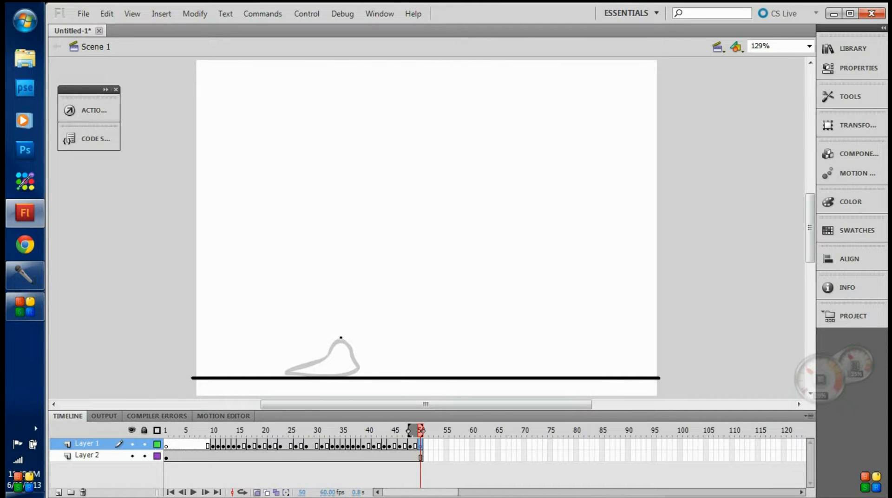
{"action": "mouse_move", "coordinate": [363, 333]}
{"action": "left_mouse_down"}
{"action": "mouse_move", "coordinate": [342, 370]}
{"action": "mouse_move", "coordinate": [299, 372]}
{"action": "mouse_move", "coordinate": [341, 338]}
{"action": "left_mouse_up"}
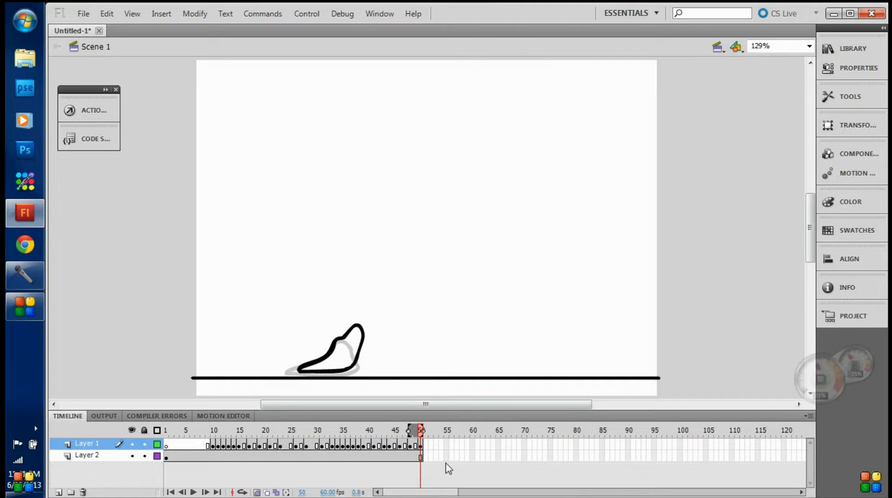
- Extend the ground line on Layer 2 to frame 55 and play back the animation
{"action": "right_click", "coordinate": [446, 456]}
{"action": "left_click", "coordinate": [483, 168]}
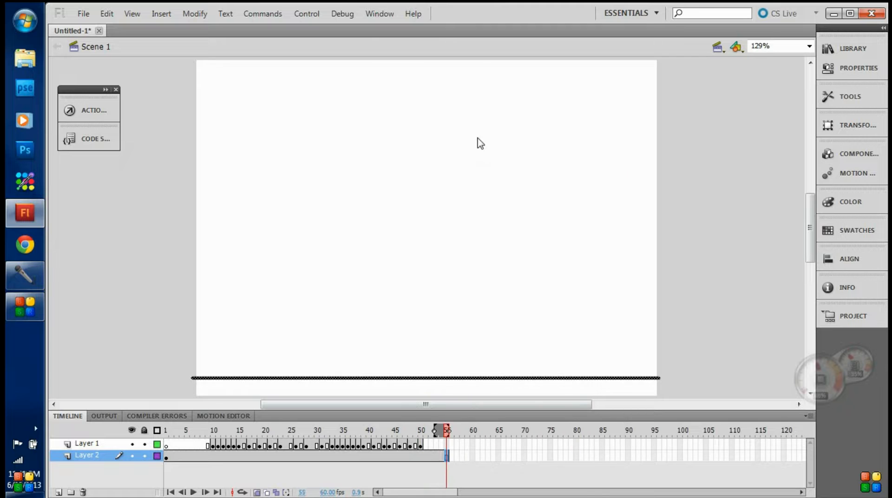
{"action": "key", "text": "Return"}
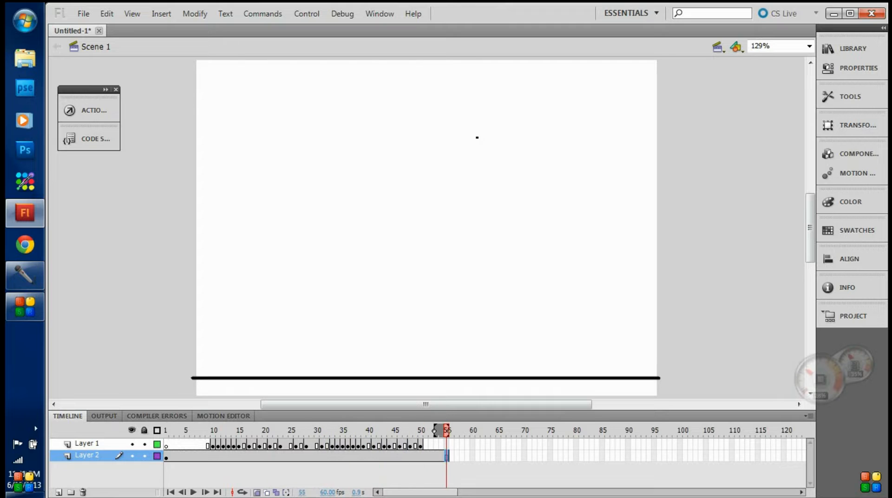
{"action": "key", "text": "Return"}
- Insert a blank keyframe at frame 51 on Layer 1 and draw the ball narrow and upright, its short foot just above the ground
{"action": "right_click", "coordinate": [426, 445]}
{"action": "left_click", "coordinate": [462, 194]}
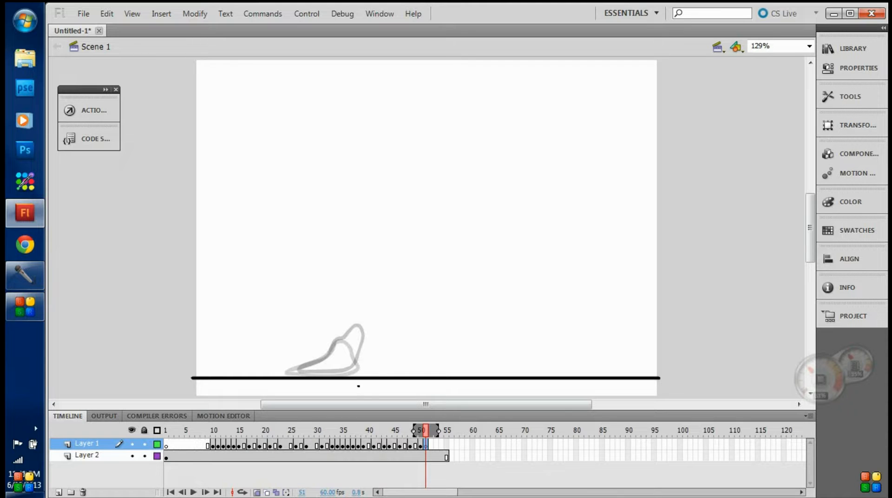
{"action": "left_click", "coordinate": [422, 431]}
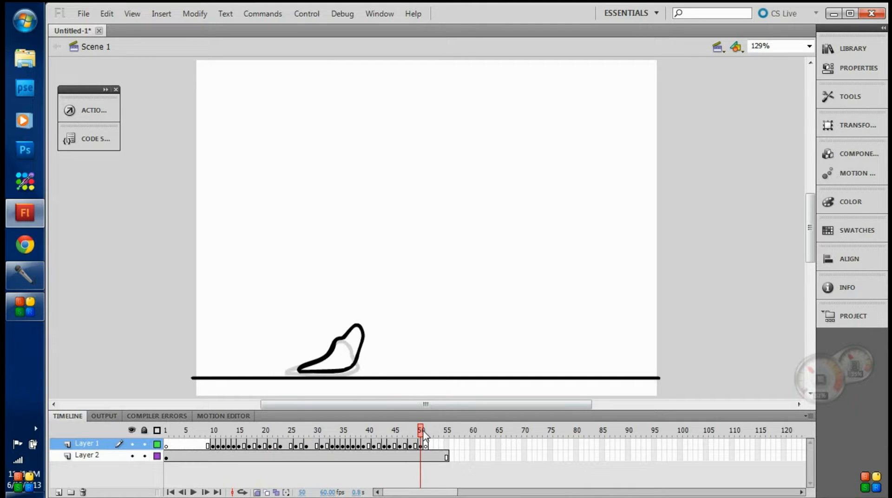
{"action": "left_click", "coordinate": [424, 431]}
{"action": "left_click", "coordinate": [421, 432]}
{"action": "left_click", "coordinate": [425, 432]}
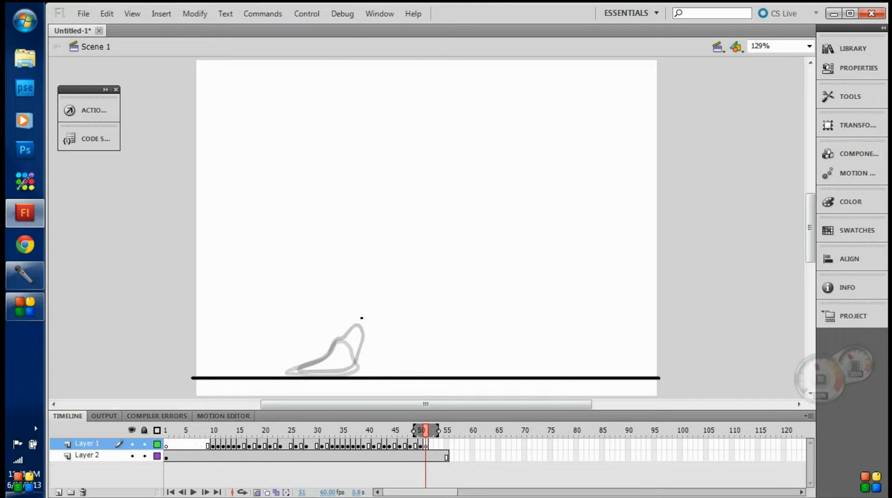
{"action": "mouse_move", "coordinate": [358, 320]}
{"action": "left_mouse_down"}
{"action": "mouse_move", "coordinate": [332, 367]}
{"action": "mouse_move", "coordinate": [358, 369]}
{"action": "mouse_move", "coordinate": [360, 319]}
{"action": "left_mouse_up"}
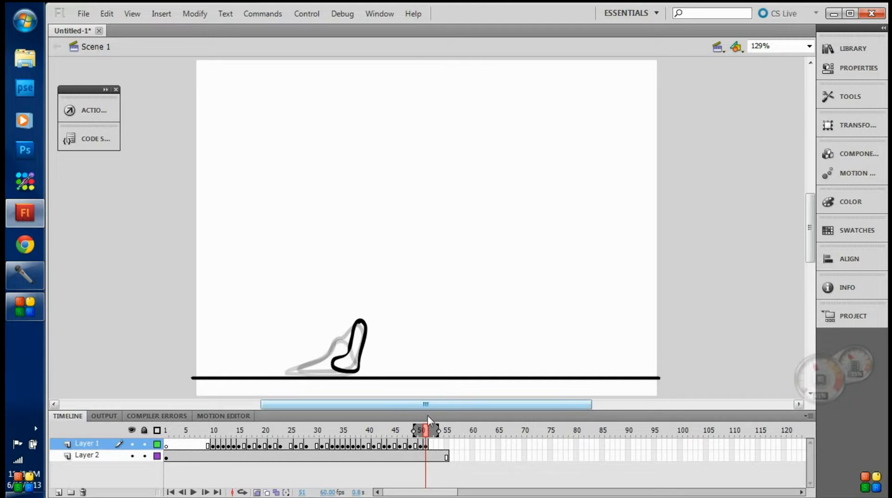
- Insert a blank keyframe at frame 52 on Layer 1 and draw the ball clear of the ground as a small tilted oval
{"action": "right_click", "coordinate": [431, 444]}
{"action": "left_click", "coordinate": [474, 200]}
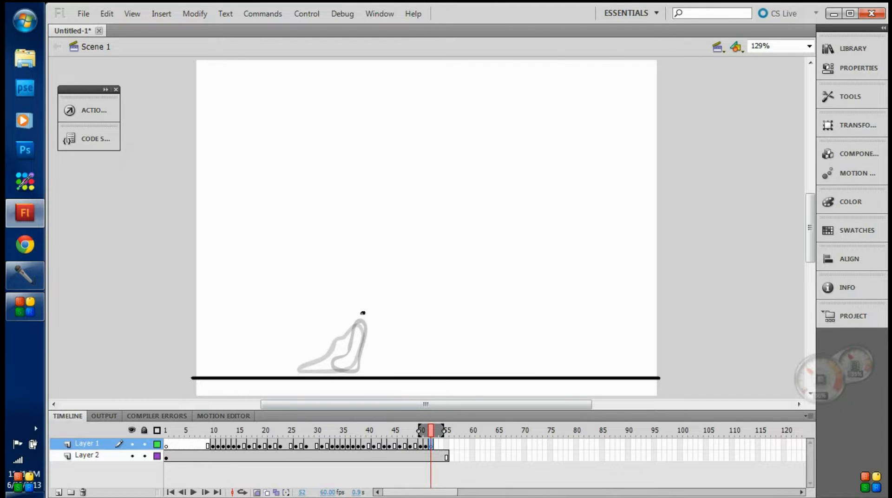
{"action": "mouse_move", "coordinate": [363, 313]}
{"action": "left_mouse_down"}
{"action": "mouse_move", "coordinate": [356, 337]}
{"action": "mouse_move", "coordinate": [371, 336]}
{"action": "mouse_move", "coordinate": [363, 313]}
{"action": "left_mouse_up"}
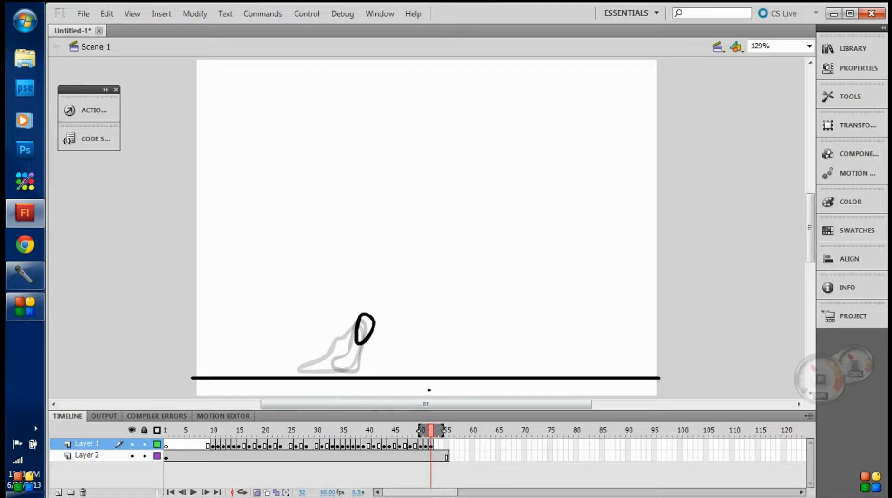
- Insert a blank keyframe at frame 55 on Layer 1 and draw the ball as a small circle around the oval's upper end
{"action": "right_click", "coordinate": [441, 445]}
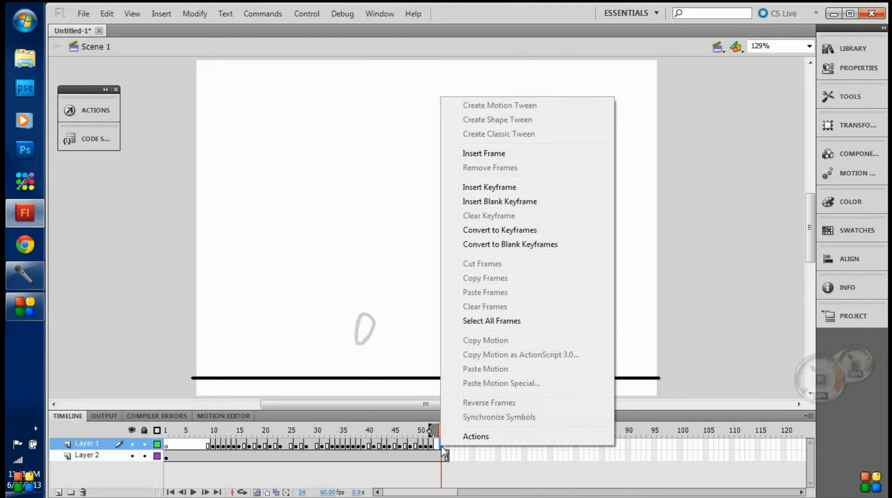
{"action": "right_click", "coordinate": [446, 445]}
{"action": "left_click", "coordinate": [497, 203]}
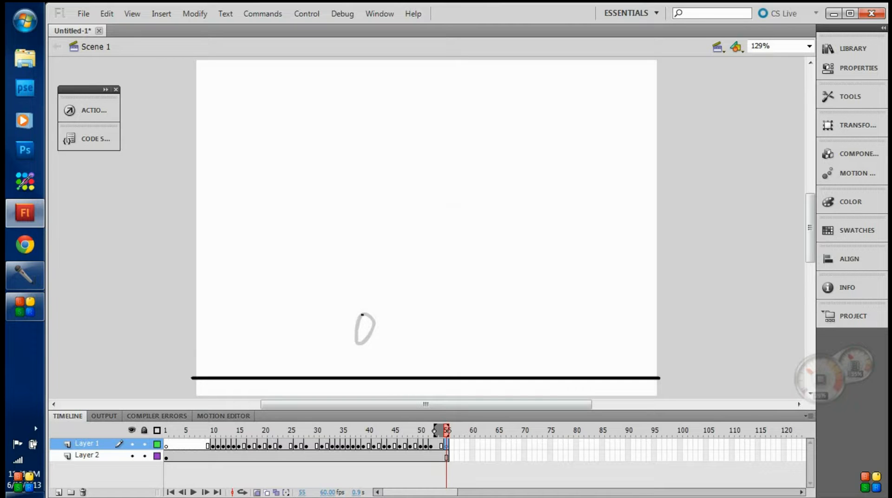
{"action": "mouse_move", "coordinate": [360, 319]}
{"action": "left_mouse_down"}
{"action": "mouse_move", "coordinate": [378, 321]}
{"action": "mouse_move", "coordinate": [363, 310]}
{"action": "left_mouse_up"}
- Extend the ground line on Layer 2 to frame 60 and draw the round ball slightly higher and further right on a blank keyframe at frame 58
{"action": "right_click", "coordinate": [472, 457]}
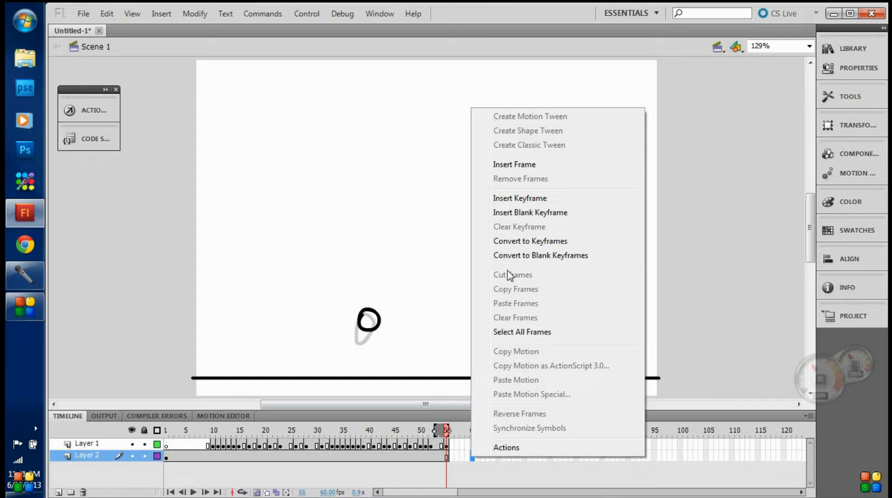
{"action": "left_click", "coordinate": [513, 165]}
{"action": "right_click", "coordinate": [454, 446]}
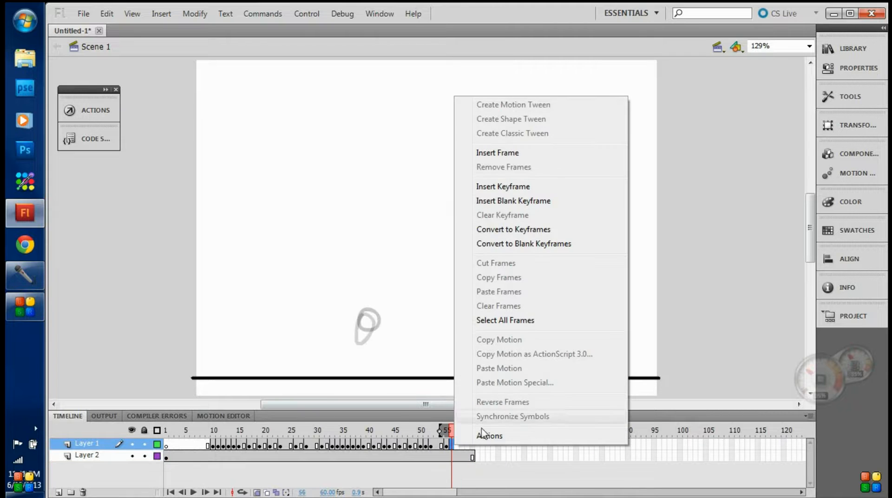
{"action": "right_click", "coordinate": [461, 447]}
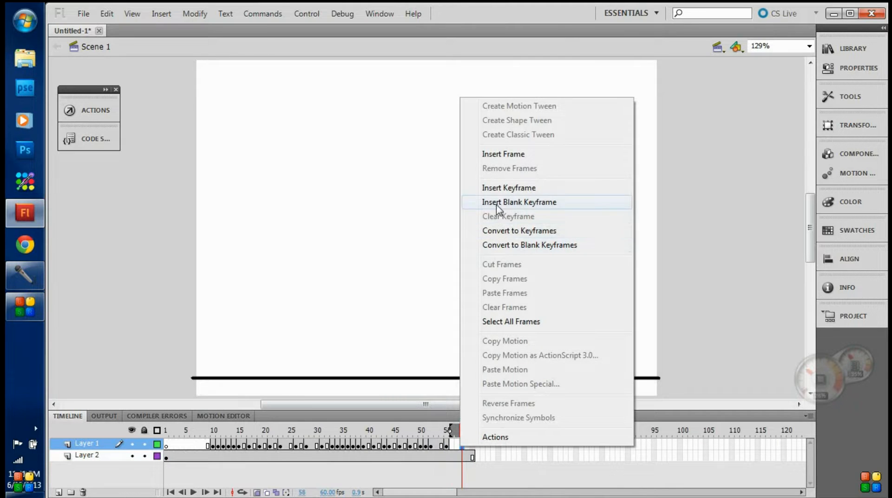
{"action": "left_click", "coordinate": [473, 203]}
{"action": "mouse_move", "coordinate": [366, 306]}
{"action": "left_mouse_down"}
{"action": "mouse_move", "coordinate": [384, 320]}
{"action": "mouse_move", "coordinate": [368, 306]}
{"action": "left_mouse_up"}
- Insert a blank keyframe at frame 60 on Layer 1 and extend the ground line on Layer 2 to frame 65
{"action": "right_click", "coordinate": [467, 445]}
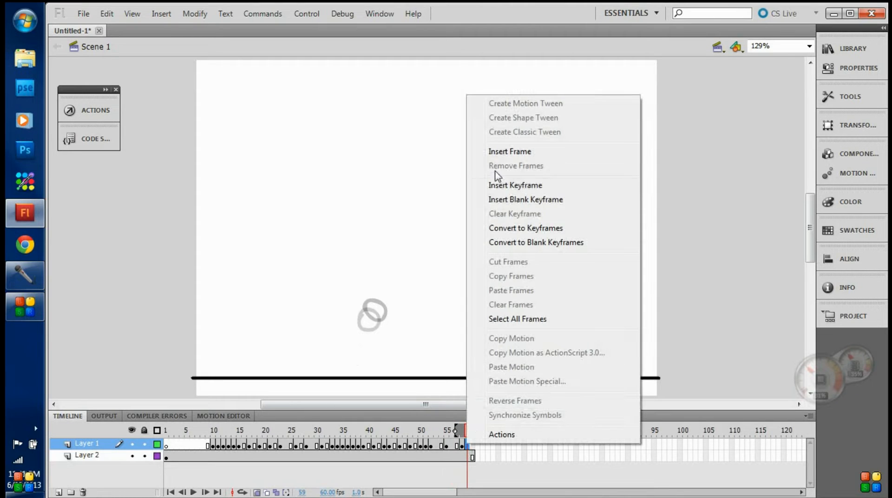
{"action": "left_click", "coordinate": [510, 199]}
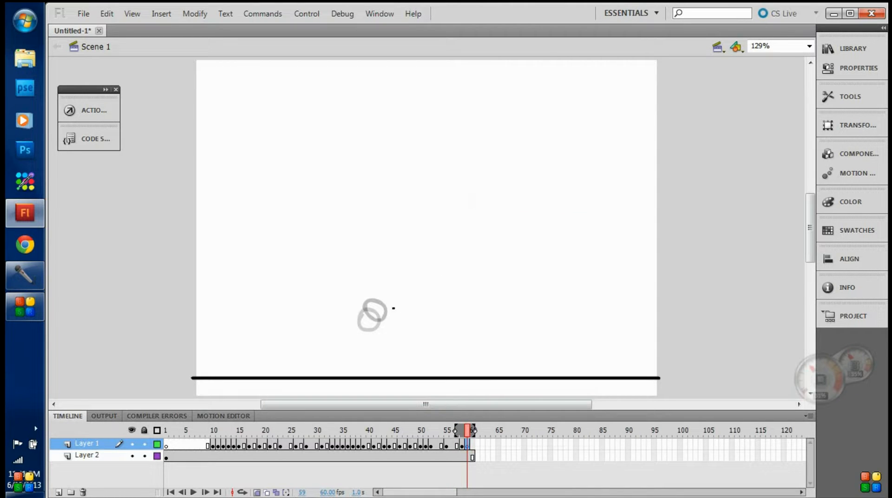
{"action": "right_click", "coordinate": [472, 445]}
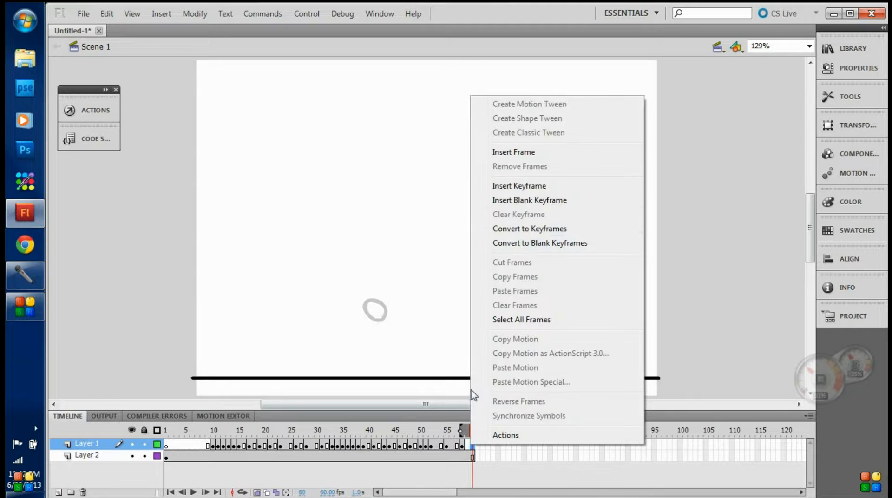
{"action": "left_click", "coordinate": [510, 200]}
{"action": "right_click", "coordinate": [498, 456]}
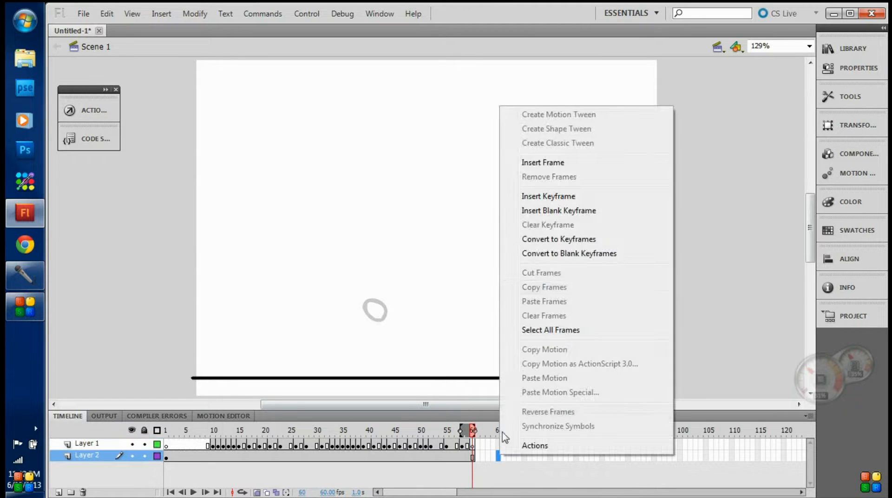
{"action": "left_click", "coordinate": [524, 163]}
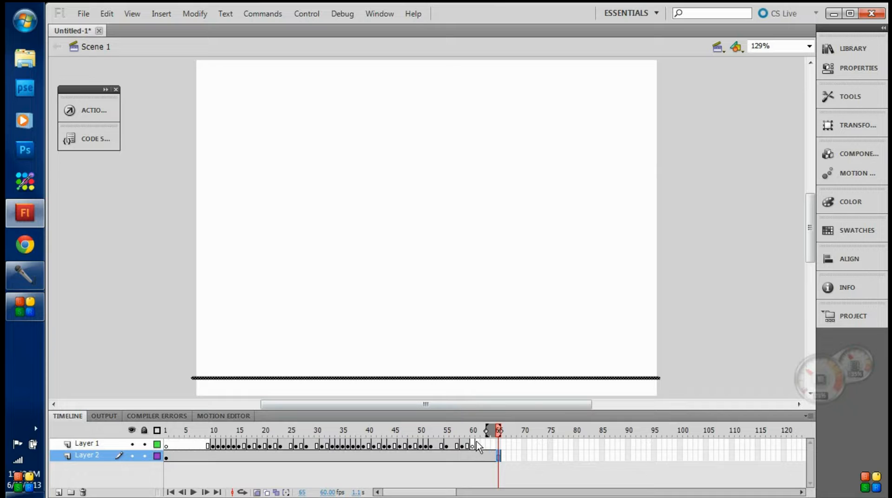
- On frame 60 of Layer 1, draw the ball as an upright oval just above and right of its previous position
{"action": "left_click", "coordinate": [472, 445]}
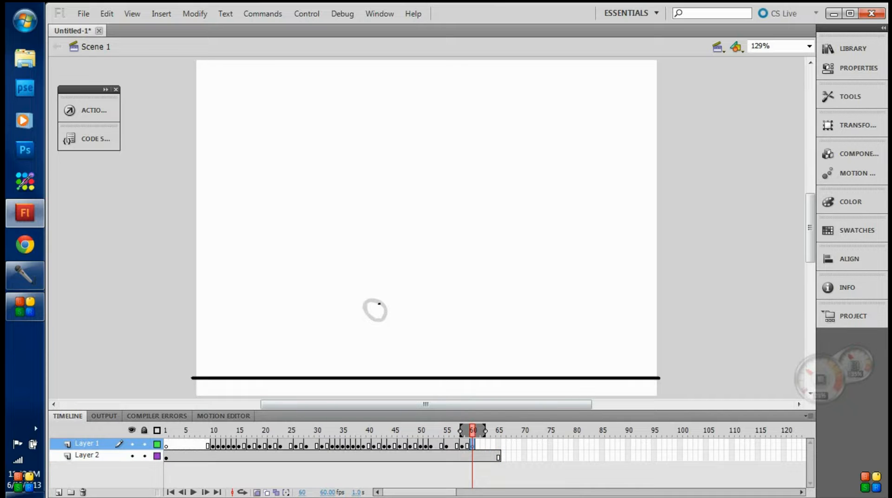
{"action": "mouse_move", "coordinate": [388, 308]}
{"action": "left_mouse_down"}
{"action": "mouse_move", "coordinate": [388, 283]}
{"action": "mouse_move", "coordinate": [377, 311]}
{"action": "left_mouse_up"}
{"action": "right_click", "coordinate": [375, 302]}
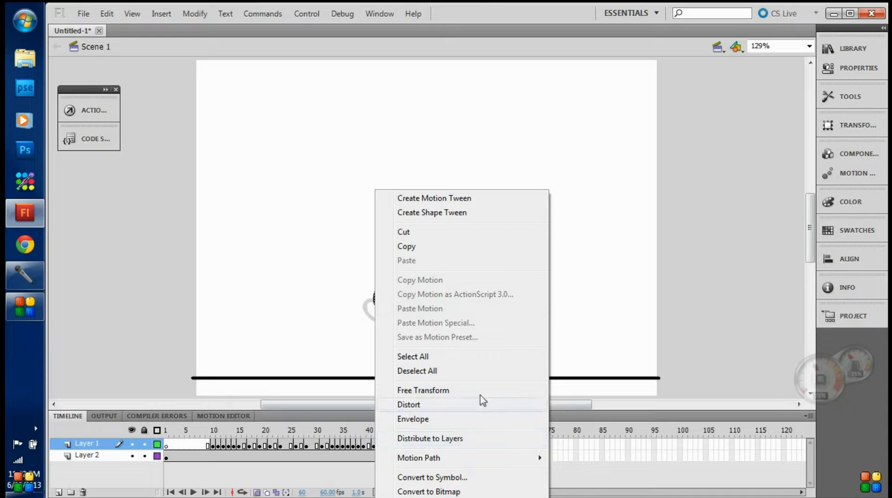
{"action": "left_click", "coordinate": [561, 404]}
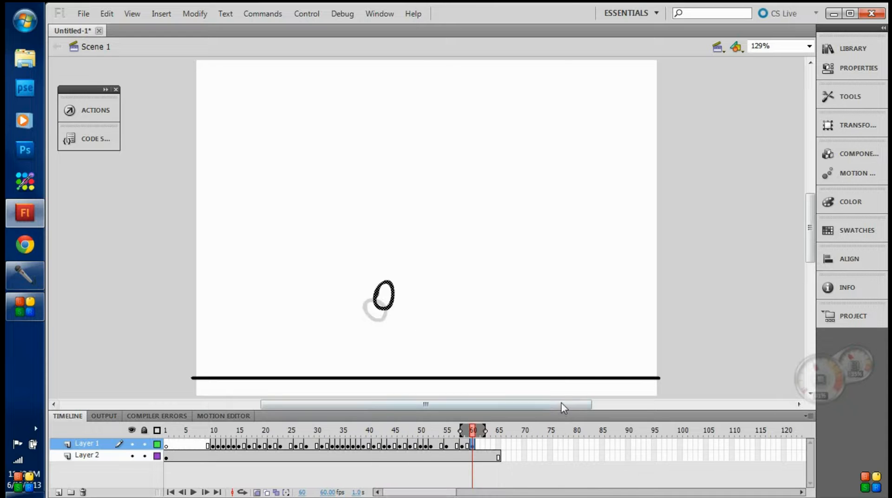
- Insert blank keyframes at frames 61 and 62 on Layer 1 and draw the oval ball on each, progressively higher and further right
{"action": "right_click", "coordinate": [477, 445]}
{"action": "left_click", "coordinate": [511, 197]}
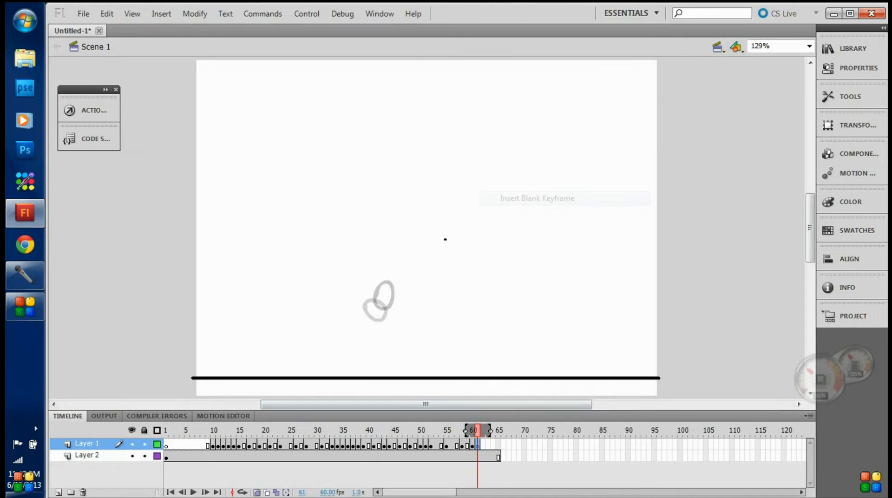
{"action": "mouse_move", "coordinate": [393, 295]}
{"action": "left_mouse_down"}
{"action": "mouse_move", "coordinate": [400, 266]}
{"action": "mouse_move", "coordinate": [385, 269]}
{"action": "mouse_move", "coordinate": [390, 295]}
{"action": "left_mouse_up"}
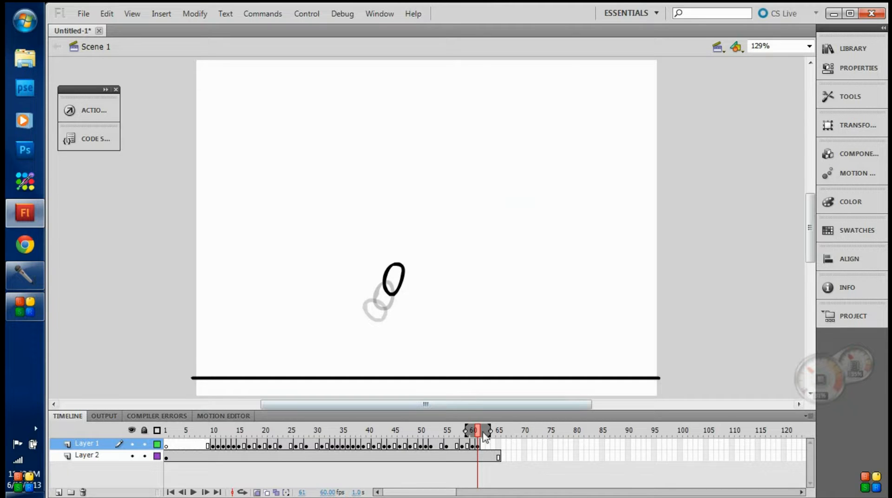
{"action": "right_click", "coordinate": [483, 445]}
{"action": "left_click", "coordinate": [511, 195]}
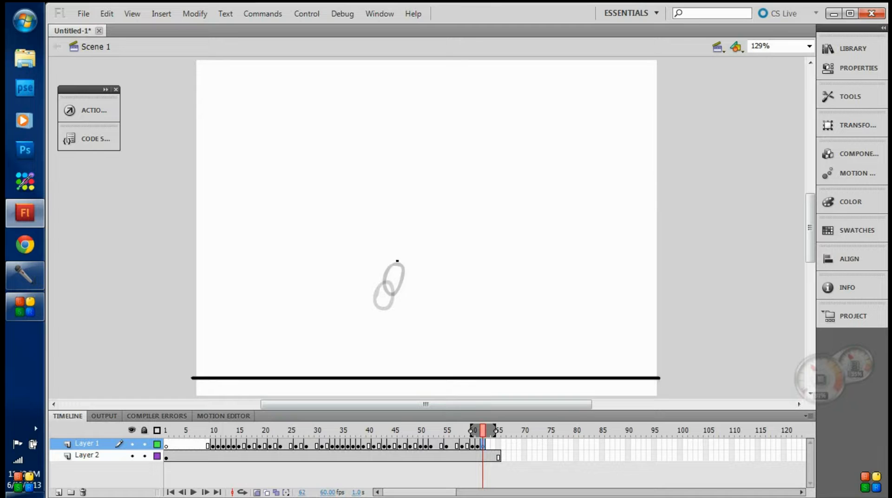
{"action": "mouse_move", "coordinate": [397, 254]}
{"action": "left_mouse_down"}
{"action": "mouse_move", "coordinate": [411, 239]}
{"action": "mouse_move", "coordinate": [398, 257]}
{"action": "left_mouse_up"}
- Insert a blank keyframe at frame 63 on Layer 1 and draw a slightly longer oval ball above and right of the previous one
{"action": "right_click", "coordinate": [488, 444]}
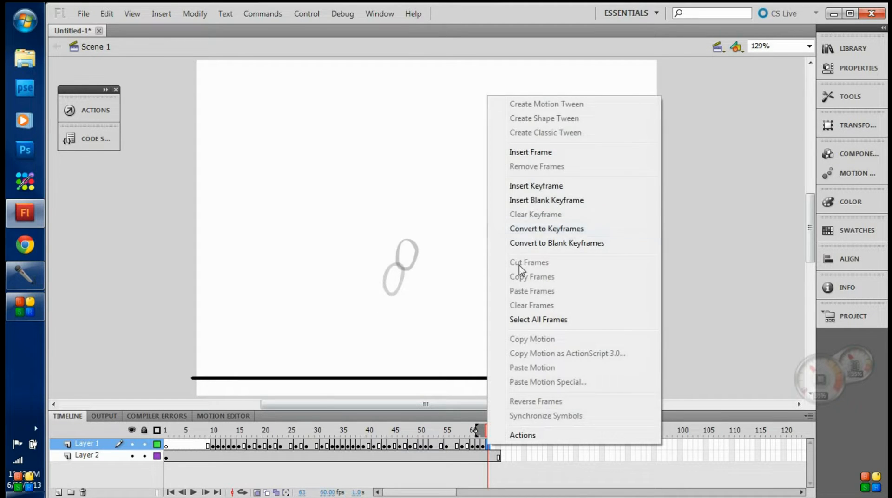
{"action": "left_click", "coordinate": [522, 198]}
{"action": "mouse_move", "coordinate": [410, 226]}
{"action": "left_mouse_down"}
{"action": "mouse_move", "coordinate": [424, 245]}
{"action": "mouse_move", "coordinate": [411, 219]}
{"action": "left_mouse_up"}
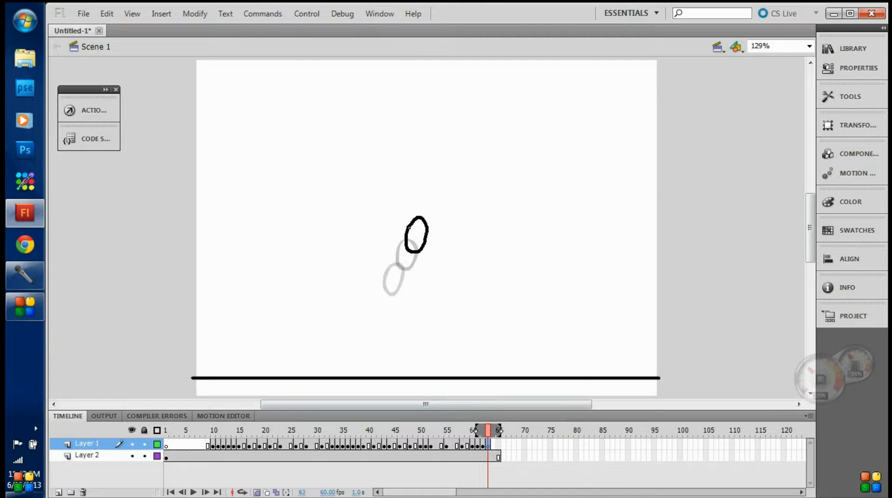
{"action": "right_click", "coordinate": [410, 258]}
{"action": "left_click", "coordinate": [410, 249]}
- Insert a blank keyframe at frame 64 on Layer 1 and draw the ball as a narrower, taller oval further up and right
{"action": "right_click", "coordinate": [493, 445]}
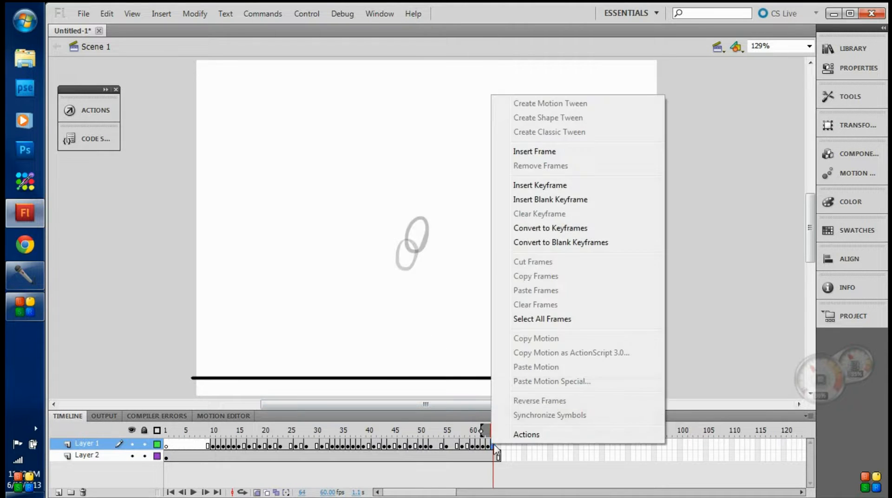
{"action": "left_click", "coordinate": [532, 199]}
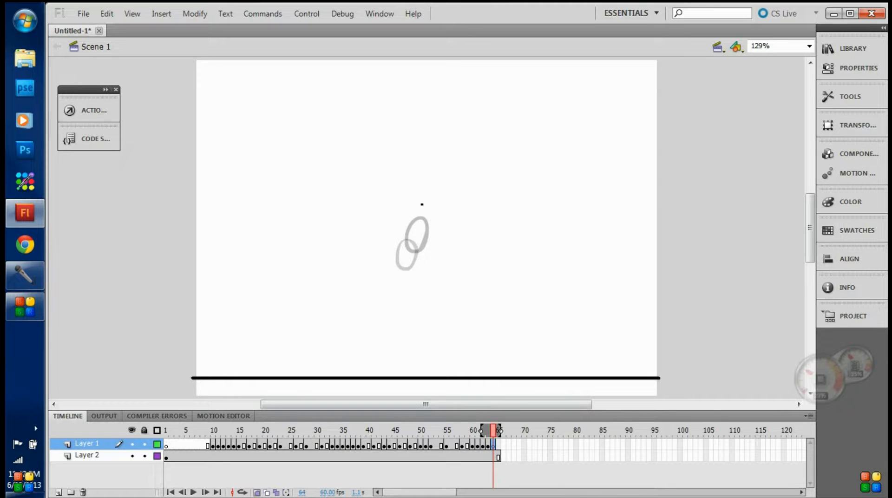
{"action": "left_click_drag", "start_coordinate": [421, 205], "coordinate": [422, 232]}
{"action": "mouse_move", "coordinate": [427, 196]}
{"action": "left_mouse_down"}
{"action": "mouse_move", "coordinate": [416, 210]}
{"action": "mouse_move", "coordinate": [425, 222]}
{"action": "mouse_move", "coordinate": [419, 217]}
{"action": "mouse_move", "coordinate": [432, 216]}
{"action": "mouse_move", "coordinate": [437, 197]}
{"action": "left_mouse_up"}
{"action": "key", "text": "ctrl+z"}
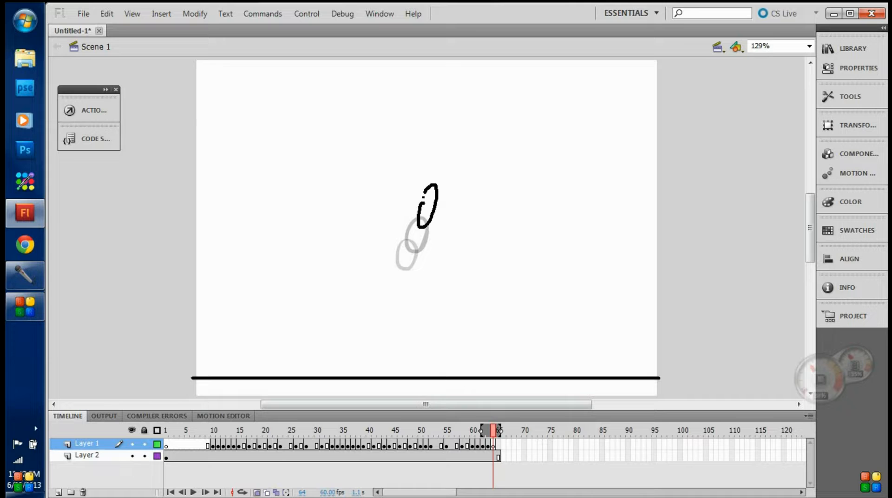
- Play back the animation and extend the ground line on Layer 2 to frame 70
{"action": "key", "text": "Return"}
{"action": "key", "text": "Return"}
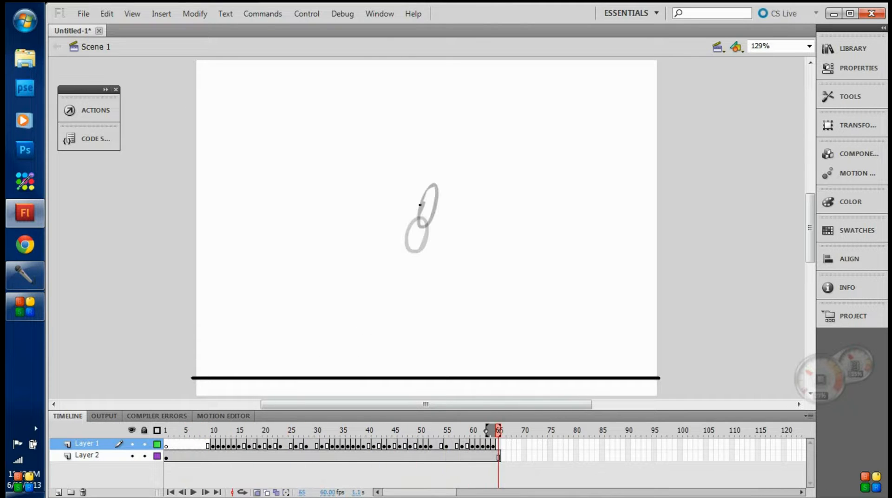
{"action": "right_click", "coordinate": [517, 458]}
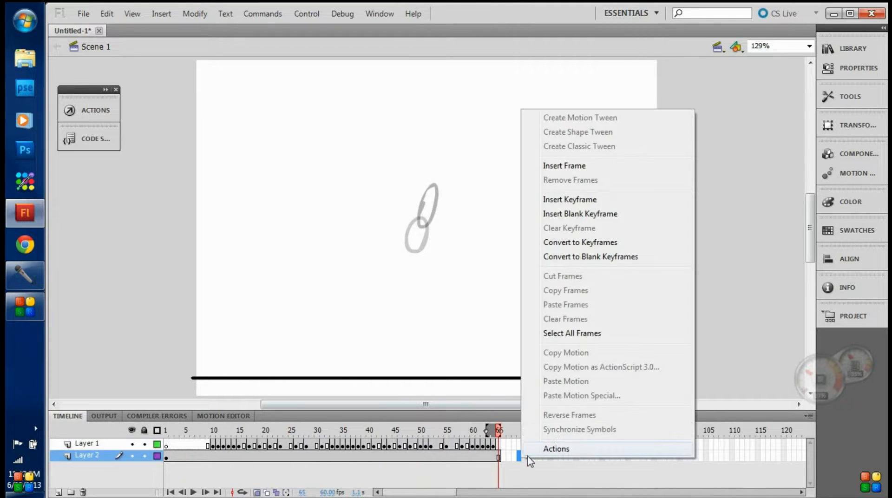
{"action": "left_click", "coordinate": [566, 166]}
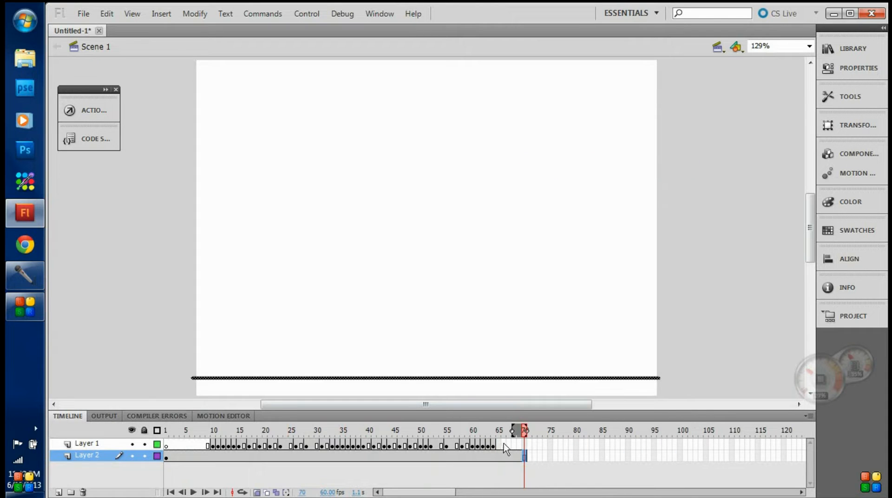
- Draw the ball as a thin, tilted oval further up and right on a blank keyframe at frame 65 of Layer 1, and play back the animation
{"action": "right_click", "coordinate": [500, 445]}
{"action": "left_click", "coordinate": [540, 191]}
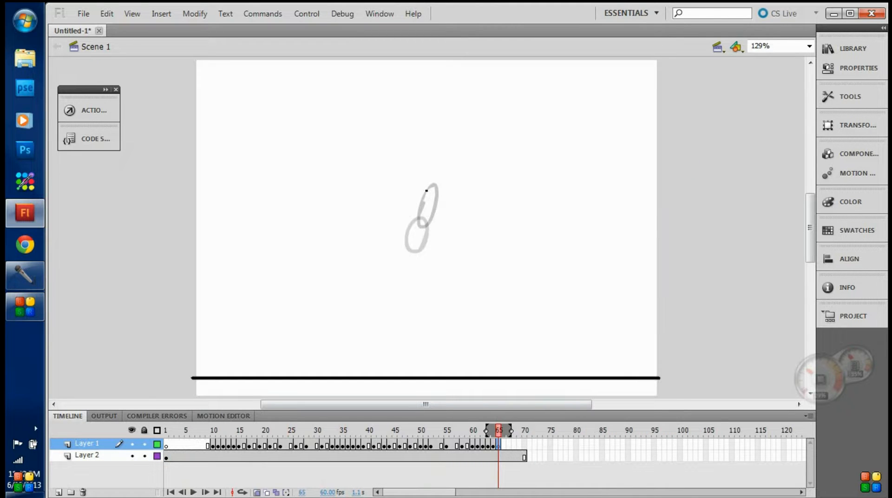
{"action": "mouse_move", "coordinate": [424, 196]}
{"action": "left_mouse_down"}
{"action": "mouse_move", "coordinate": [447, 162]}
{"action": "mouse_move", "coordinate": [425, 197]}
{"action": "left_mouse_up"}
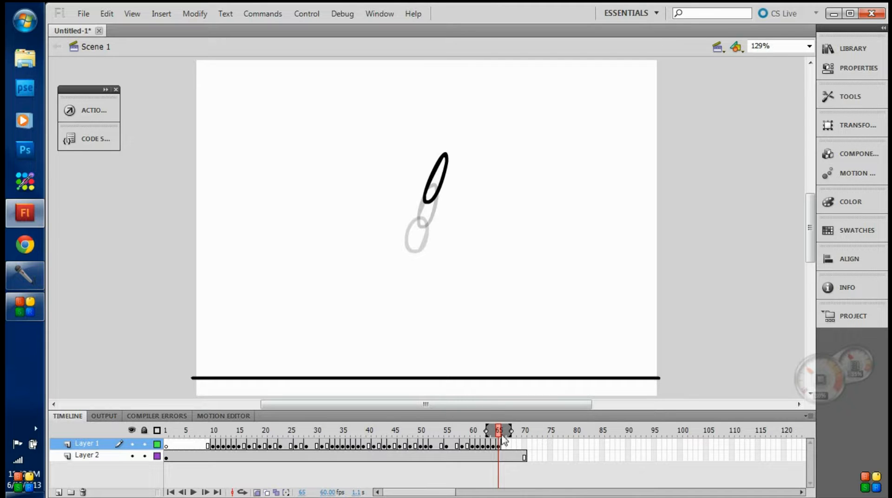
{"action": "key", "text": "Return"}
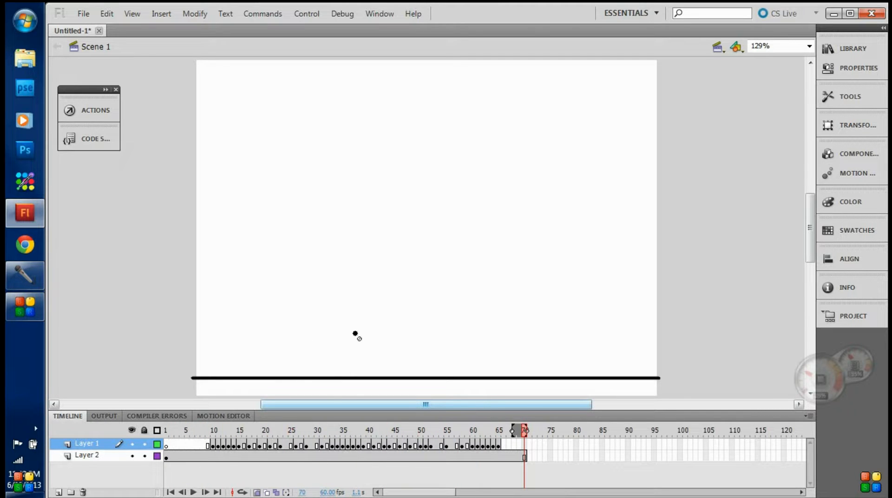
- Add a new layer above Layer 1 and insert a blank keyframe at frame 16 on it
{"action": "left_click", "coordinate": [57, 492]}
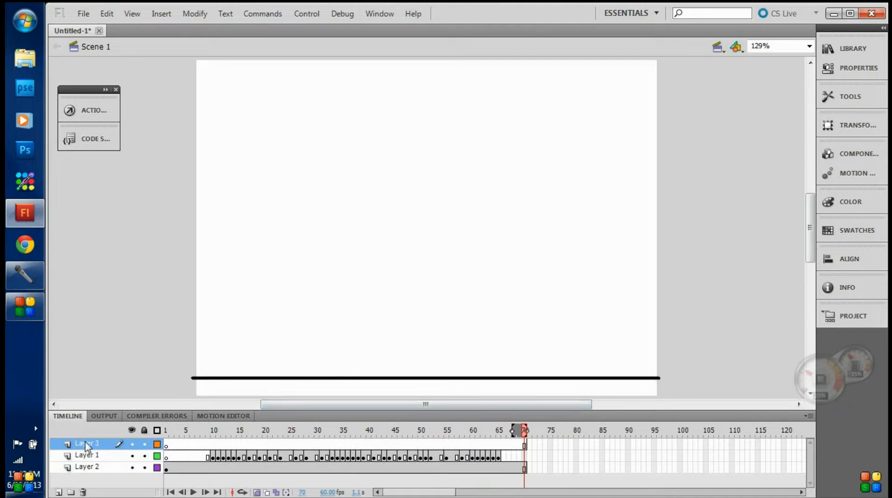
{"action": "mouse_move", "coordinate": [88, 447]}
{"action": "left_mouse_down"}
{"action": "mouse_move", "coordinate": [89, 474]}
{"action": "mouse_move", "coordinate": [93, 455]}
{"action": "left_mouse_up"}
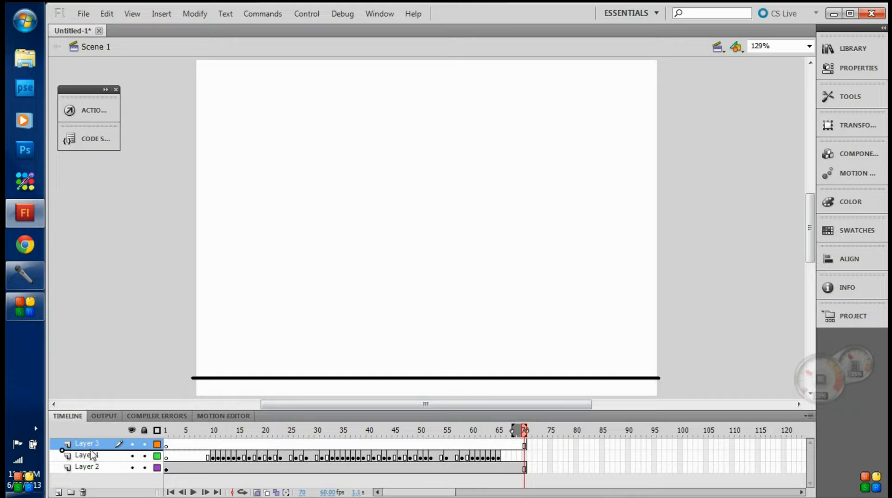
{"action": "left_click", "coordinate": [242, 456]}
{"action": "left_click", "coordinate": [254, 454]}
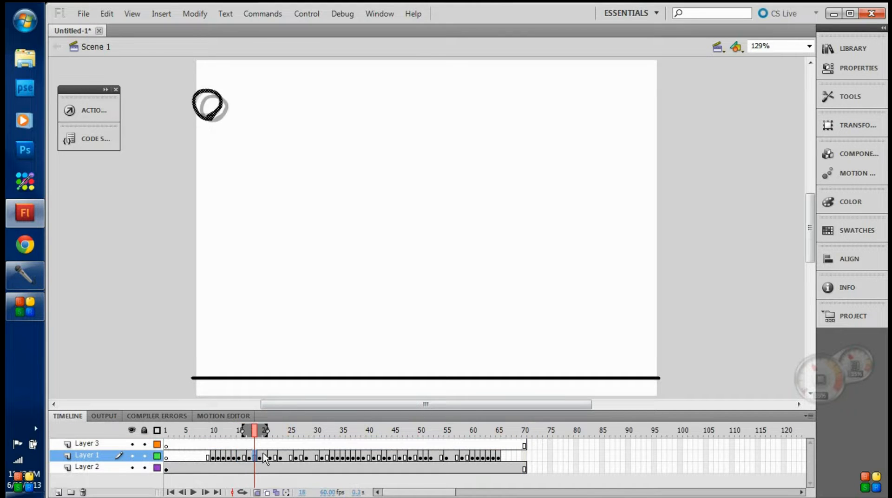
{"action": "left_click", "coordinate": [265, 455]}
{"action": "left_click", "coordinate": [245, 453]}
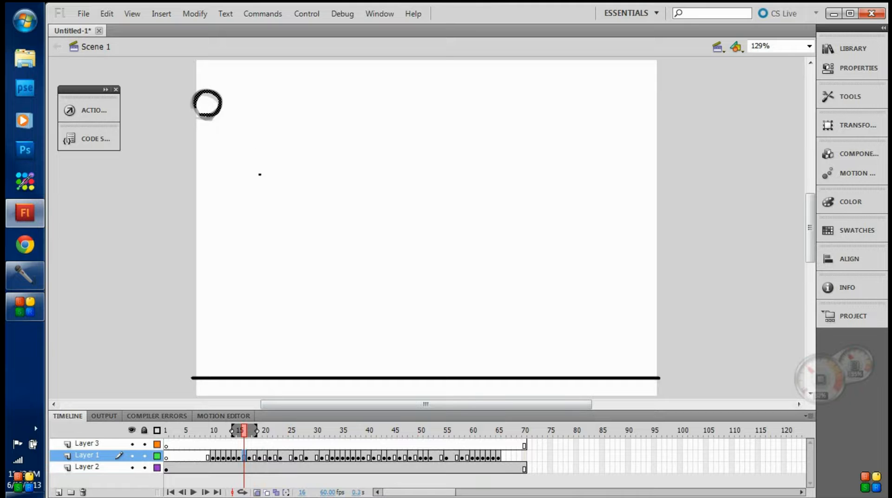
{"action": "right_click", "coordinate": [245, 444]}
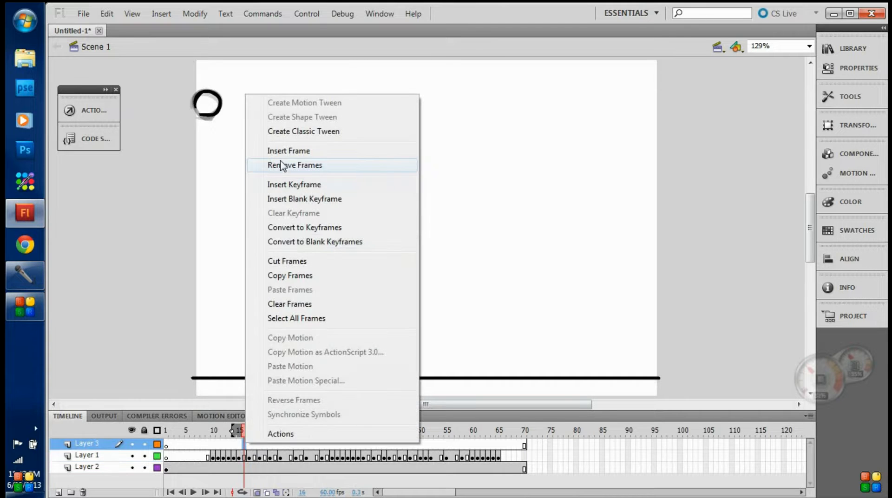
{"action": "left_click", "coordinate": [289, 195]}
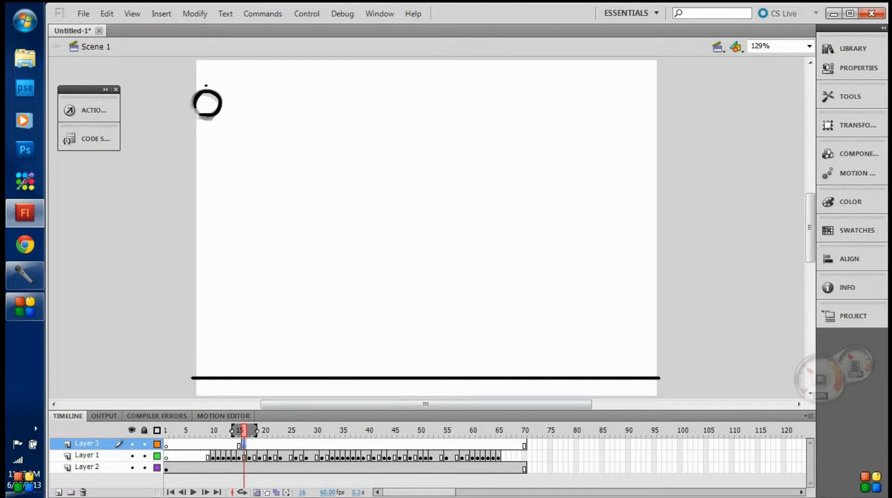
- Draw a straight horizontal line on Layer 3 from beside the starting ball across the upper stage, undoing the unsuccessful strokes
{"action": "mouse_move", "coordinate": [206, 85]}
{"action": "left_mouse_down"}
{"action": "mouse_move", "coordinate": [527, 113]}
{"action": "mouse_move", "coordinate": [621, 103]}
{"action": "left_mouse_up"}
{"action": "key", "text": "ctrl+z"}
{"action": "left_click_drag", "start_coordinate": [494, 120], "coordinate": [494, 119]}
{"action": "key", "text": "ctrl+z"}
{"action": "left_click_drag", "start_coordinate": [223, 96], "coordinate": [617, 96]}
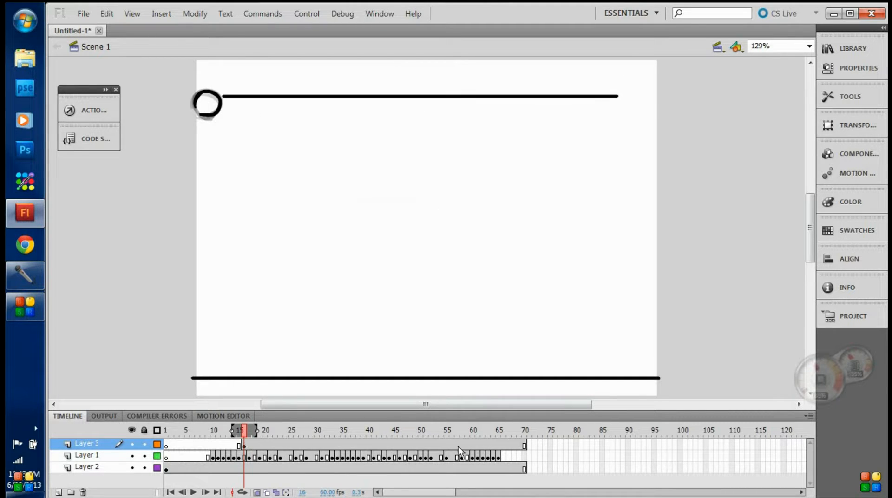
- Insert a blank keyframe at frame 66 on Layer 1 and draw a shorter, tilted oval ball slightly above the previous one
{"action": "left_click", "coordinate": [503, 458]}
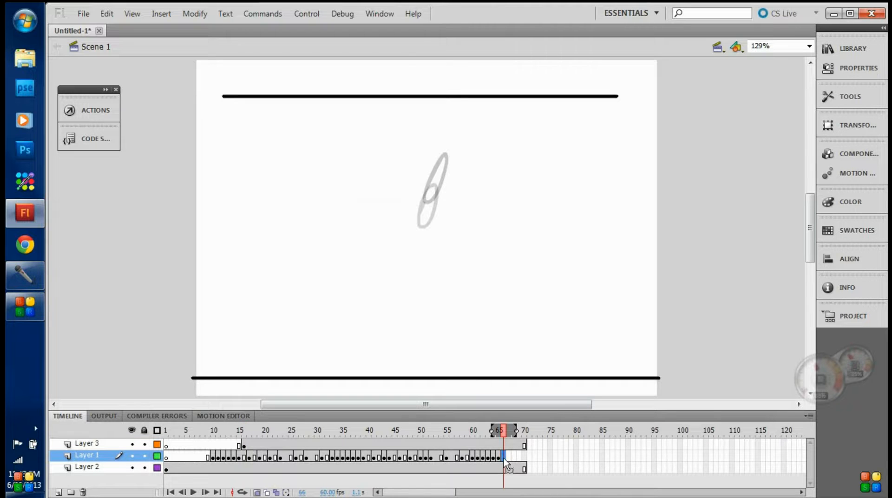
{"action": "right_click", "coordinate": [504, 458]}
{"action": "left_click", "coordinate": [553, 213]}
{"action": "mouse_move", "coordinate": [432, 176]}
{"action": "left_mouse_down"}
{"action": "mouse_move", "coordinate": [450, 156]}
{"action": "mouse_move", "coordinate": [436, 149]}
{"action": "left_mouse_up"}
{"action": "mouse_move", "coordinate": [435, 182]}
{"action": "left_mouse_down"}
{"action": "mouse_move", "coordinate": [445, 147]}
{"action": "mouse_move", "coordinate": [438, 162]}
{"action": "left_mouse_up"}
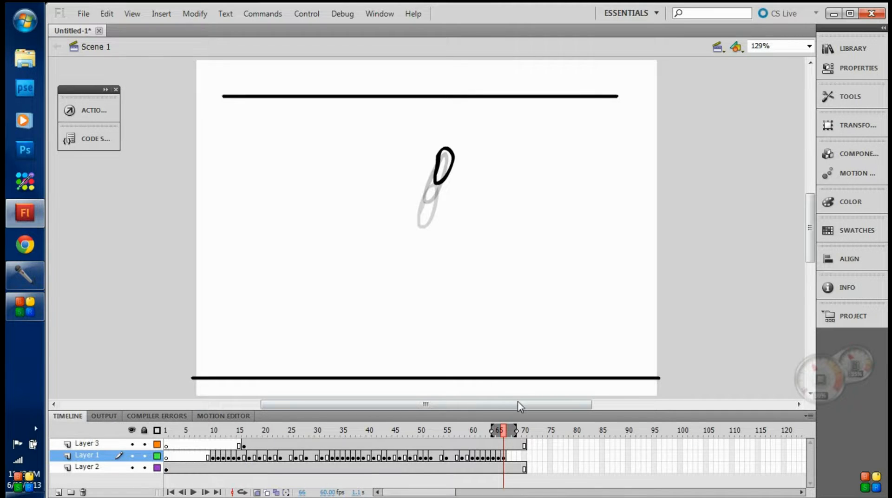
- Draw the ball on blank keyframes at frames 67 and 68 of Layer 1, progressively rounder and further up and right
{"action": "right_click", "coordinate": [509, 458]}
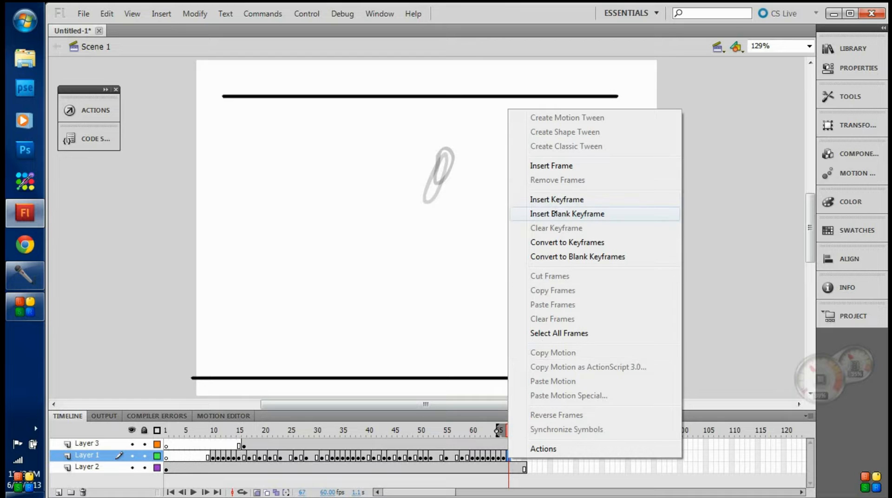
{"action": "left_click", "coordinate": [553, 211]}
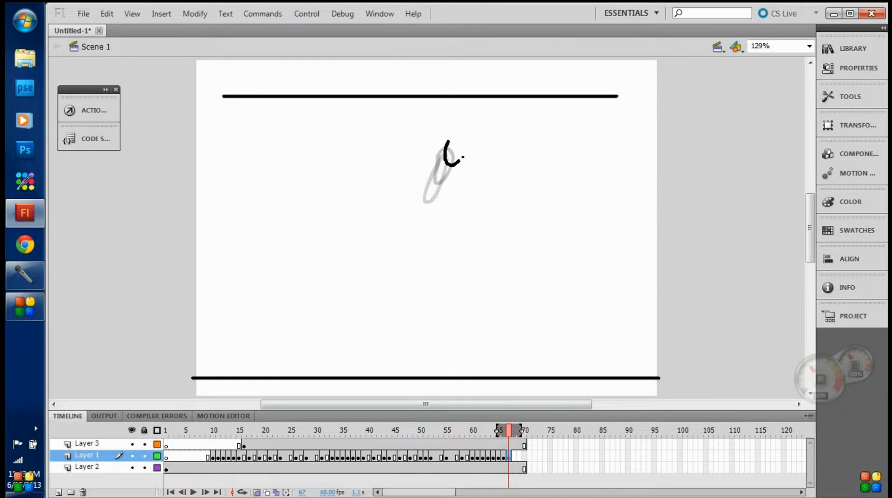
{"action": "right_click", "coordinate": [514, 457]}
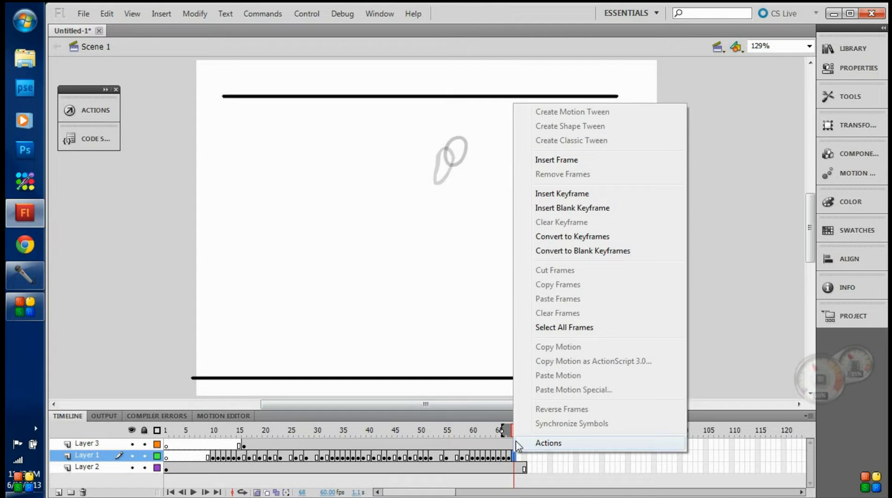
{"action": "left_click", "coordinate": [556, 208]}
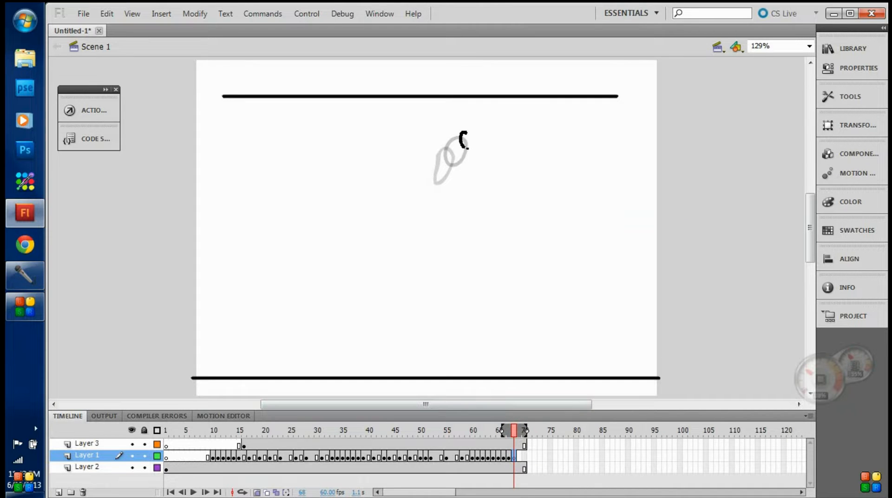
{"action": "left_click_drag", "start_coordinate": [472, 128], "coordinate": [470, 130]}
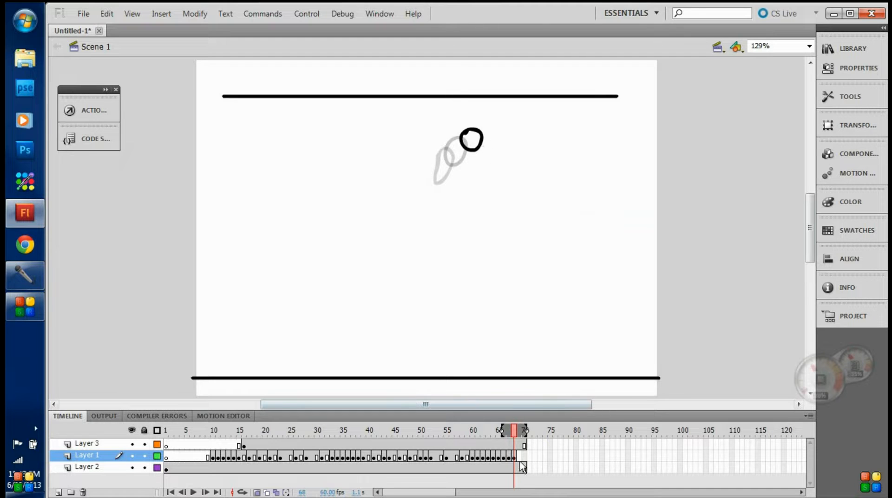
- Extend the lines on Layer 2 and Layer 3 to frame 75
{"action": "right_click", "coordinate": [549, 469]}
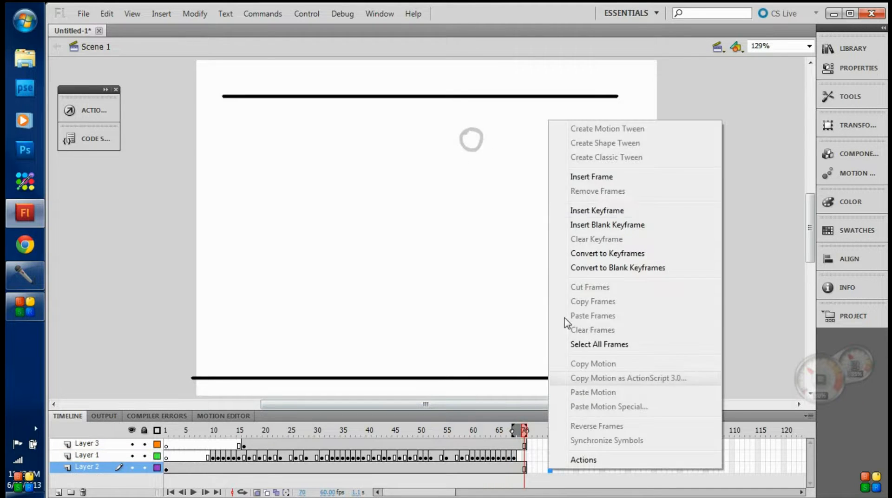
{"action": "left_click", "coordinate": [564, 175]}
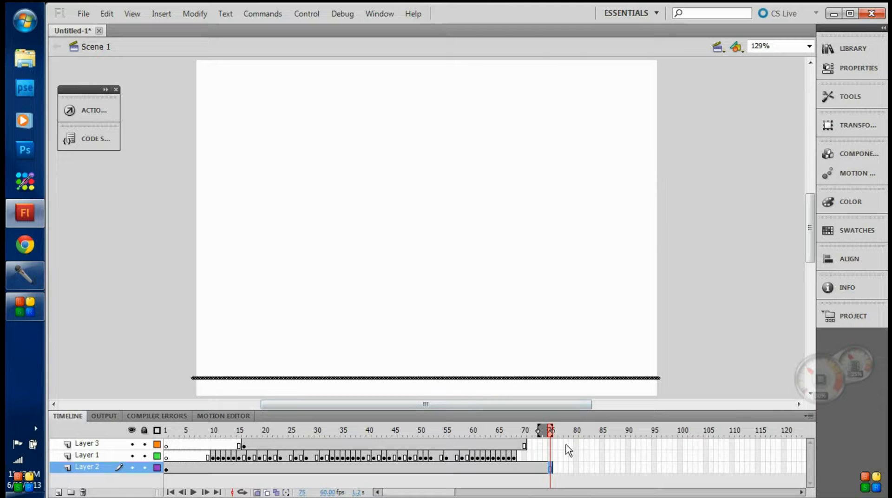
{"action": "right_click", "coordinate": [552, 445]}
{"action": "left_click", "coordinate": [577, 149]}
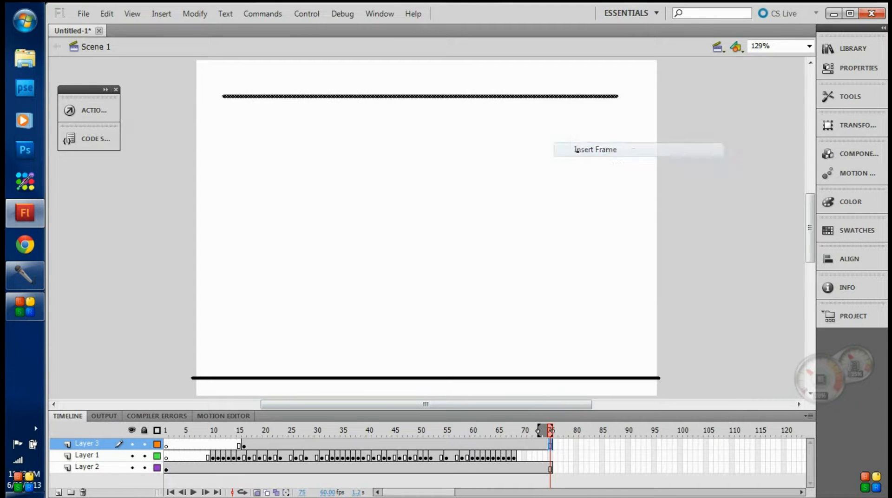
- Draw round balls on blank keyframes at frames 70 and 72 of Layer 1, drifting slightly right at the top of the bounce
{"action": "right_click", "coordinate": [523, 457]}
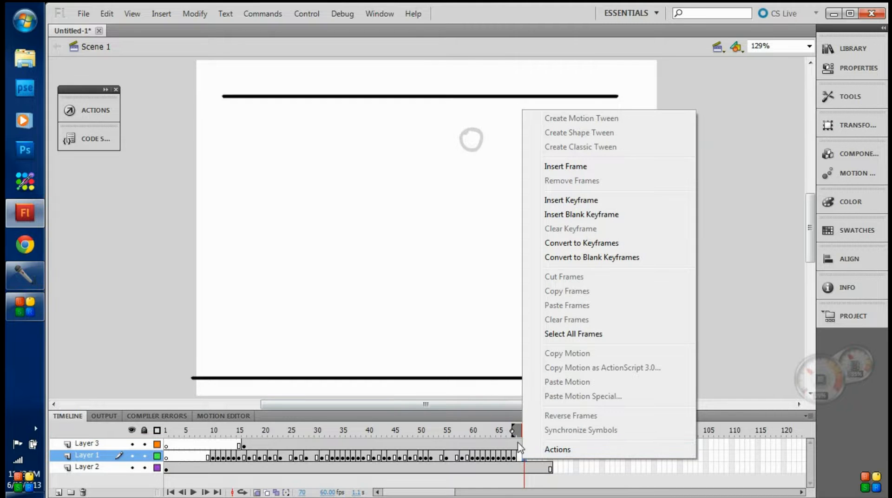
{"action": "left_click", "coordinate": [567, 215]}
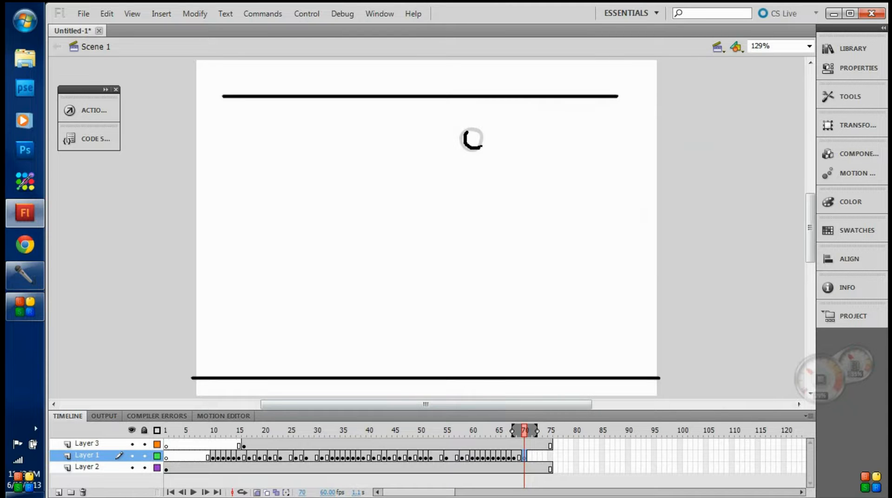
{"action": "right_click", "coordinate": [535, 456]}
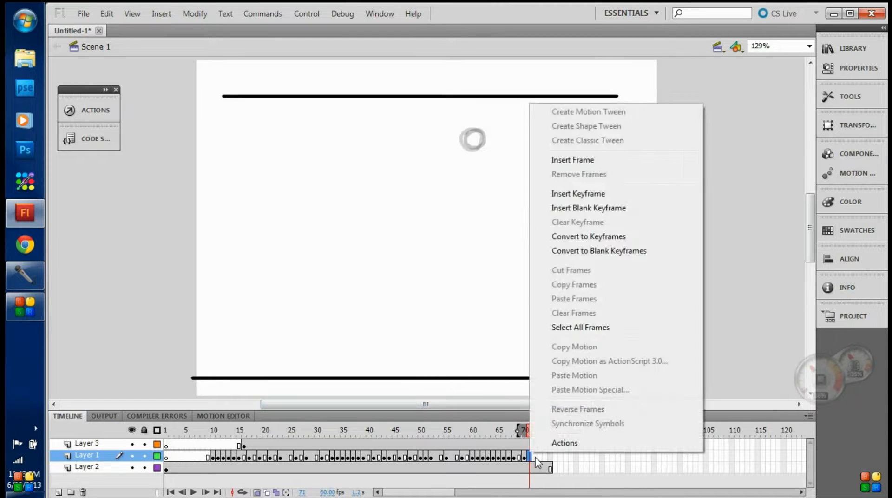
{"action": "left_click", "coordinate": [580, 212]}
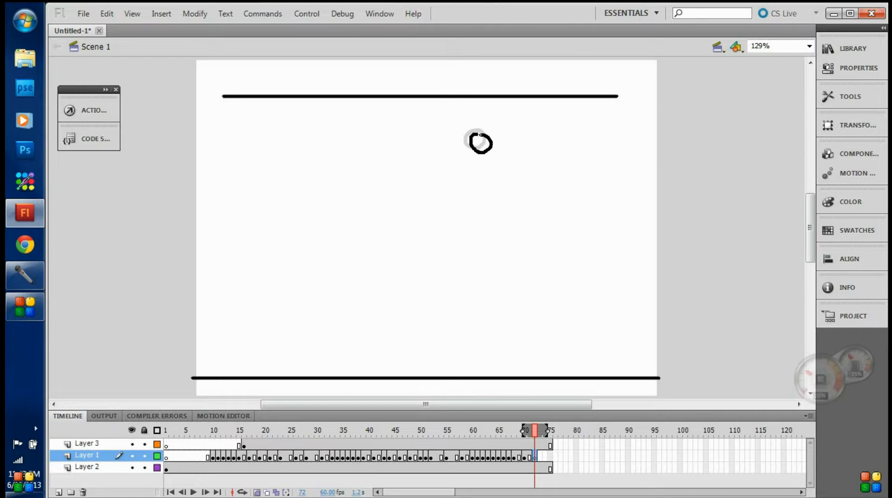
{"action": "left_click_drag", "start_coordinate": [480, 135], "coordinate": [477, 136]}
- Extend the lines on Layer 2 and Layer 3 to frame 80
{"action": "left_click", "coordinate": [576, 469]}
{"action": "right_click", "coordinate": [576, 469]}
{"action": "left_click", "coordinate": [628, 180]}
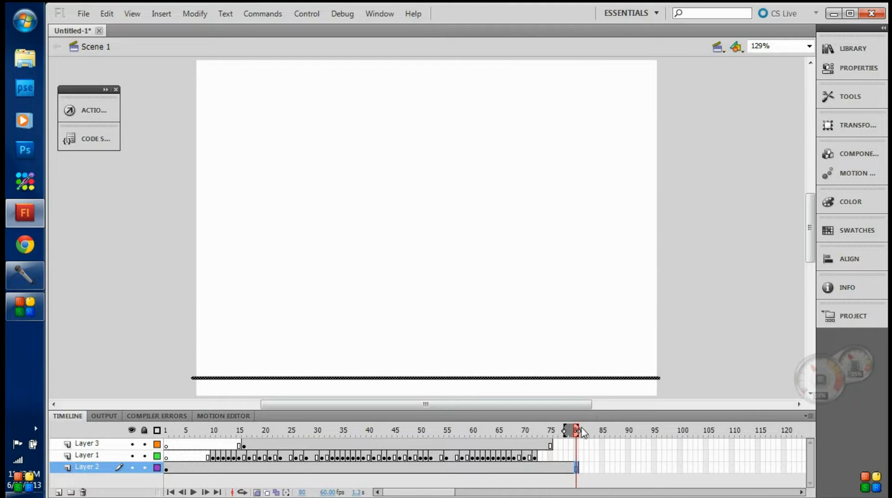
{"action": "left_click", "coordinate": [576, 445]}
{"action": "right_click", "coordinate": [576, 445]}
{"action": "left_click", "coordinate": [616, 151]}
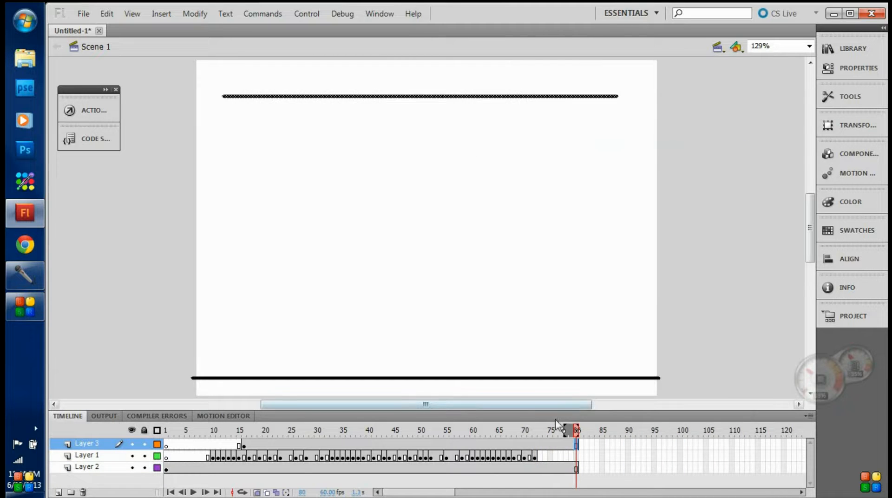
- Insert a blank keyframe at frame 74 on Layer 1 and draw the round ball slightly right of and below the previous one
{"action": "left_click", "coordinate": [545, 457]}
{"action": "right_click", "coordinate": [545, 457]}
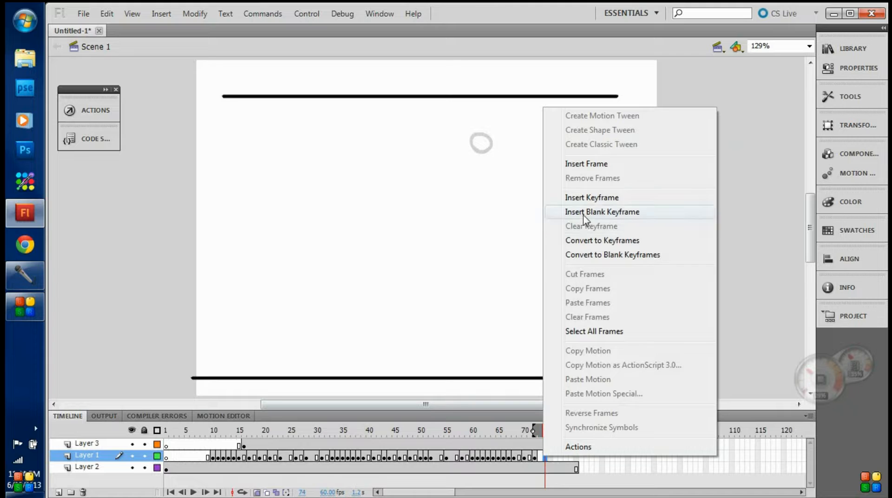
{"action": "left_click", "coordinate": [599, 211]}
{"action": "mouse_move", "coordinate": [483, 136]}
{"action": "left_mouse_down"}
{"action": "mouse_move", "coordinate": [499, 150]}
{"action": "mouse_move", "coordinate": [484, 135]}
{"action": "left_mouse_up"}
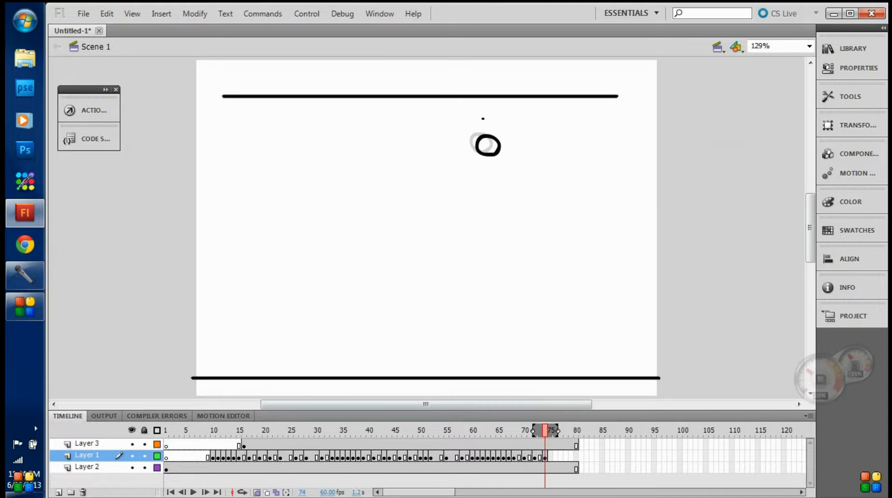
- Play back the animation to review the ball's rebound up to its peak
{"action": "key", "text": "Return"}
{"action": "key", "text": "Return"}
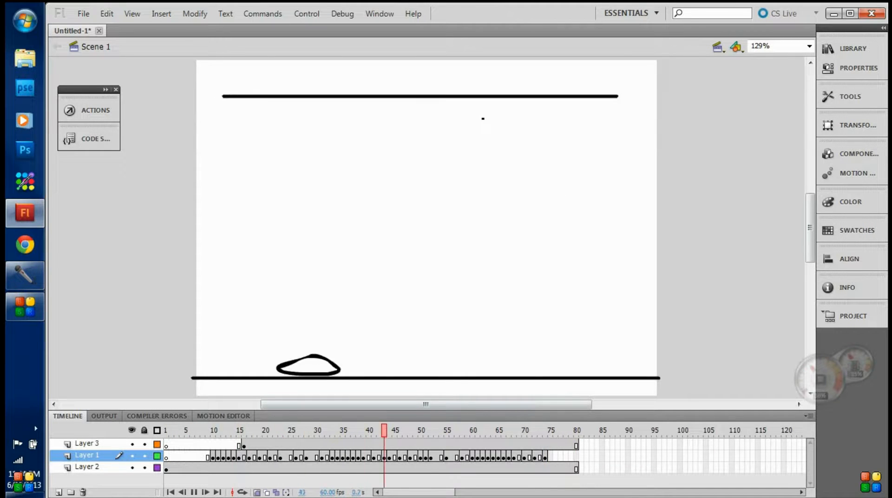
{"action": "key", "text": "Return"}
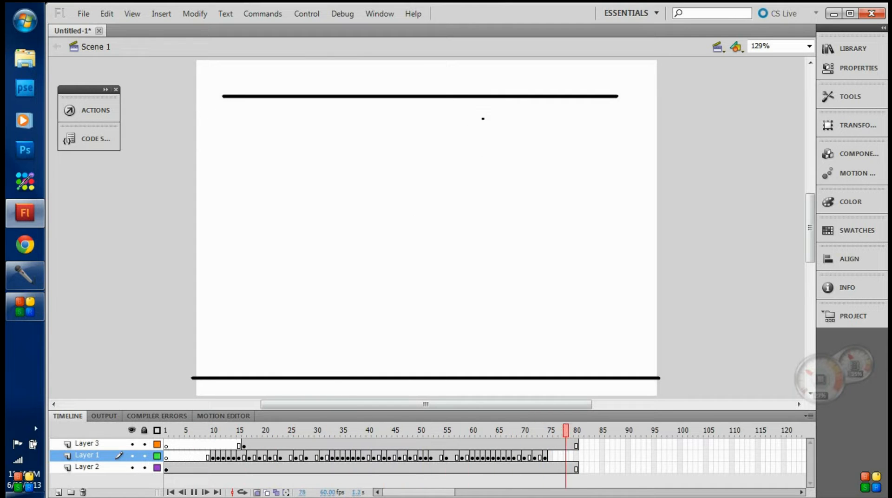
- Insert a blank keyframe at frame 76 on Layer 1 and draw the ball slightly lower and further right, undoing a stray stroke
{"action": "right_click", "coordinate": [555, 457]}
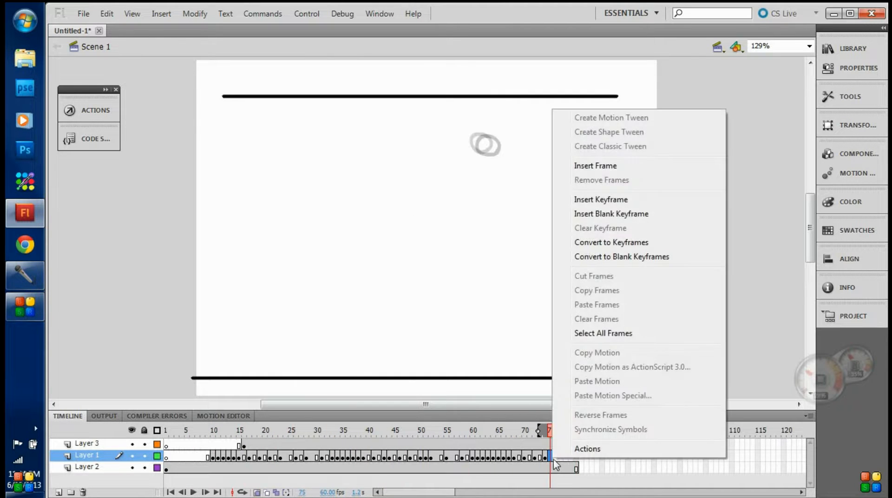
{"action": "left_click", "coordinate": [602, 215]}
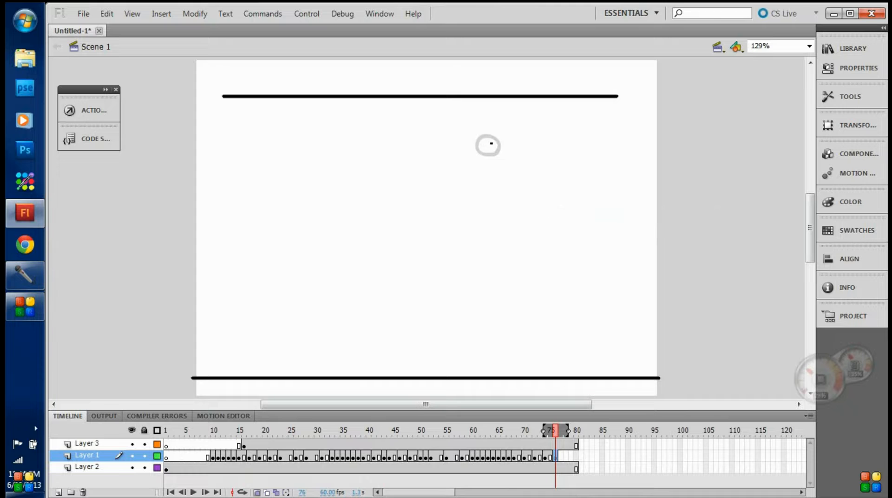
{"action": "mouse_move", "coordinate": [499, 144]}
{"action": "left_mouse_down"}
{"action": "mouse_move", "coordinate": [487, 141]}
{"action": "mouse_move", "coordinate": [502, 150]}
{"action": "left_mouse_up"}
{"action": "key", "text": "ctrl+z"}
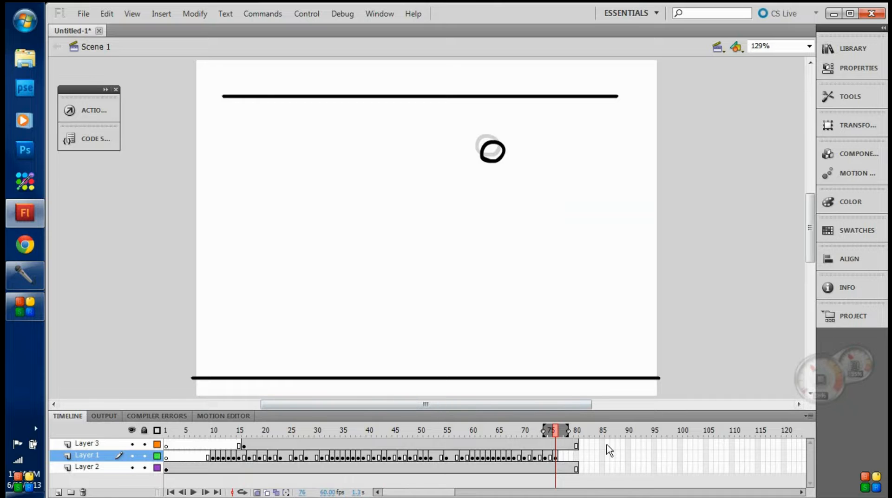
- Extend the lines on Layer 3 and Layer 2 to frame 89
{"action": "right_click", "coordinate": [622, 444]}
{"action": "left_click", "coordinate": [665, 152]}
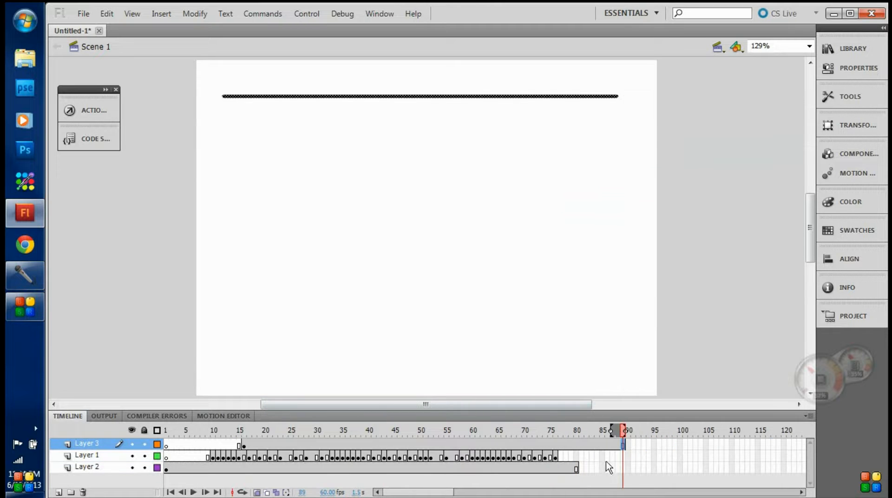
{"action": "right_click", "coordinate": [622, 468]}
{"action": "left_click", "coordinate": [665, 179]}
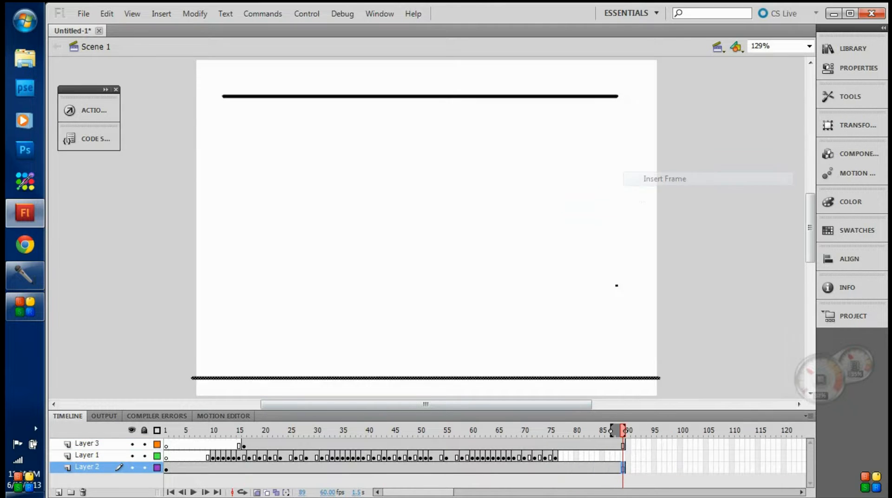
- Insert a blank keyframe at frame 77 on Layer 1 and draw the round ball lower and further right as it starts falling
{"action": "right_click", "coordinate": [562, 457]}
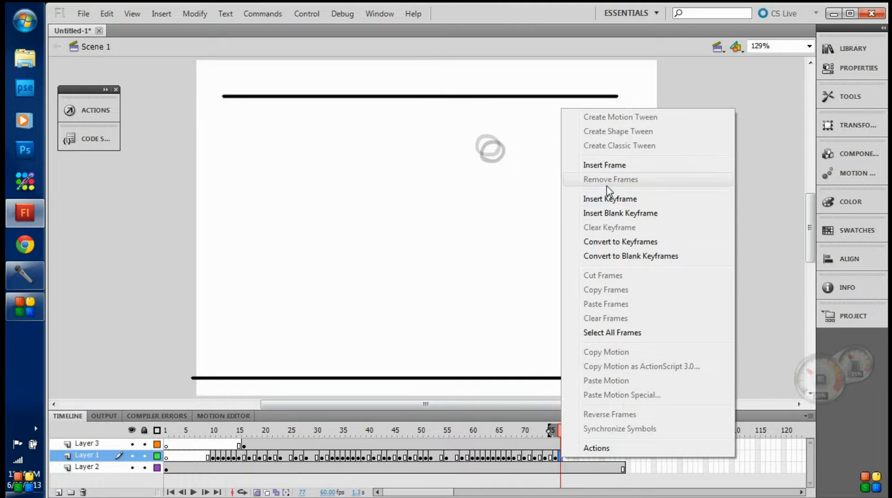
{"action": "left_click", "coordinate": [585, 213]}
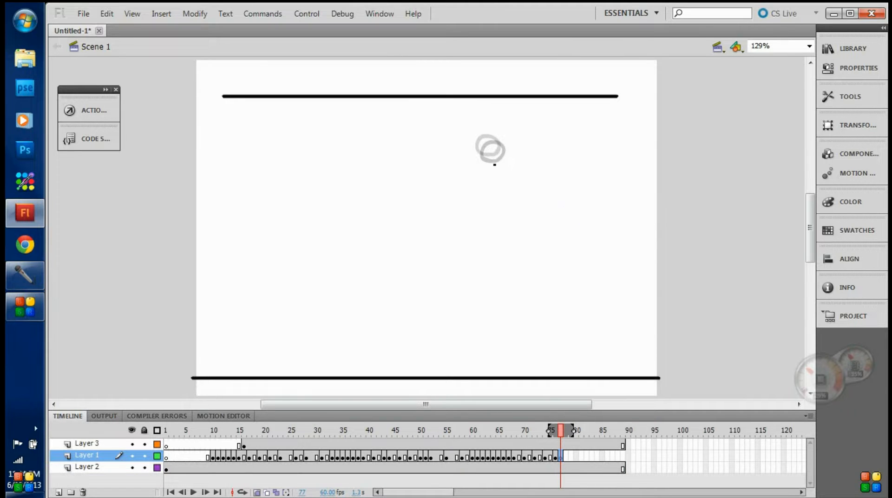
{"action": "mouse_move", "coordinate": [491, 159]}
{"action": "left_mouse_down"}
{"action": "mouse_move", "coordinate": [511, 162]}
{"action": "mouse_move", "coordinate": [491, 157]}
{"action": "mouse_move", "coordinate": [500, 174]}
{"action": "mouse_move", "coordinate": [491, 157]}
{"action": "left_mouse_up"}
{"action": "key", "text": "ctrl+z"}
- Insert blank keyframes at frames 78 and 79 on Layer 1 and draw the falling ball as a tilted oval, lower and more stretched each time
{"action": "right_click", "coordinate": [567, 456]}
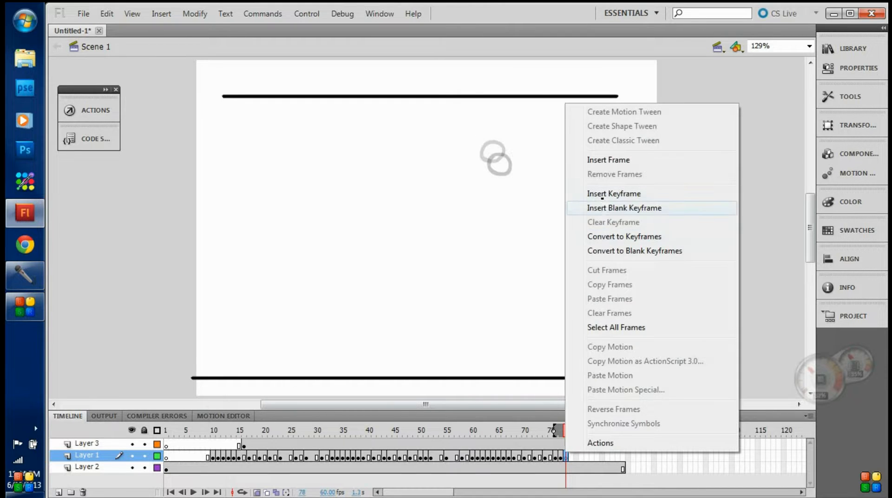
{"action": "left_click", "coordinate": [604, 207]}
{"action": "mouse_move", "coordinate": [502, 173]}
{"action": "left_mouse_down"}
{"action": "mouse_move", "coordinate": [518, 184]}
{"action": "mouse_move", "coordinate": [506, 171]}
{"action": "left_mouse_up"}
{"action": "key", "text": "ctrl+z"}
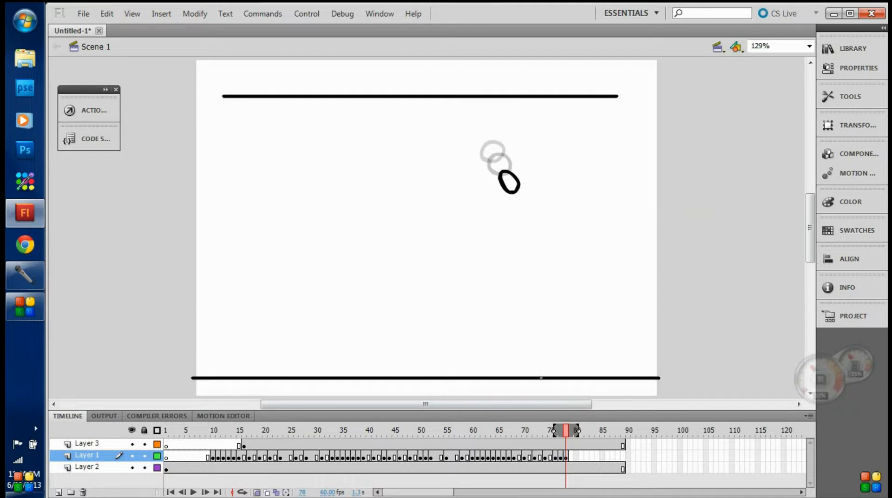
{"action": "right_click", "coordinate": [571, 452]}
{"action": "left_click", "coordinate": [601, 206]}
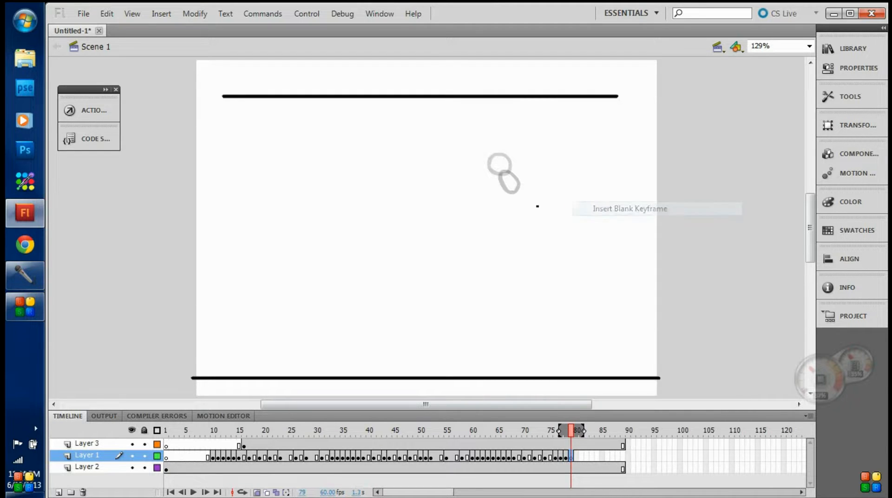
{"action": "mouse_move", "coordinate": [513, 197]}
{"action": "left_mouse_down"}
{"action": "mouse_move", "coordinate": [512, 219]}
{"action": "mouse_move", "coordinate": [513, 196]}
{"action": "left_mouse_up"}
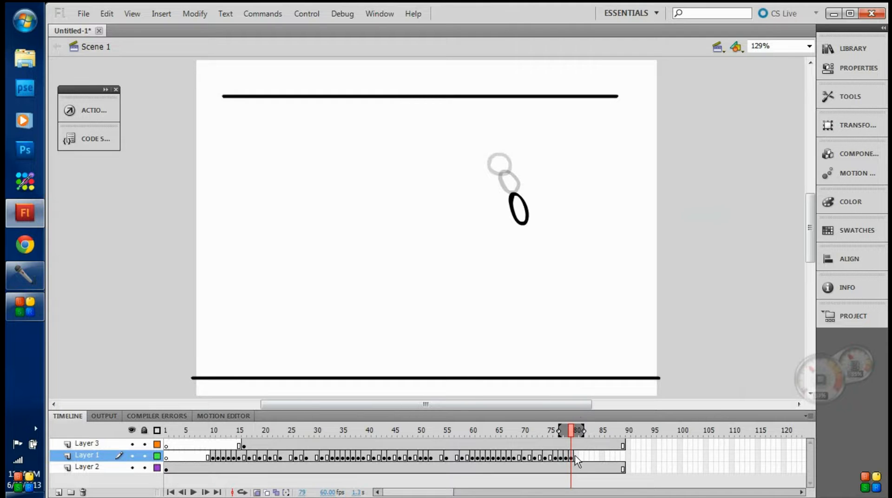
- Insert blank keyframes at frames 80 and 81 on Layer 1 and draw the stretched ball further down and right in each
{"action": "right_click", "coordinate": [576, 457]}
{"action": "left_click", "coordinate": [599, 210]}
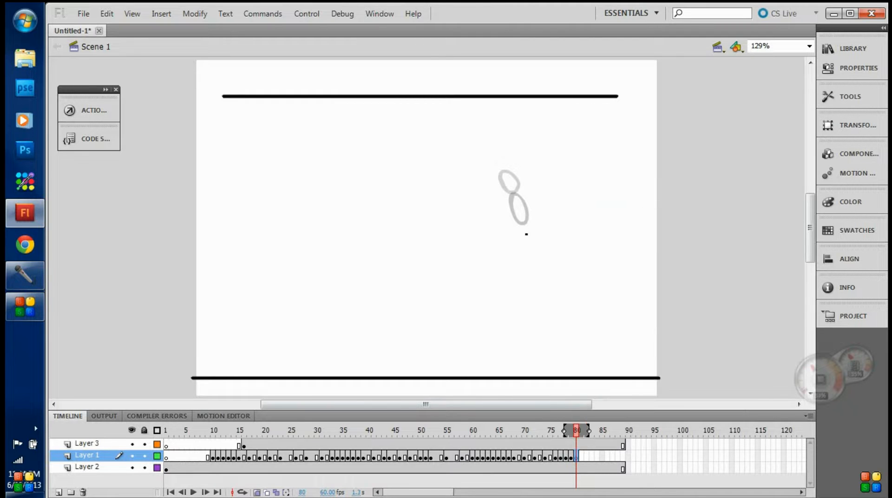
{"action": "mouse_move", "coordinate": [526, 235]}
{"action": "left_mouse_down"}
{"action": "mouse_move", "coordinate": [540, 247]}
{"action": "mouse_move", "coordinate": [522, 230]}
{"action": "left_mouse_up"}
{"action": "key", "text": "ctrl+z"}
{"action": "right_click", "coordinate": [581, 456]}
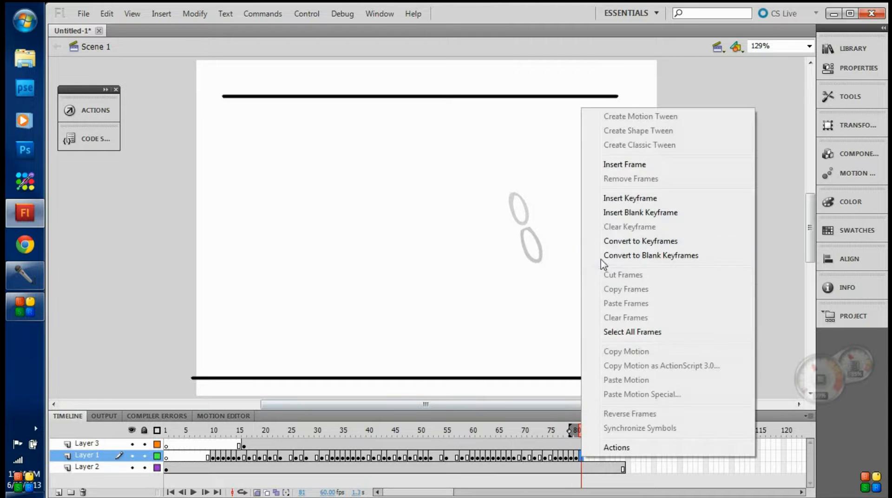
{"action": "left_click", "coordinate": [608, 213]}
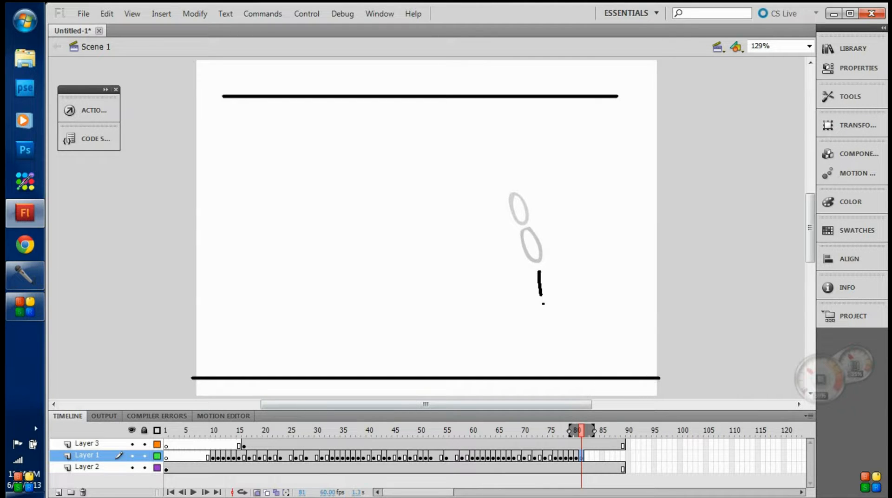
{"action": "mouse_move", "coordinate": [543, 303]}
{"action": "left_mouse_down"}
{"action": "mouse_move", "coordinate": [540, 273]}
{"action": "mouse_move", "coordinate": [550, 305]}
{"action": "mouse_move", "coordinate": [539, 279]}
{"action": "left_mouse_up"}
{"action": "key", "text": "ctrl+z"}
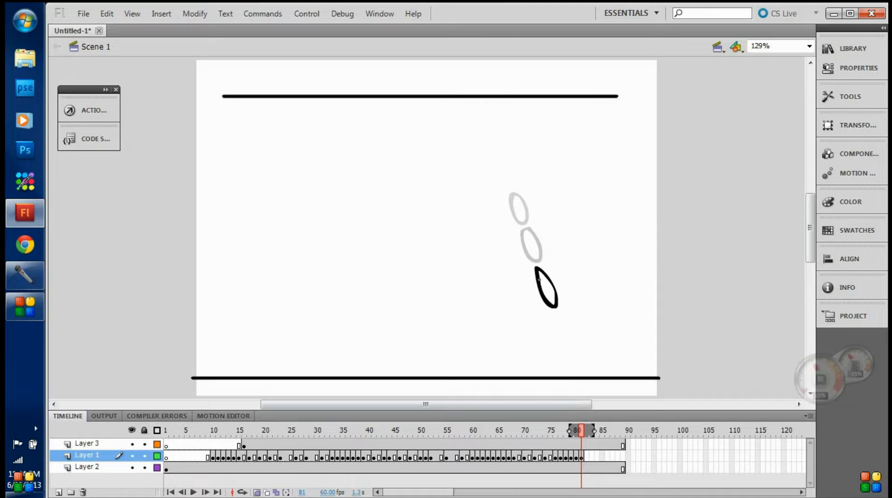
- Insert a blank keyframe at frame 82 on Layer 1, undo the unfinished stroke and draw a long narrow oval just above the ground line
{"action": "right_click", "coordinate": [587, 455]}
{"action": "left_click", "coordinate": [625, 208]}
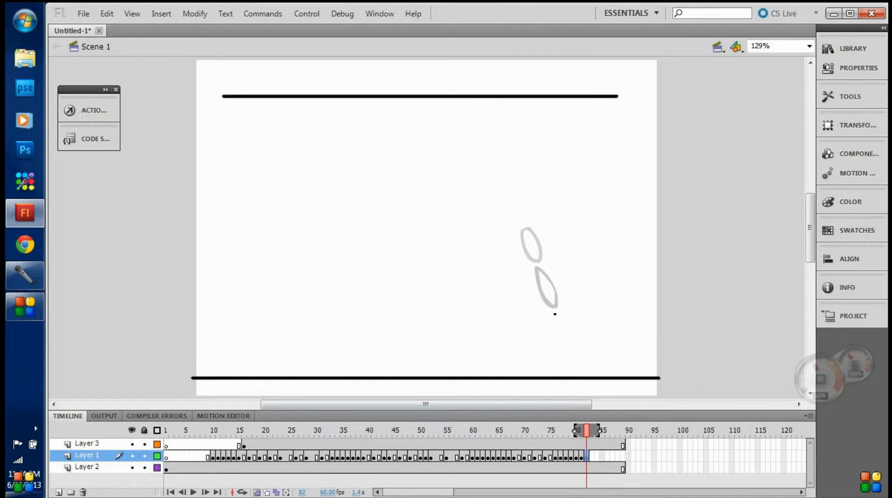
{"action": "right_click", "coordinate": [564, 340]}
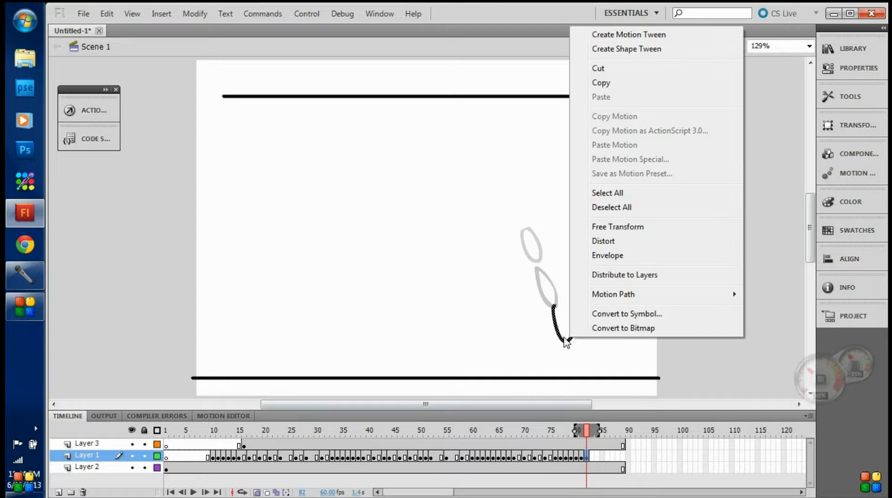
{"action": "left_click", "coordinate": [558, 331]}
{"action": "left_click", "coordinate": [559, 330]}
{"action": "key", "text": "ctrl+z"}
{"action": "key", "text": "ctrl+z"}
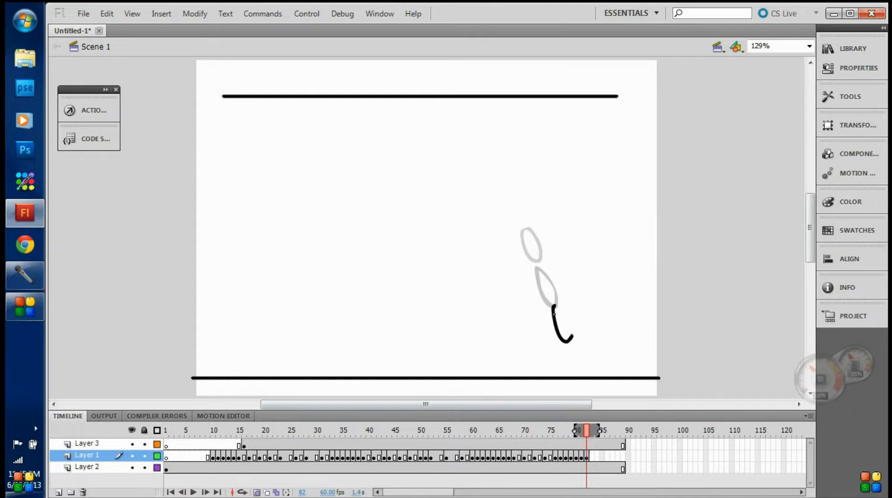
{"action": "key", "text": "ctrl+z"}
{"action": "mouse_move", "coordinate": [554, 305]}
{"action": "left_mouse_down"}
{"action": "mouse_move", "coordinate": [566, 349]}
{"action": "mouse_move", "coordinate": [554, 305]}
{"action": "left_mouse_up"}
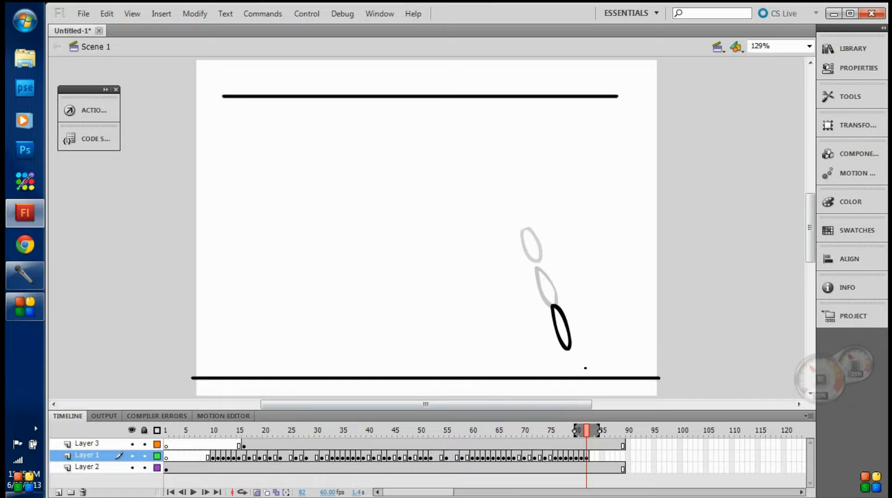
- Insert blank keyframes at frames 83 and 84 on Layer 1 and draw the ball hitting the ground with a tail, then squashing rightward
{"action": "right_click", "coordinate": [593, 460]}
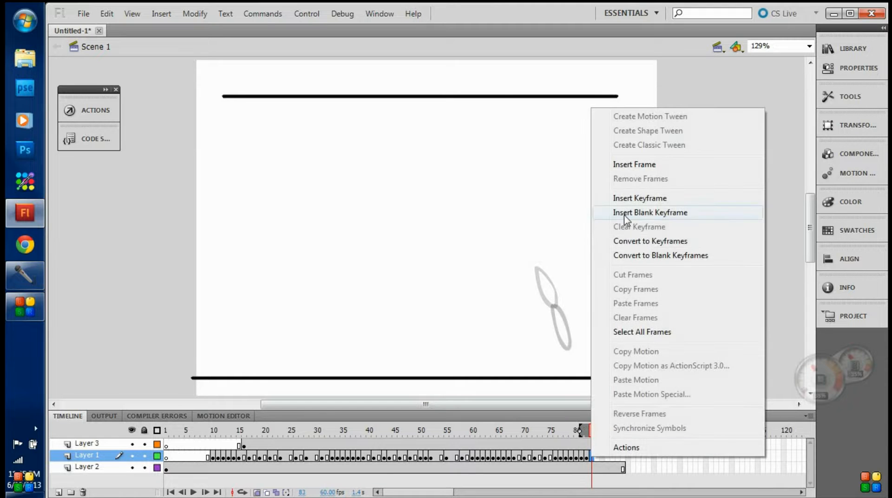
{"action": "left_click", "coordinate": [641, 212]}
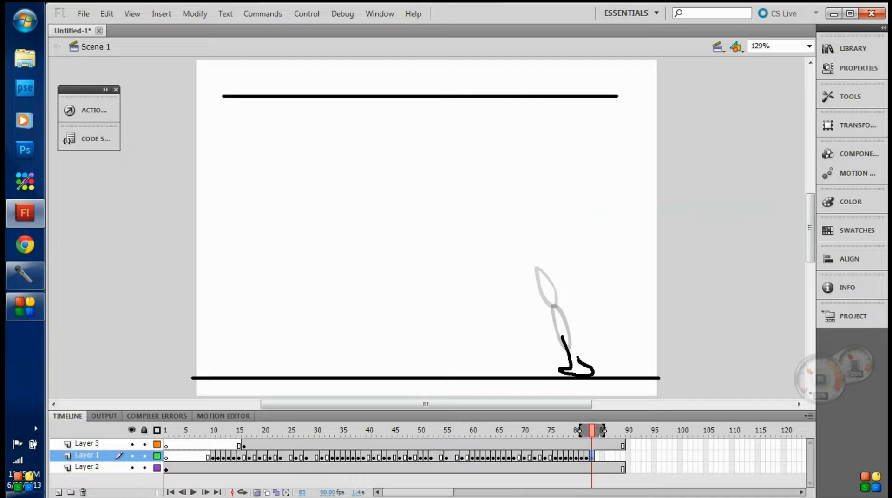
{"action": "left_click_drag", "start_coordinate": [564, 338], "coordinate": [563, 340]}
{"action": "right_click", "coordinate": [564, 342]}
{"action": "right_click", "coordinate": [599, 456]}
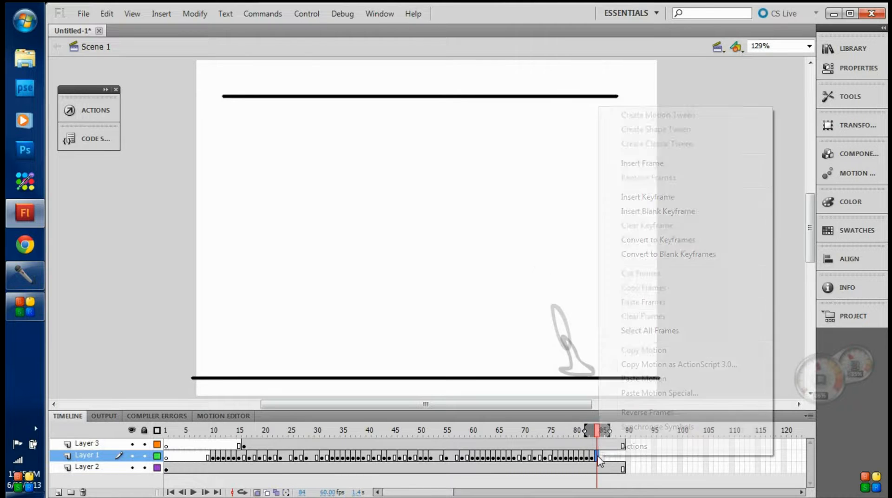
{"action": "left_click", "coordinate": [651, 211]}
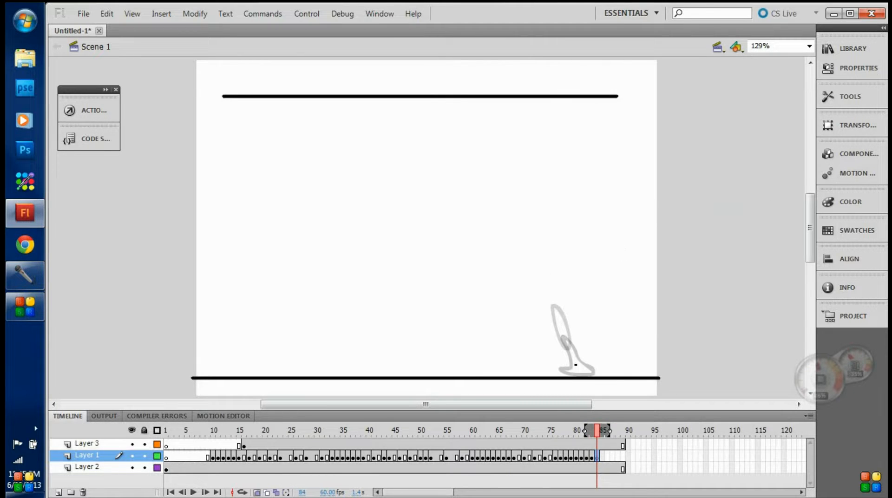
{"action": "mouse_move", "coordinate": [576, 364]}
{"action": "left_mouse_down"}
{"action": "mouse_move", "coordinate": [600, 372]}
{"action": "mouse_move", "coordinate": [593, 360]}
{"action": "left_mouse_up"}
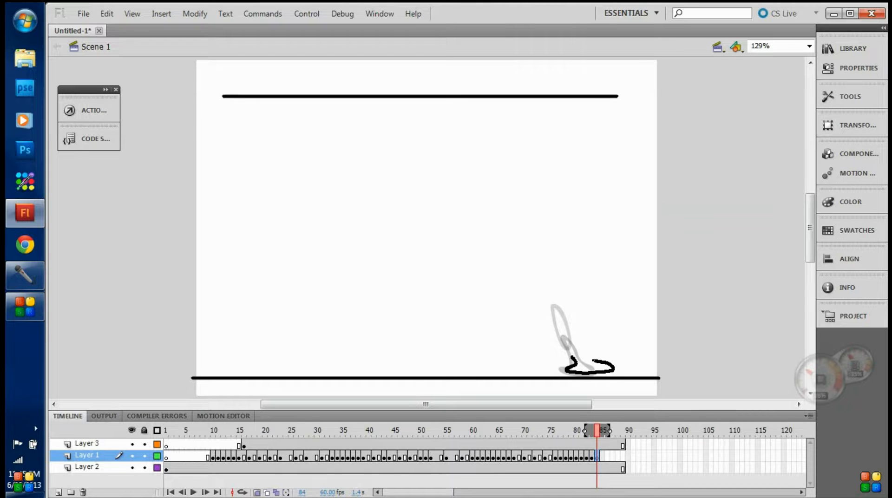
{"action": "right_click", "coordinate": [567, 372]}
- Insert a blank keyframe at frame 85 on Layer 1 and draw the ball fully flattened along the ground line, further right
{"action": "right_click", "coordinate": [602, 456]}
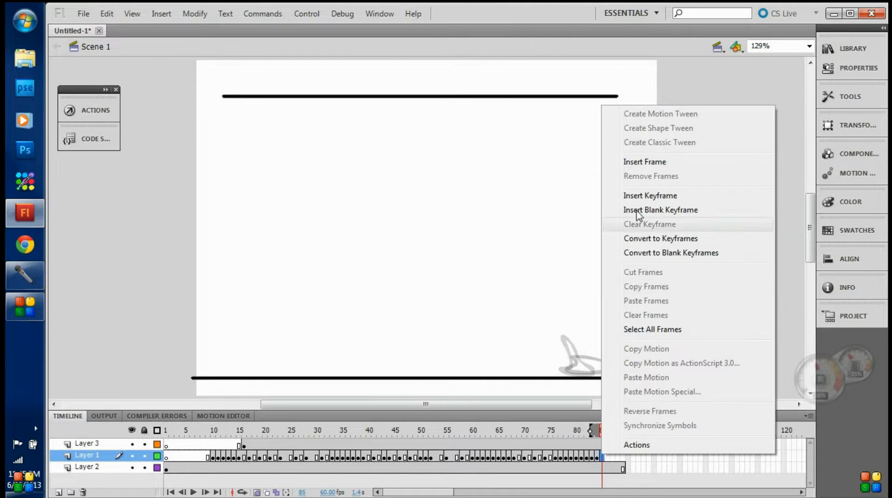
{"action": "left_click", "coordinate": [640, 211]}
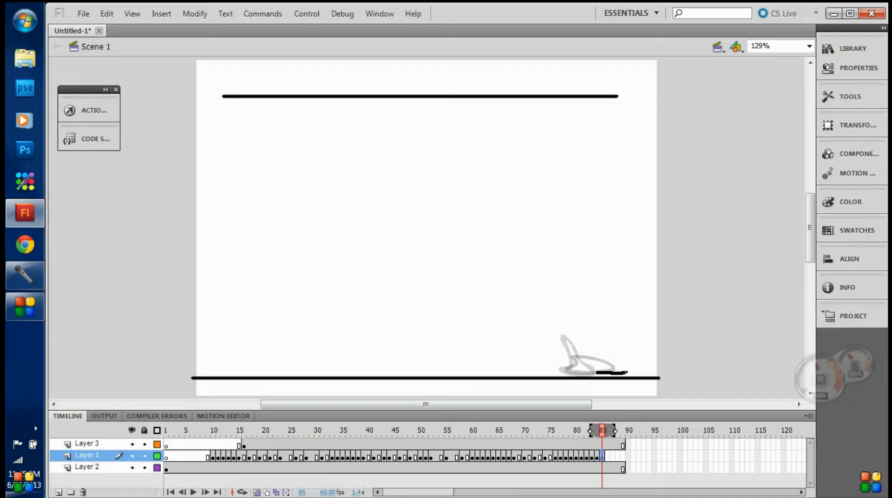
{"action": "mouse_move", "coordinate": [628, 372]}
{"action": "left_mouse_down"}
{"action": "mouse_move", "coordinate": [575, 367]}
{"action": "mouse_move", "coordinate": [603, 372]}
{"action": "left_mouse_up"}
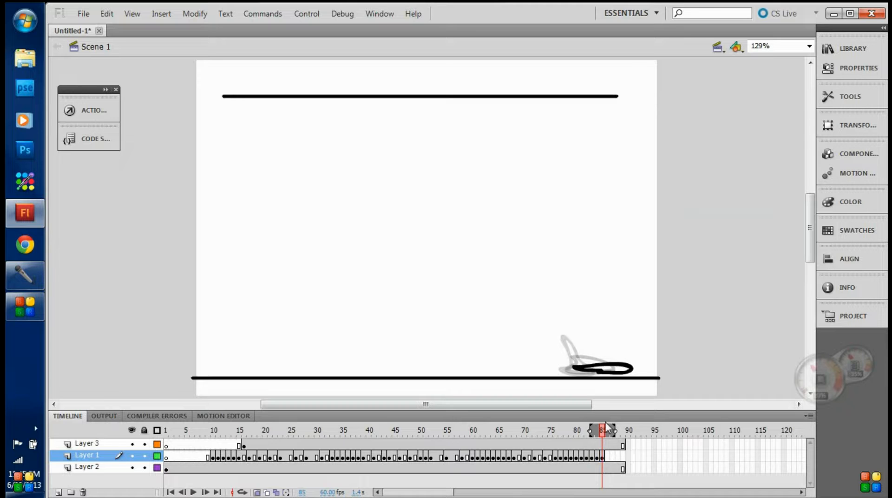
- Insert a blank keyframe at frame 86 on Layer 1 and play back the animation
{"action": "right_click", "coordinate": [607, 456]}
{"action": "left_click", "coordinate": [642, 207]}
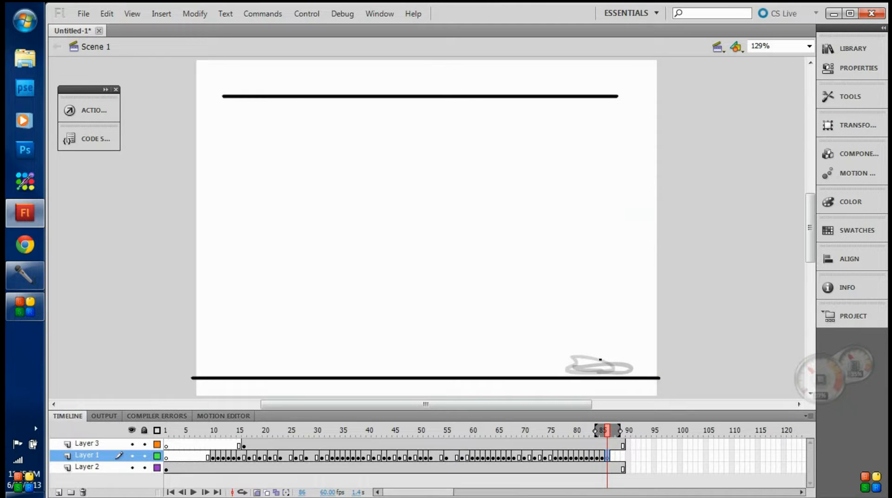
{"action": "key", "text": "Return"}
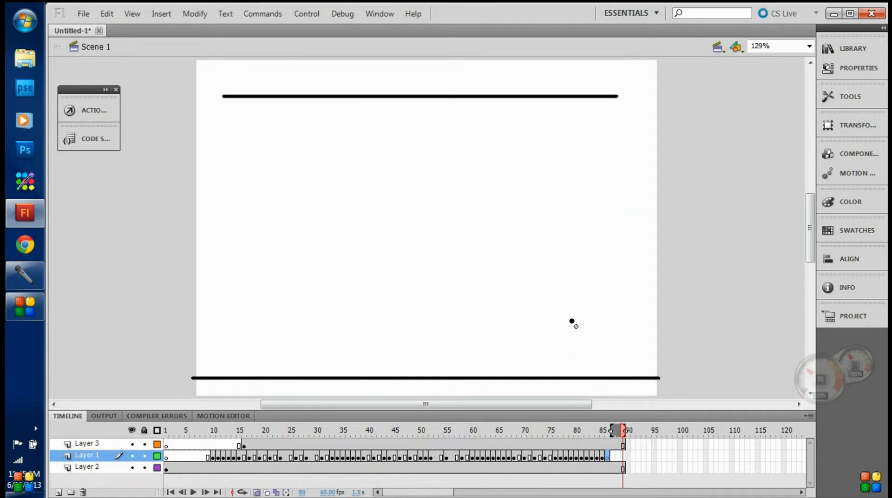
- Shift the falling keyframes on Layer 1 so frame 79 moves to 80 and frames 80 to 86 move to 82 to 88
{"action": "left_click", "coordinate": [573, 457]}
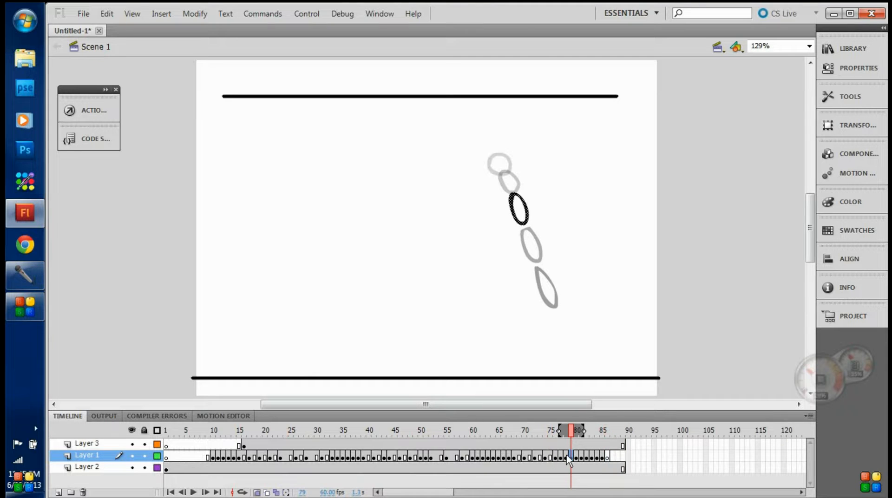
{"action": "left_click", "coordinate": [574, 457]}
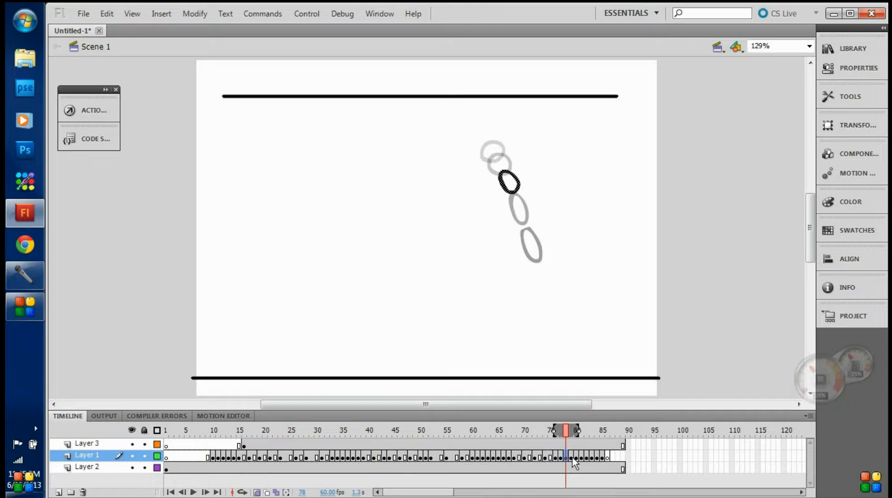
{"action": "left_click", "coordinate": [571, 456]}
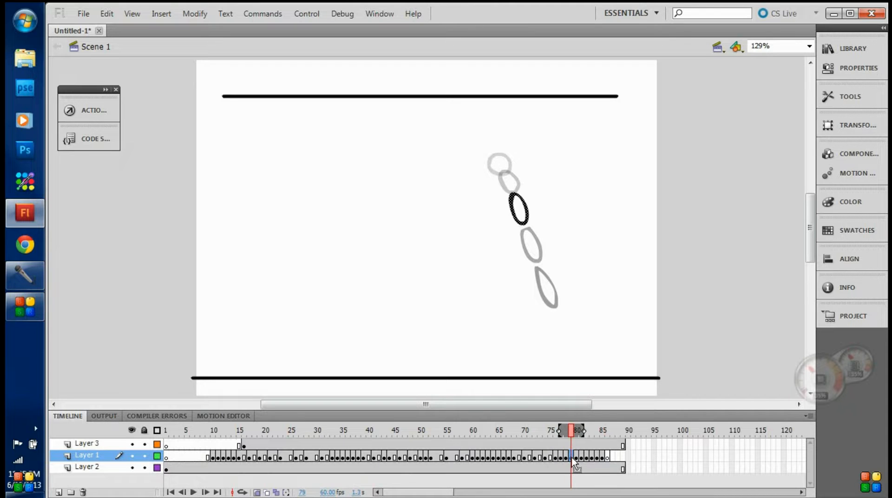
{"action": "left_click_drag", "start_coordinate": [570, 457], "coordinate": [600, 460]}
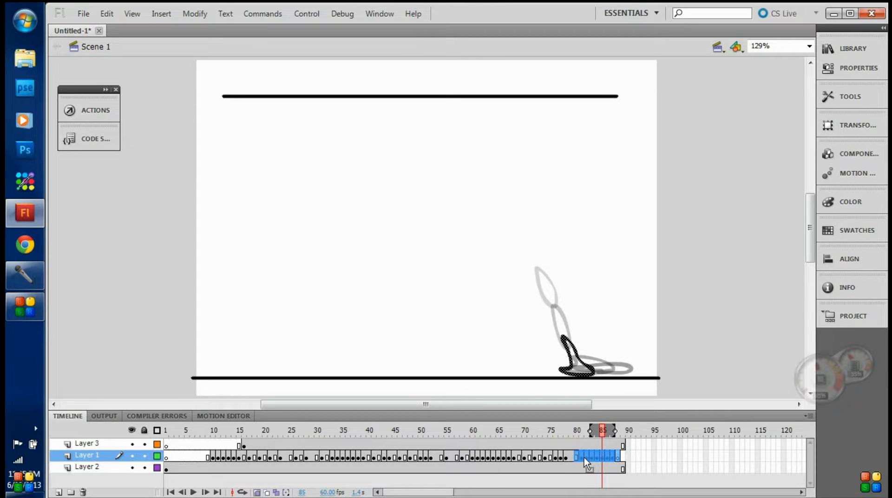
{"action": "key", "text": "ctrl+z"}
{"action": "key", "text": "ctrl+z"}
{"action": "mouse_move", "coordinate": [577, 457]}
{"action": "left_mouse_down"}
{"action": "mouse_move", "coordinate": [612, 457]}
{"action": "mouse_move", "coordinate": [591, 455]}
{"action": "left_mouse_up"}
{"action": "left_click", "coordinate": [586, 468]}
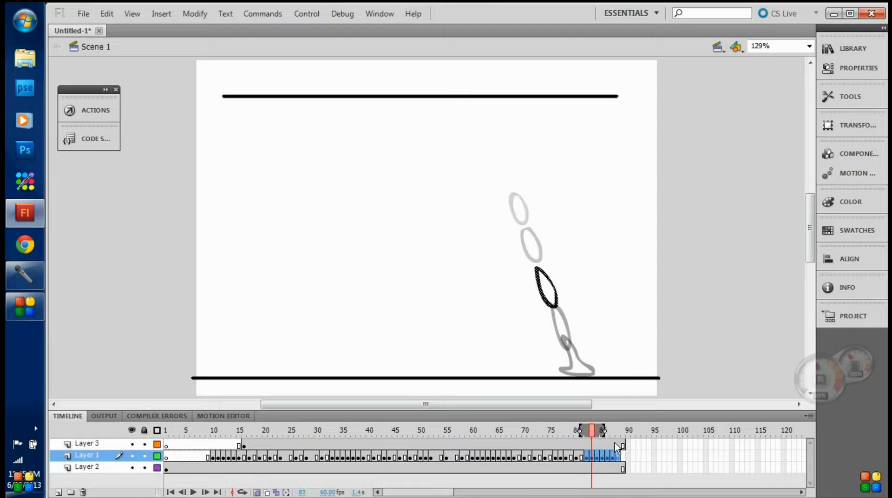
- Play back the animation repeatedly to review the timing of the second fall
{"action": "key", "text": "Return"}
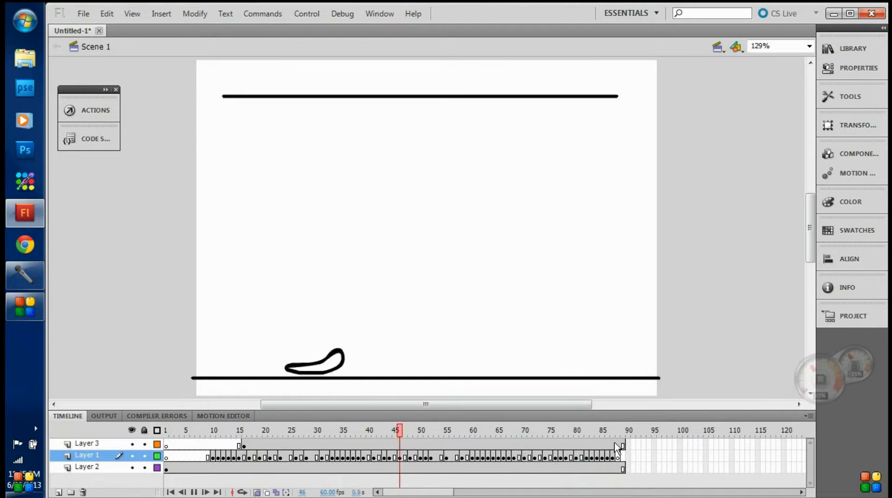
{"action": "key", "text": "Return"}
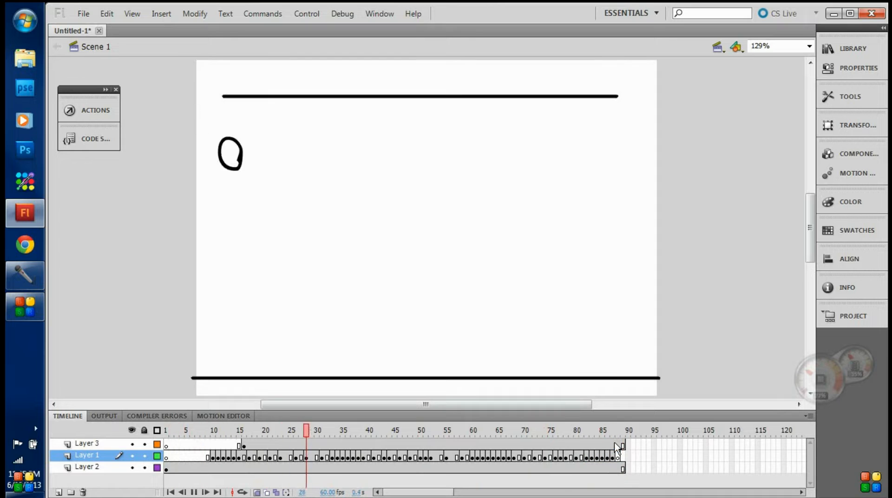
{"action": "key", "text": "Return"}
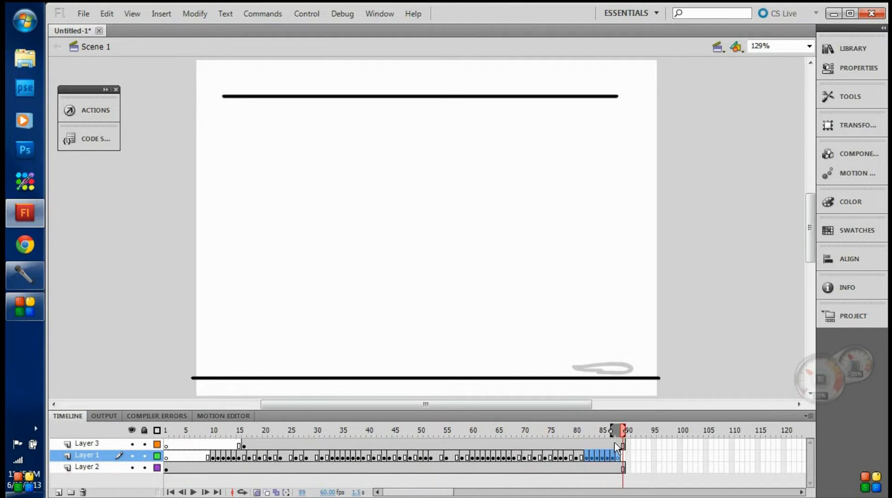
- Move the Layer 1 keyframes from frame 82 one frame later, then draw an in-between tilted oval on a blank keyframe at frame 82
{"action": "left_click", "coordinate": [588, 456]}
{"action": "right_click", "coordinate": [589, 455]}
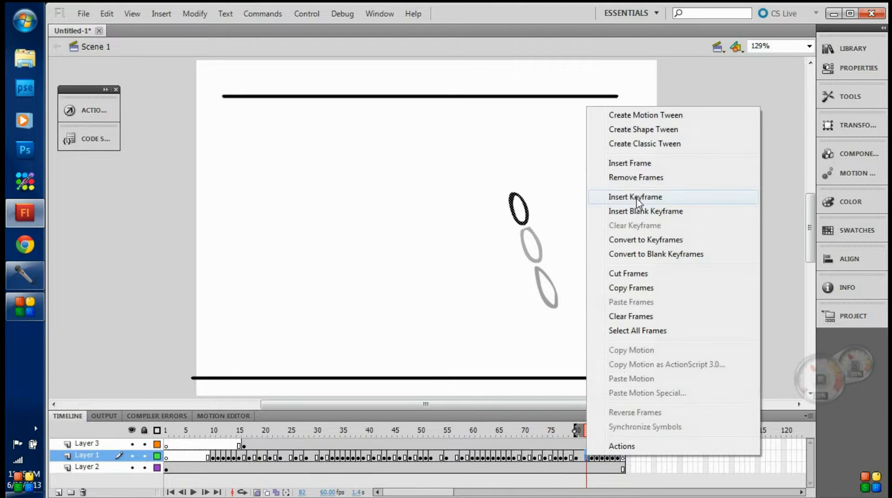
{"action": "left_click", "coordinate": [635, 211]}
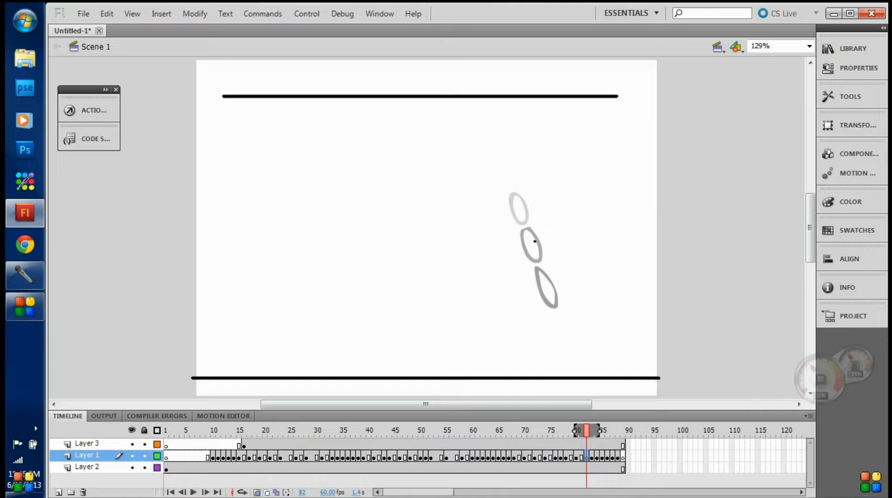
{"action": "left_click", "coordinate": [257, 492]}
{"action": "left_click", "coordinate": [257, 493]}
{"action": "left_click", "coordinate": [581, 457]}
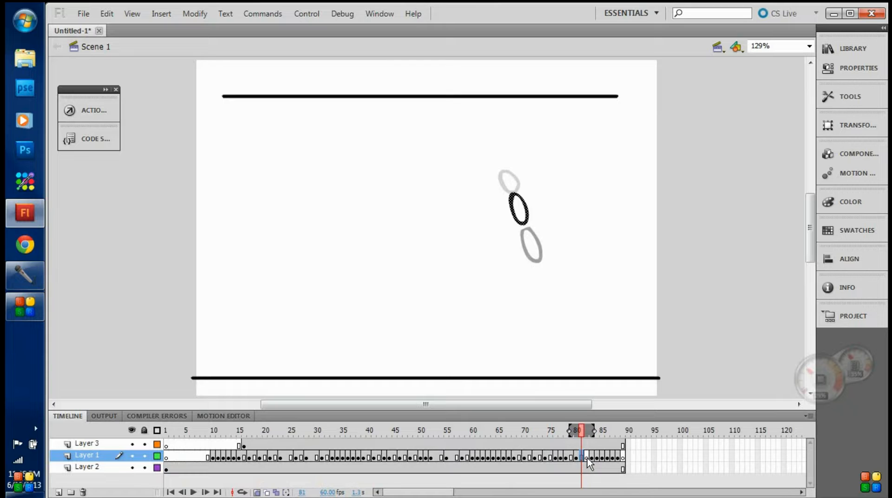
{"action": "left_click", "coordinate": [586, 457]}
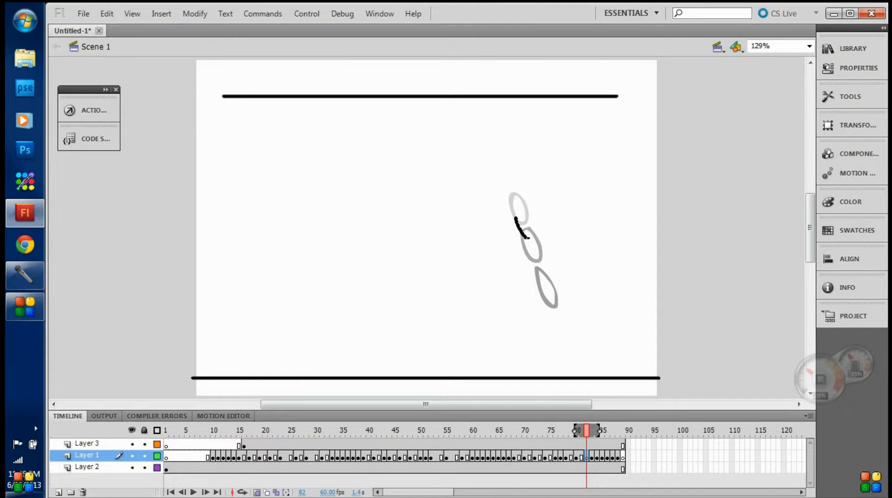
{"action": "left_click_drag", "start_coordinate": [516, 217], "coordinate": [529, 238]}
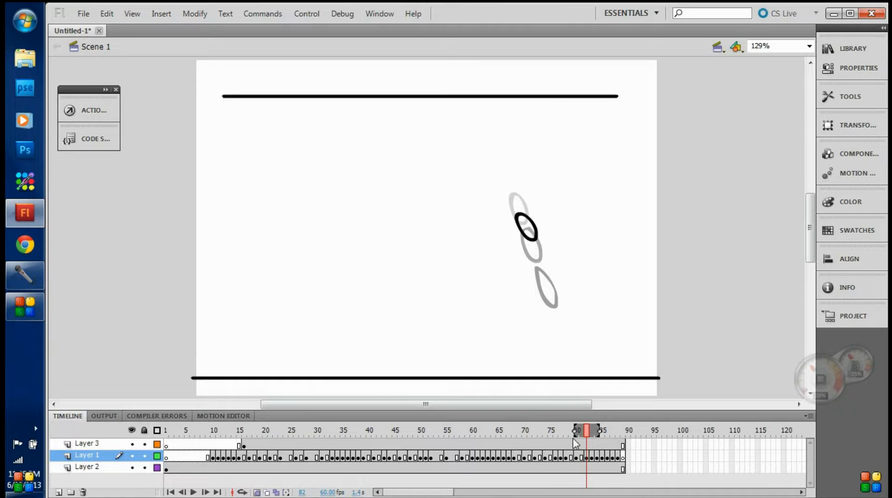
- Move the Layer 1 keyframes from frame 80 one frame later, then draw an in-between oval on a blank keyframe at frame 80 and play back
{"action": "left_click_drag", "start_coordinate": [575, 457], "coordinate": [622, 459]}
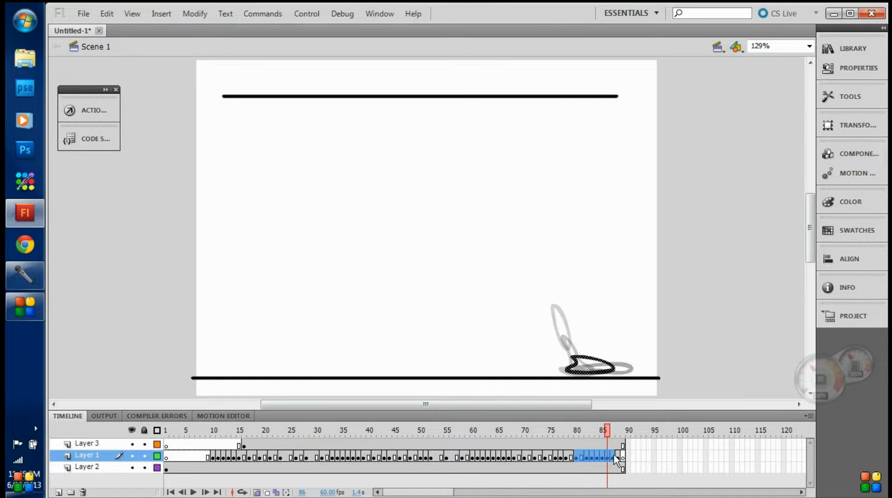
{"action": "right_click", "coordinate": [578, 456]}
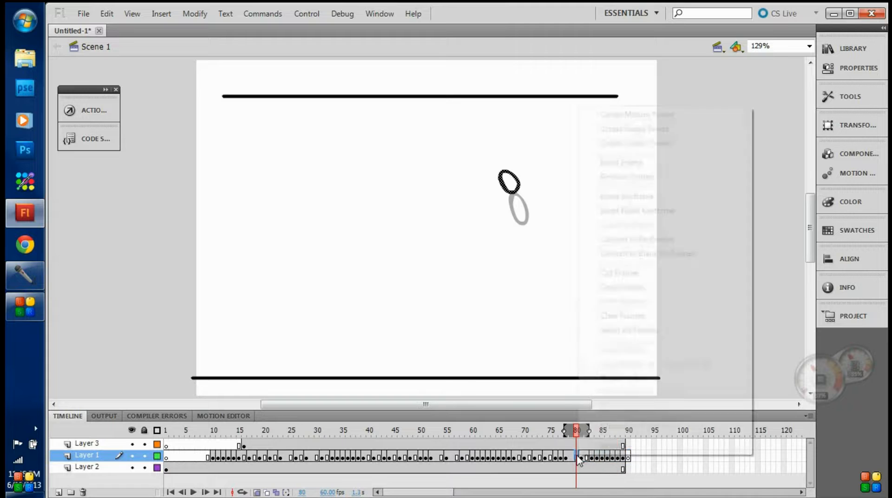
{"action": "left_click", "coordinate": [615, 209]}
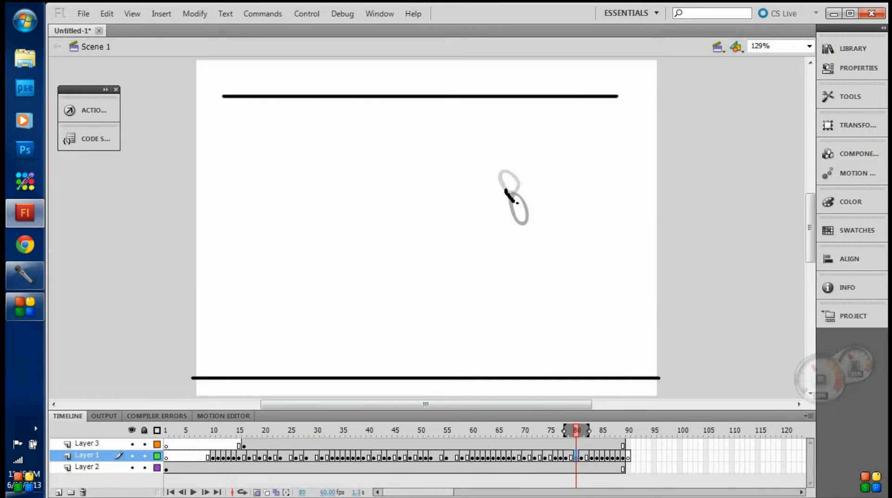
{"action": "mouse_move", "coordinate": [504, 184]}
{"action": "left_mouse_down"}
{"action": "mouse_move", "coordinate": [521, 203]}
{"action": "mouse_move", "coordinate": [520, 188]}
{"action": "mouse_move", "coordinate": [505, 191]}
{"action": "mouse_move", "coordinate": [521, 205]}
{"action": "mouse_move", "coordinate": [507, 188]}
{"action": "left_mouse_up"}
{"action": "key", "text": "ctrl+z"}
{"action": "key", "text": "ctrl+z"}
{"action": "key", "text": "Return"}
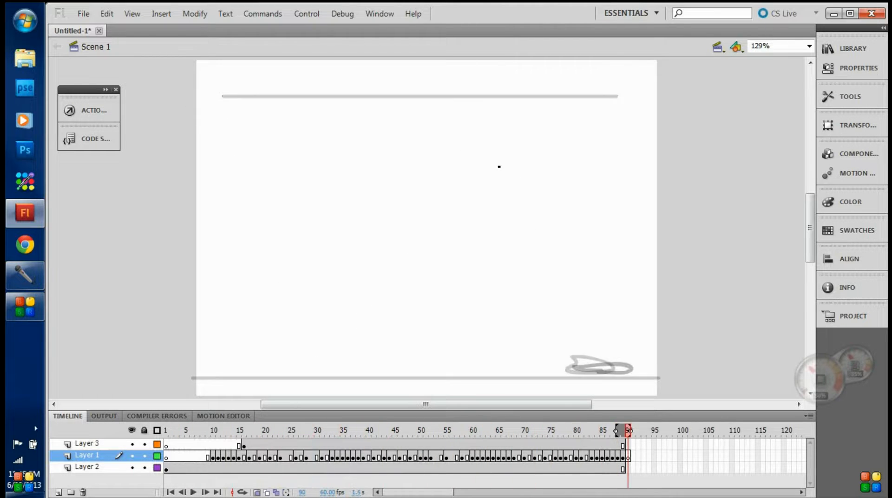
- Shift the later falling and squash keyframes on Layer 1 two frames later so the closing blank keyframe lands on frame 92
{"action": "left_click_drag", "start_coordinate": [565, 458], "coordinate": [628, 457]}
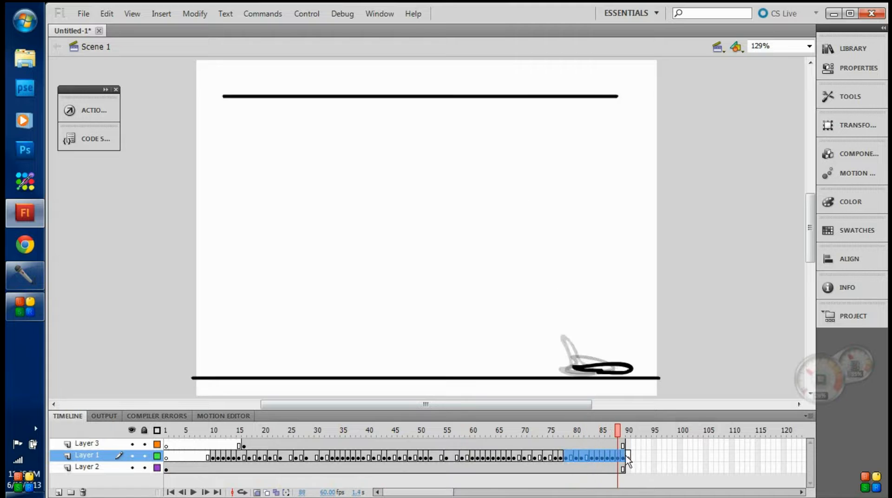
{"action": "left_click", "coordinate": [587, 467]}
{"action": "left_click_drag", "start_coordinate": [588, 458], "coordinate": [624, 456]}
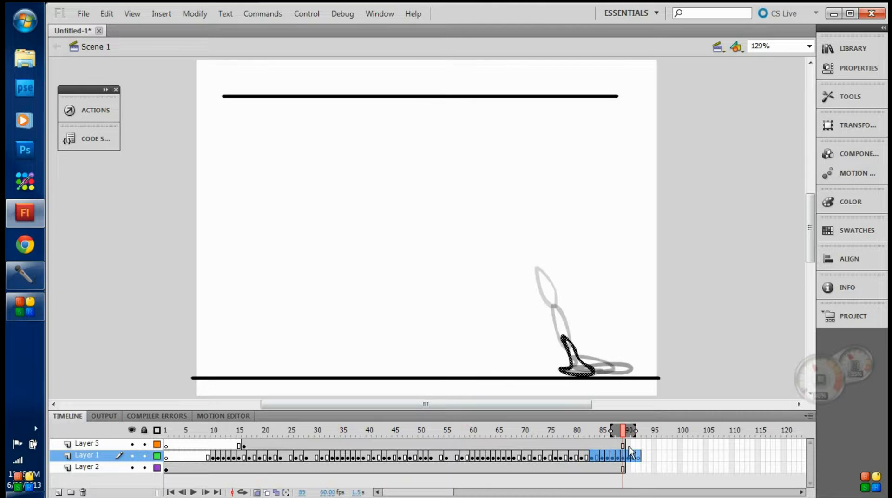
- Extend the guide line on Layer 3 and the ground line on Layer 2 to frame 92, and play back the animation
{"action": "right_click", "coordinate": [637, 446]}
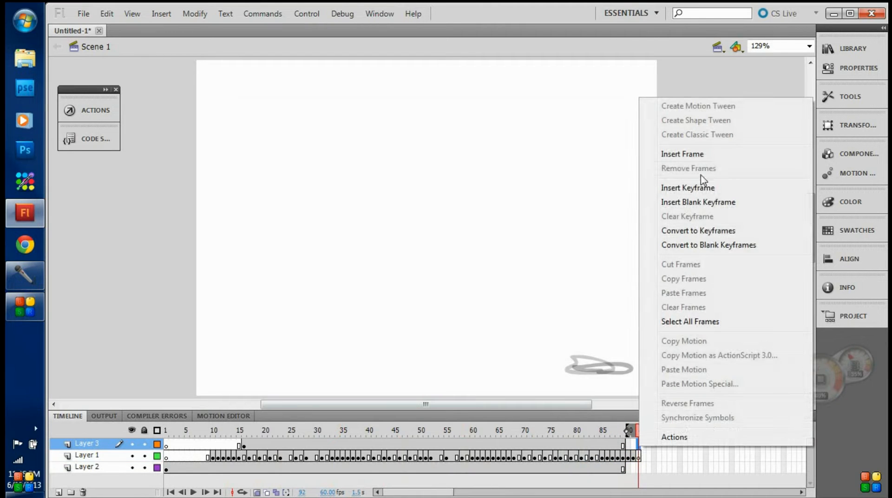
{"action": "left_click", "coordinate": [683, 154]}
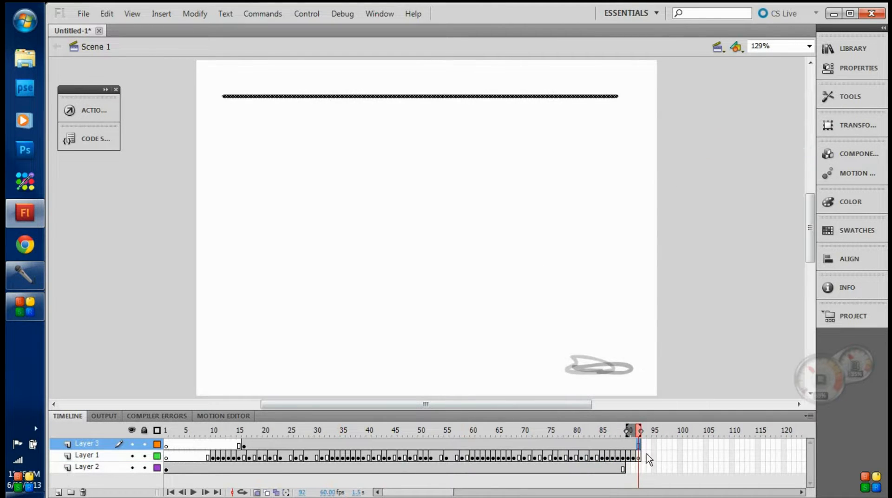
{"action": "right_click", "coordinate": [639, 468]}
{"action": "left_click", "coordinate": [678, 177]}
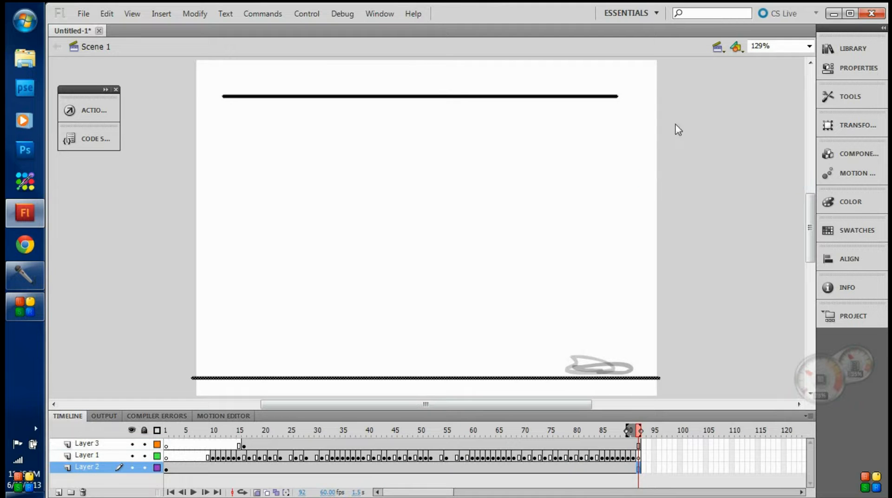
{"action": "key", "text": "Return"}
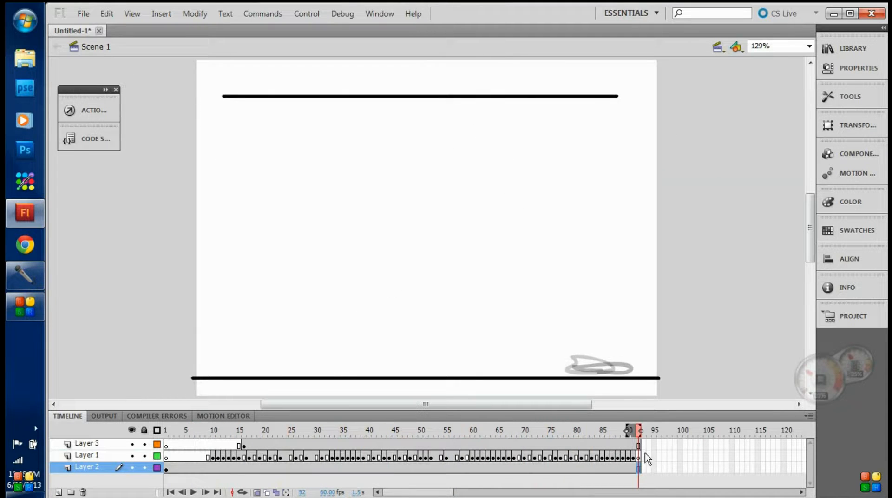
- Extend the guide line on Layer 3 and the ground line on Layer 2 to frame 95
{"action": "right_click", "coordinate": [655, 444]}
{"action": "left_click", "coordinate": [689, 151]}
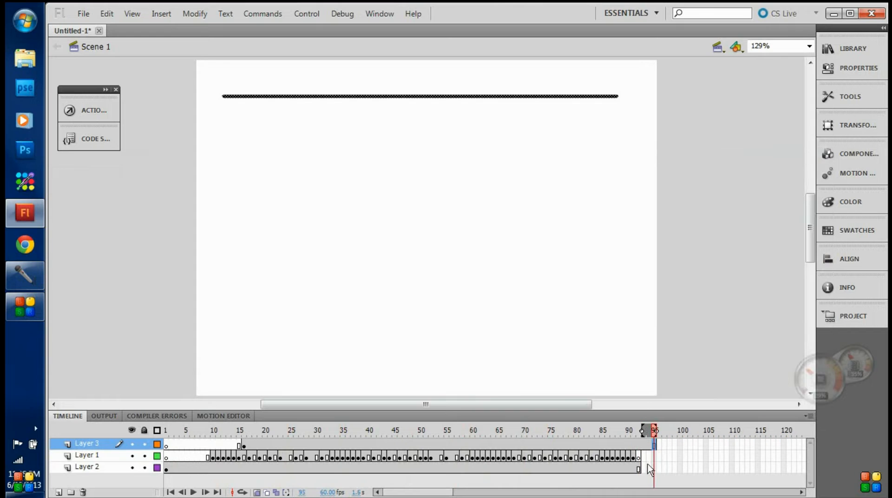
{"action": "right_click", "coordinate": [655, 467]}
{"action": "left_click", "coordinate": [696, 176]}
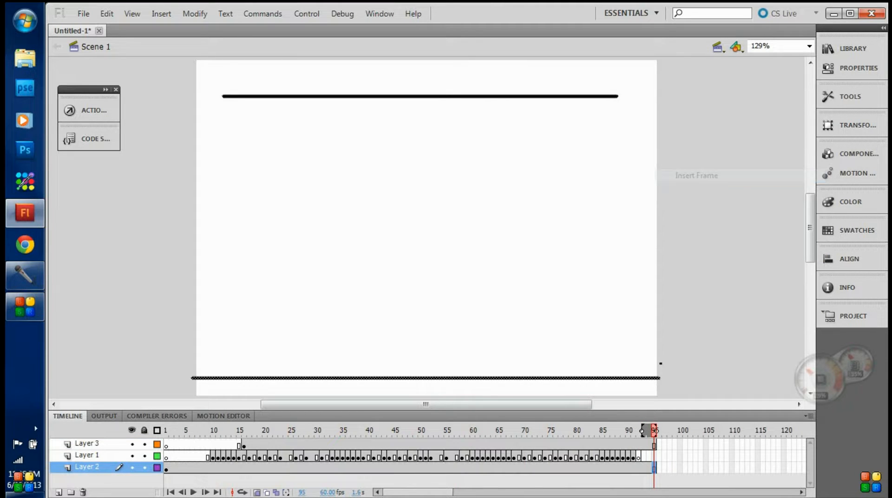
- Draw the flattened ball with its front end lifting at frame 92 on Layer 1, and again with a higher front on a blank keyframe at frame 94
{"action": "left_click", "coordinate": [639, 455]}
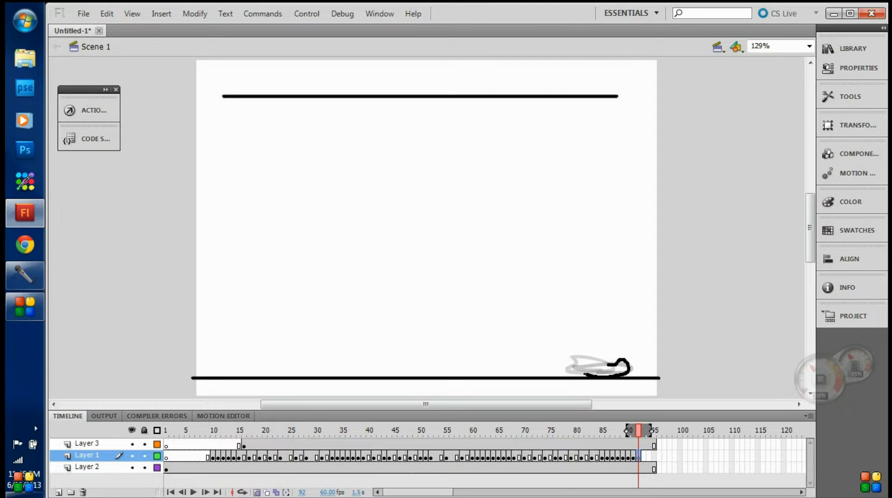
{"action": "right_click", "coordinate": [648, 456]}
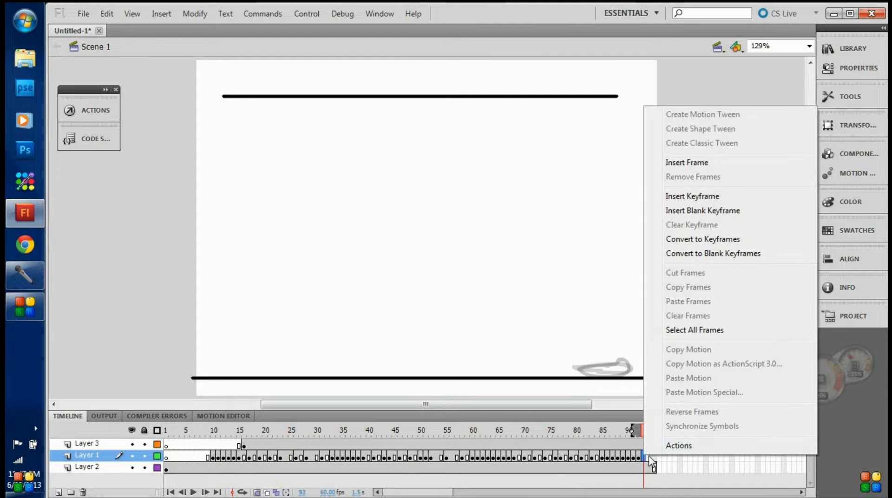
{"action": "left_click", "coordinate": [697, 213]}
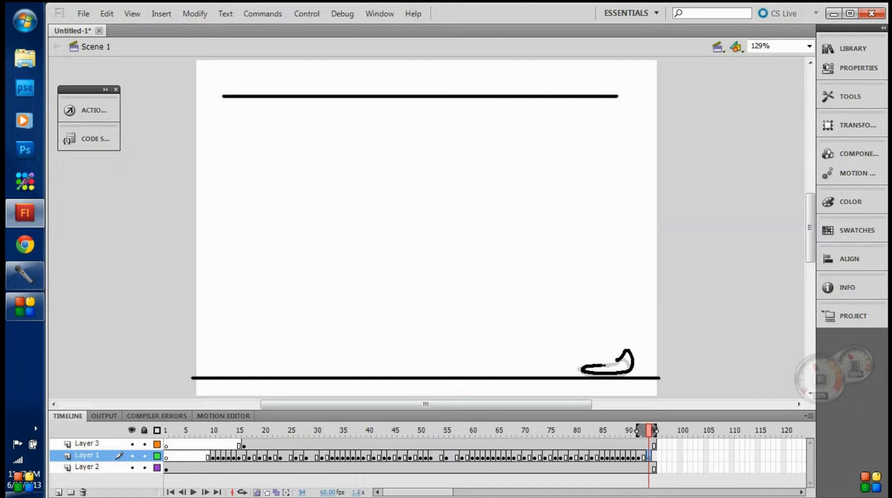
{"action": "left_click_drag", "start_coordinate": [604, 365], "coordinate": [620, 361]}
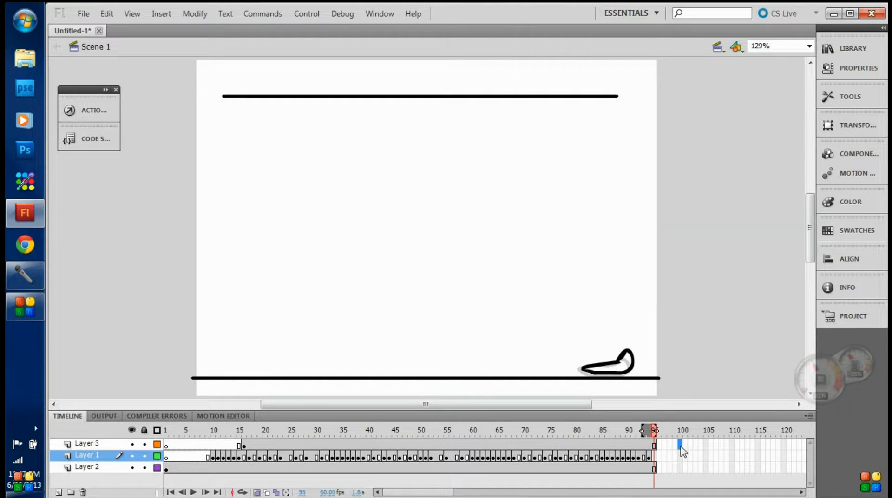
- Extend the guide line on Layer 3 and the ground line on Layer 2 to frame 100
{"action": "right_click", "coordinate": [679, 445]}
{"action": "left_click", "coordinate": [718, 154]}
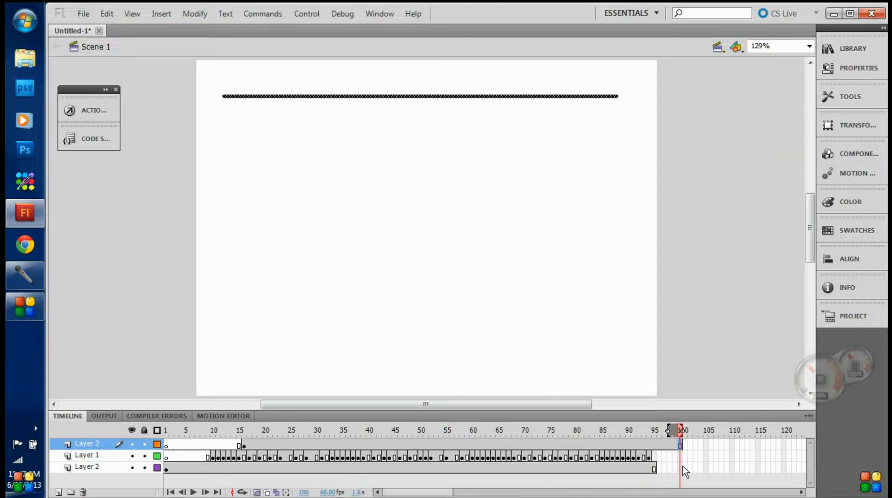
{"action": "right_click", "coordinate": [681, 468]}
{"action": "left_click", "coordinate": [725, 177]}
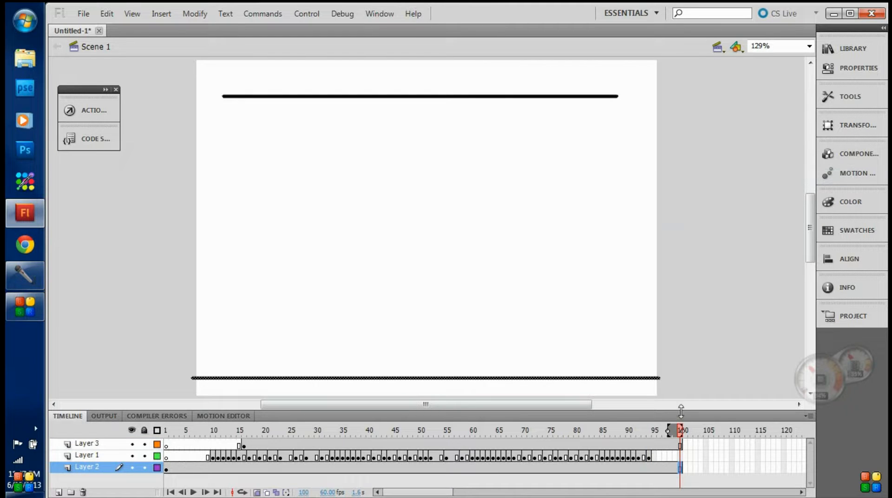
- Insert a blank keyframe at frame 95 on Layer 1 and draw the squashed ball further forward with a raised front end
{"action": "right_click", "coordinate": [653, 457]}
{"action": "left_click", "coordinate": [714, 212]}
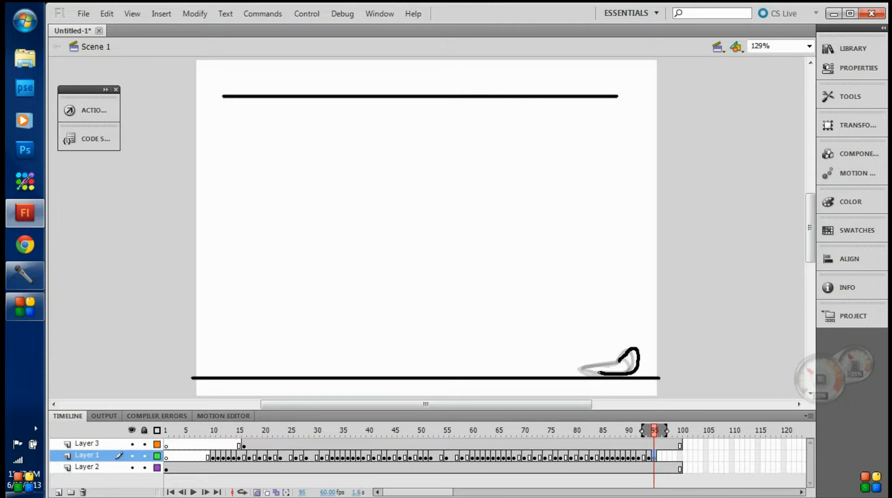
{"action": "left_click_drag", "start_coordinate": [608, 365], "coordinate": [621, 364]}
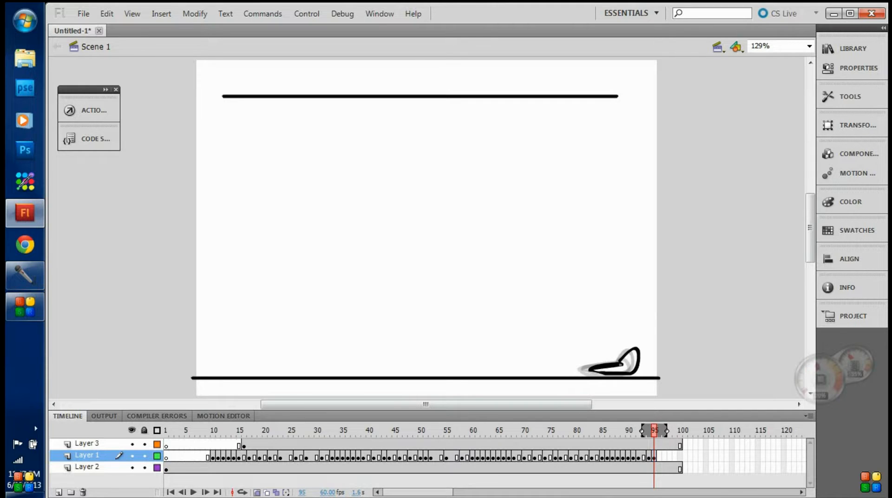
- Insert a blank keyframe at frame 96 on Layer 1 and draw the ball stretching upward from the ground, undoing the first version and redrawing it narrower
{"action": "right_click", "coordinate": [659, 459]}
{"action": "left_click", "coordinate": [690, 207]}
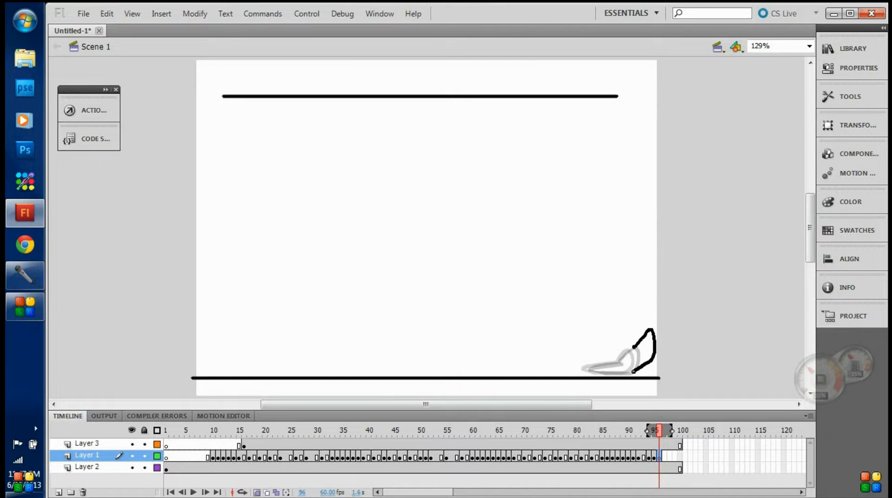
{"action": "left_click_drag", "start_coordinate": [620, 366], "coordinate": [633, 347]}
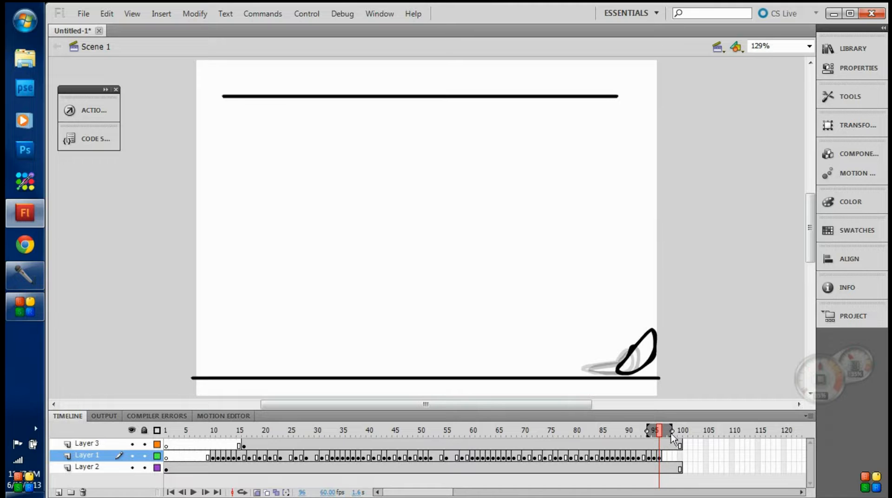
{"action": "key", "text": "ctrl+z"}
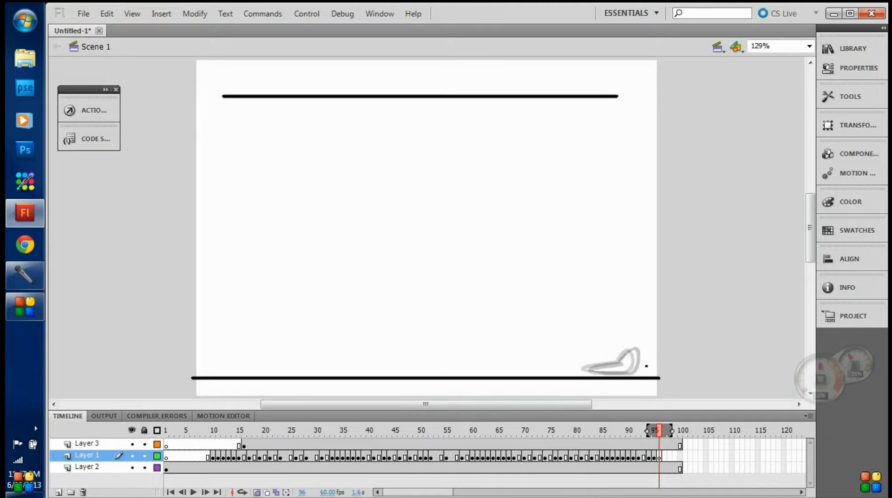
{"action": "mouse_move", "coordinate": [640, 336]}
{"action": "left_mouse_down"}
{"action": "mouse_move", "coordinate": [636, 372]}
{"action": "mouse_move", "coordinate": [614, 367]}
{"action": "mouse_move", "coordinate": [639, 340]}
{"action": "left_mouse_up"}
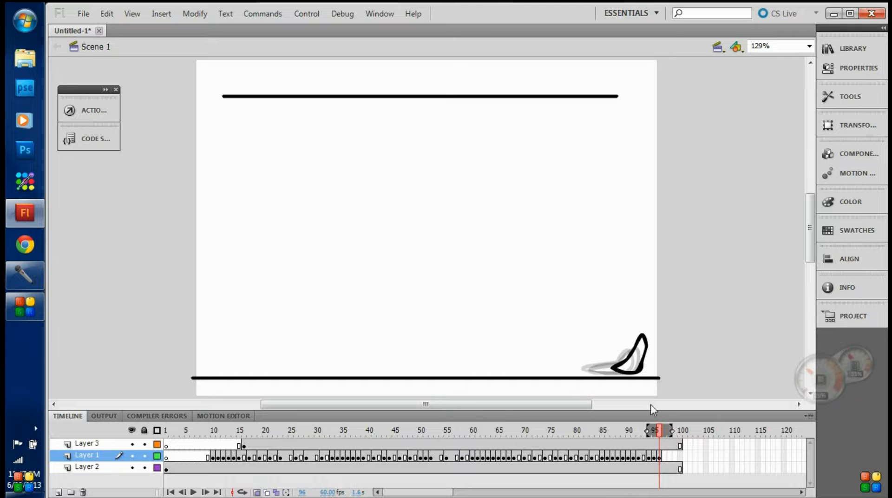
- Draw the ball leaving the ground as a tilted oval at frame 98 and crossing the stage's right edge at frame 100, on blank Layer 1 keyframes
{"action": "right_click", "coordinate": [670, 457]}
{"action": "left_click", "coordinate": [708, 212]}
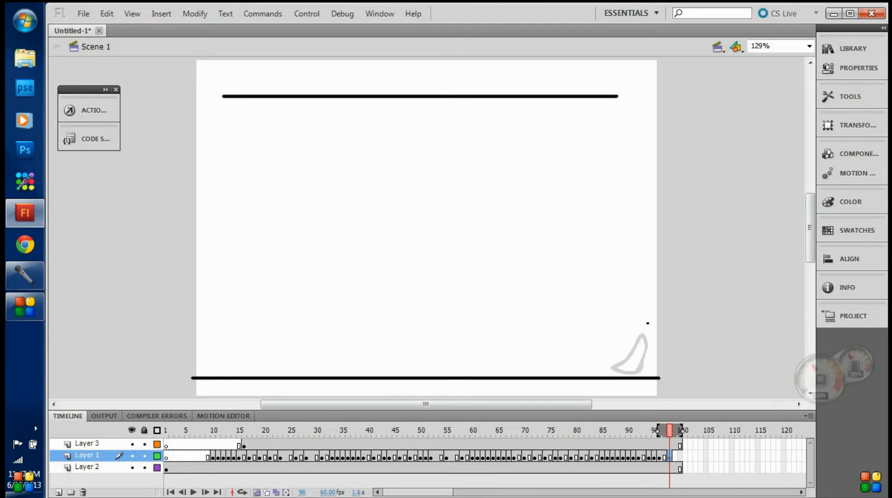
{"action": "mouse_move", "coordinate": [657, 324]}
{"action": "left_mouse_down"}
{"action": "mouse_move", "coordinate": [651, 344]}
{"action": "mouse_move", "coordinate": [642, 326]}
{"action": "left_mouse_up"}
{"action": "right_click", "coordinate": [681, 459]}
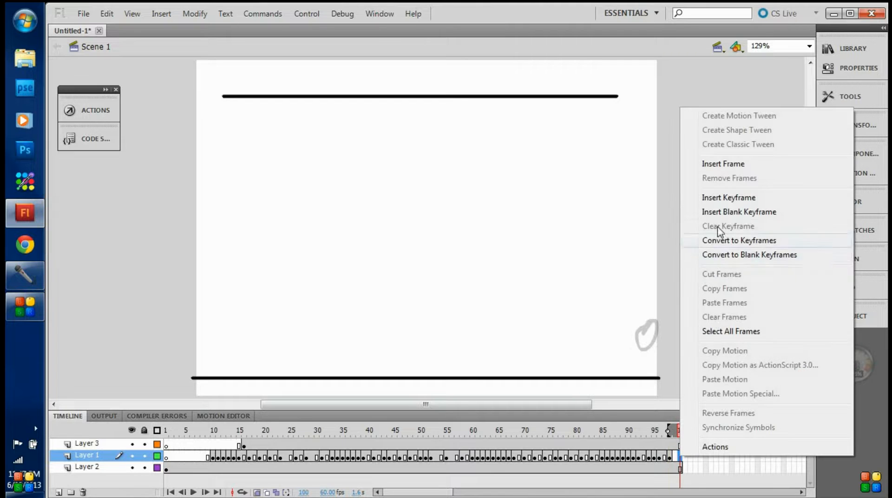
{"action": "left_click", "coordinate": [734, 212]}
{"action": "left_click_drag", "start_coordinate": [657, 323], "coordinate": [666, 318]}
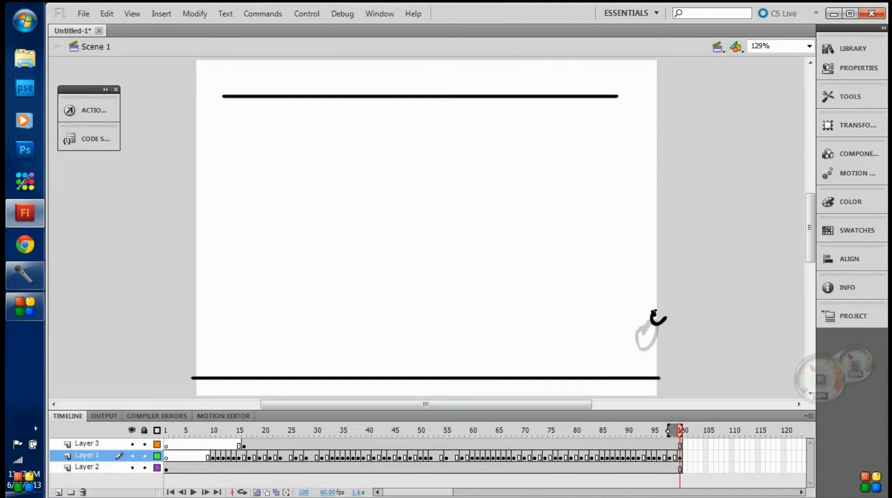
- Undo the blank keyframe inserted at frame 102 on Layer 3 and extend all three layers to frame 102 instead
{"action": "right_click", "coordinate": [691, 444]}
{"action": "left_click", "coordinate": [731, 199]}
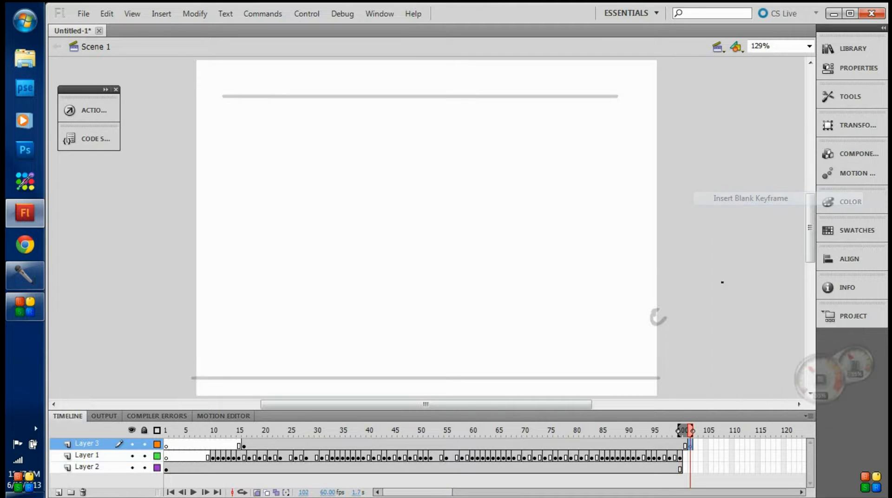
{"action": "left_click_drag", "start_coordinate": [692, 445], "coordinate": [692, 468]}
{"action": "right_click", "coordinate": [692, 459]}
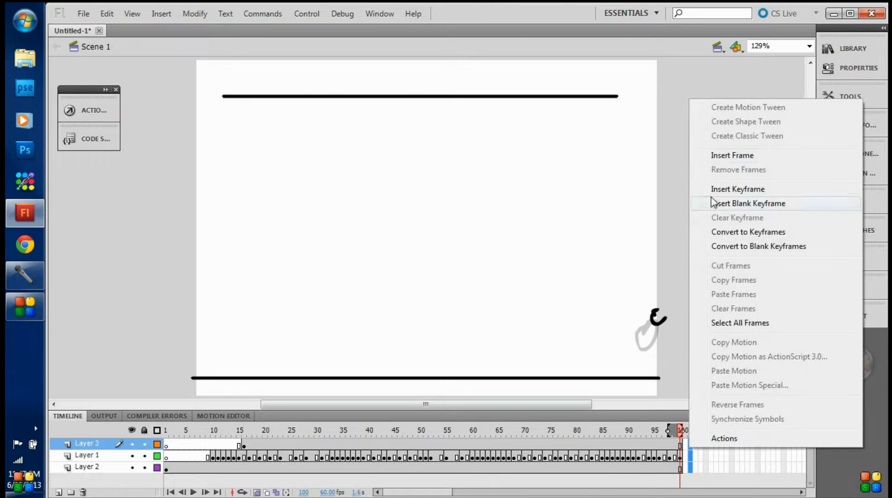
{"action": "left_click", "coordinate": [725, 155]}
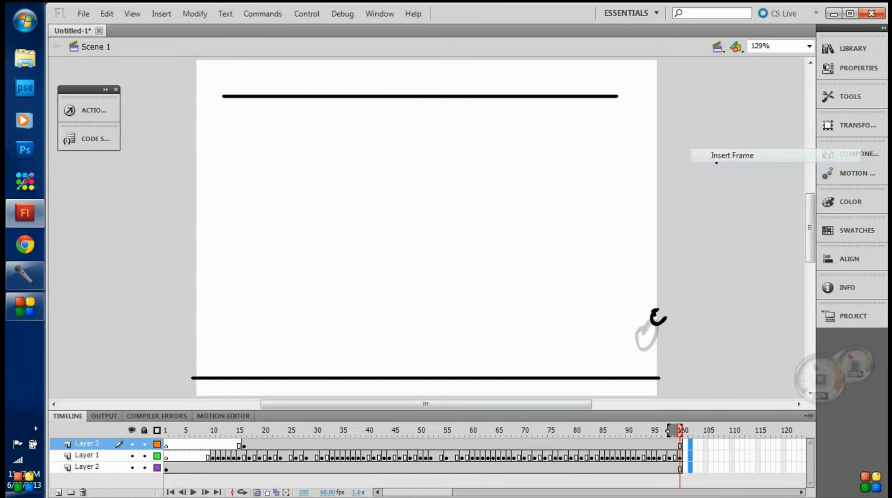
- Insert blank keyframes at frame 103 on all three layers and extend the layers to frame 110
{"action": "left_click", "coordinate": [695, 445]}
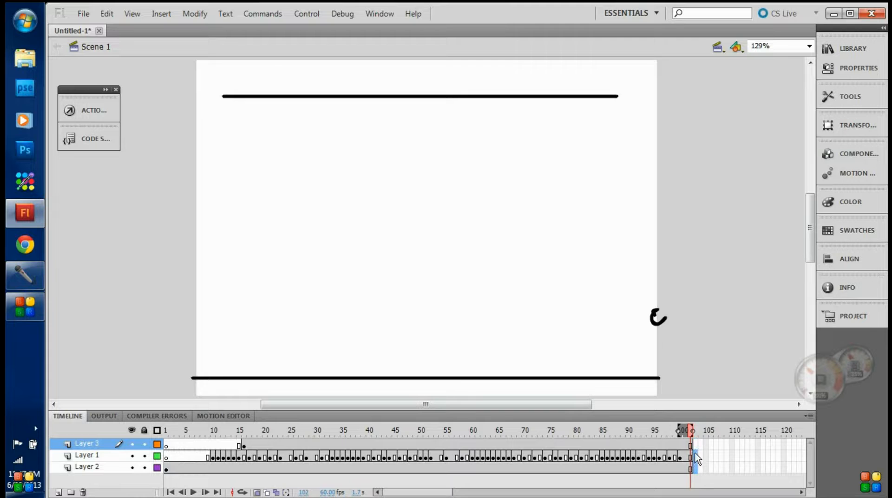
{"action": "right_click", "coordinate": [697, 458]}
{"action": "left_click", "coordinate": [729, 205]}
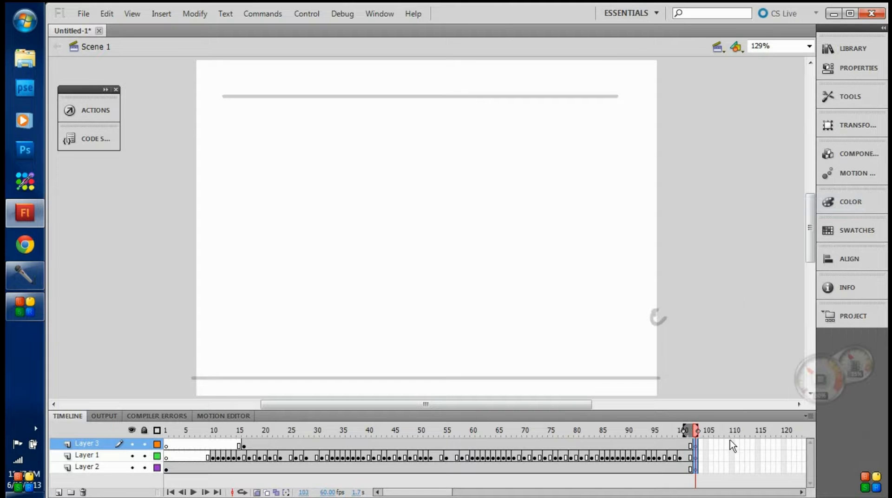
{"action": "left_click_drag", "start_coordinate": [732, 445], "coordinate": [731, 467]}
{"action": "right_click", "coordinate": [731, 466]}
{"action": "left_click", "coordinate": [759, 166]}
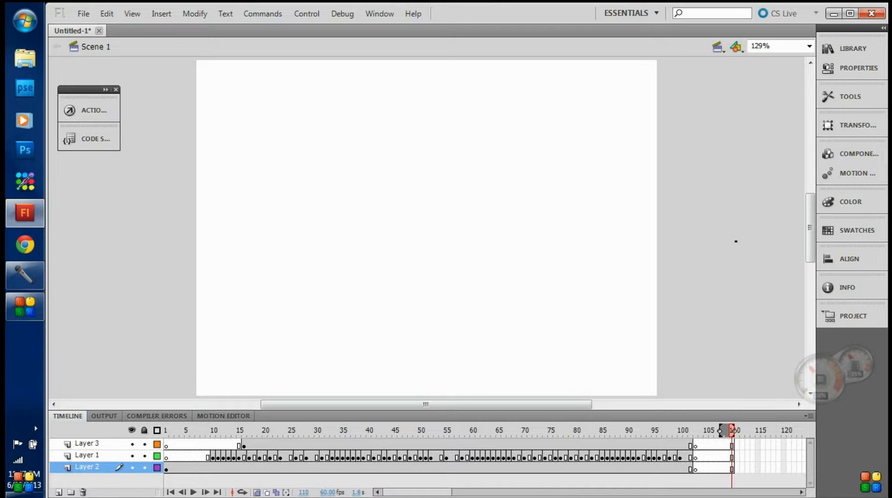
- Play back the full animation on the timeline and test the movie in its own preview window
{"action": "key", "text": "Return"}
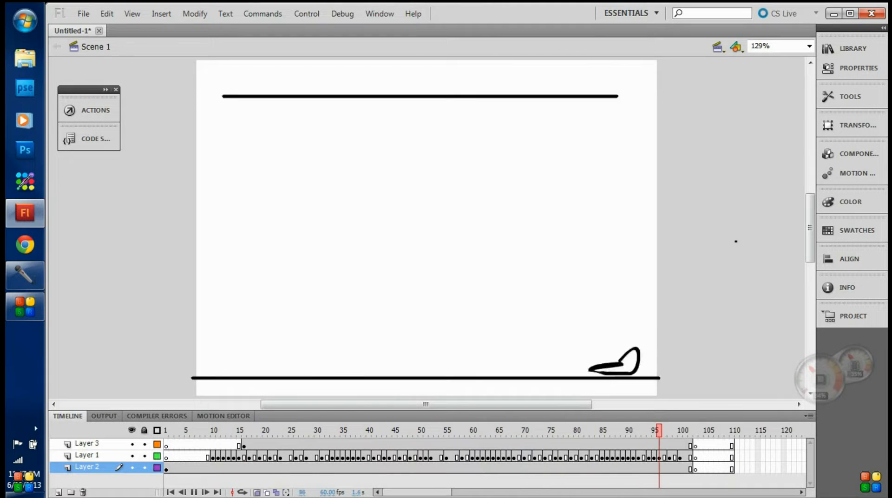
{"action": "key", "text": "ctrl+Return"}
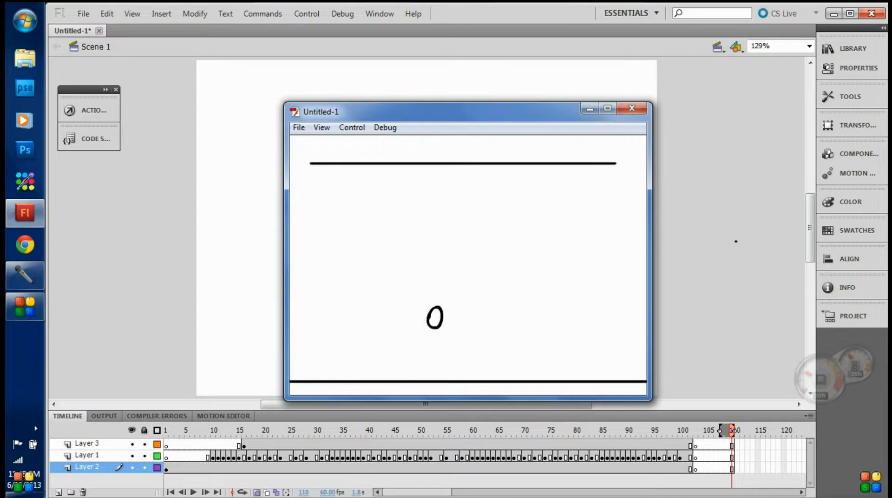
- Close the movie preview and save the animation to the Desktop as a Flash CS5.5 document named "all"
{"action": "left_click", "coordinate": [638, 109]}
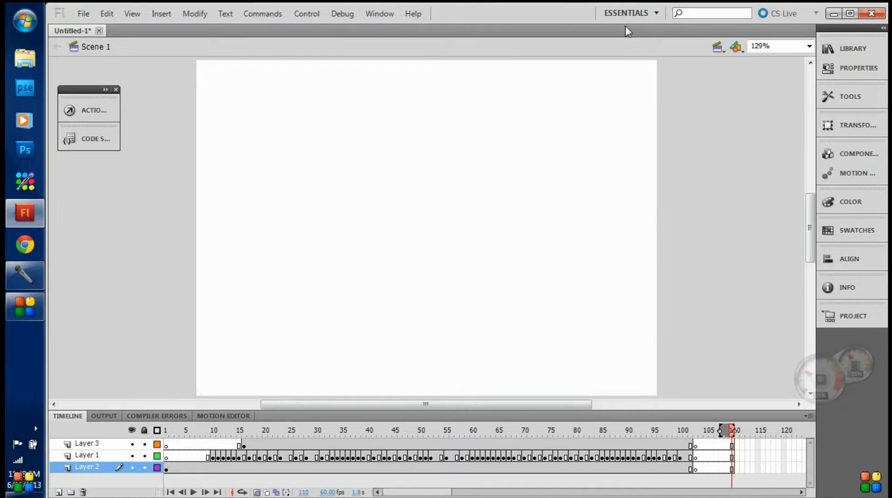
{"action": "left_click_drag", "start_coordinate": [572, 13], "coordinate": [570, 16]}
{"action": "key", "text": "ctrl+s"}
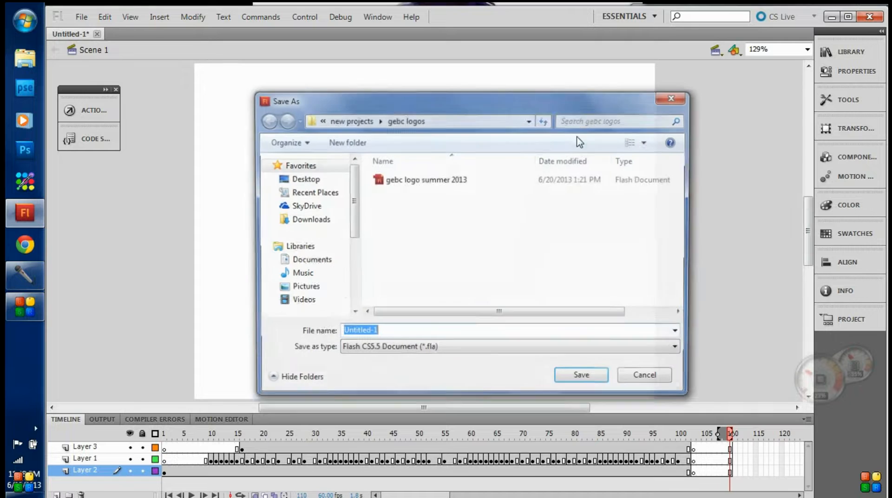
{"action": "left_click", "coordinate": [322, 180]}
{"action": "double_click", "coordinate": [397, 333]}
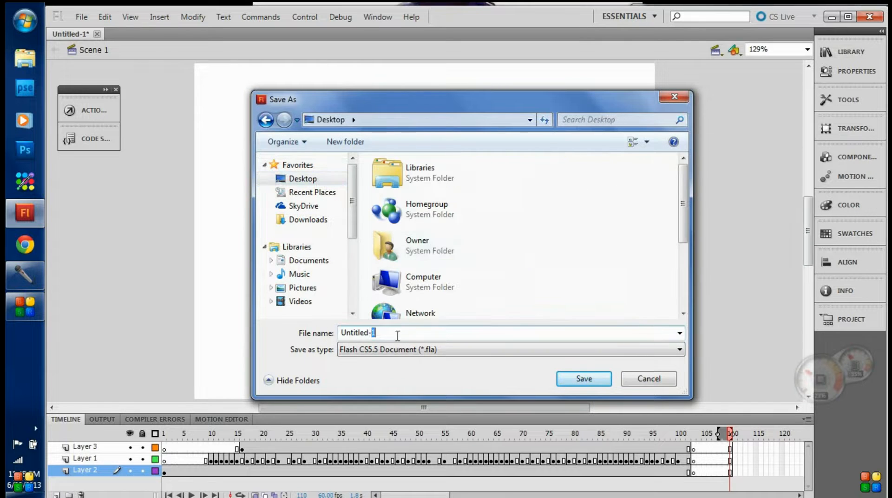
{"action": "key", "text": "BackSpace"}
{"action": "key", "text": "BackSpace"}
{"action": "key", "text": "BackSpace"}
{"action": "key", "text": "BackSpace"}
{"action": "key", "text": "BackSpace"}
{"action": "key", "text": "BackSpace"}
{"action": "key", "text": "BackSpace"}
{"action": "key", "text": "BackSpace"}
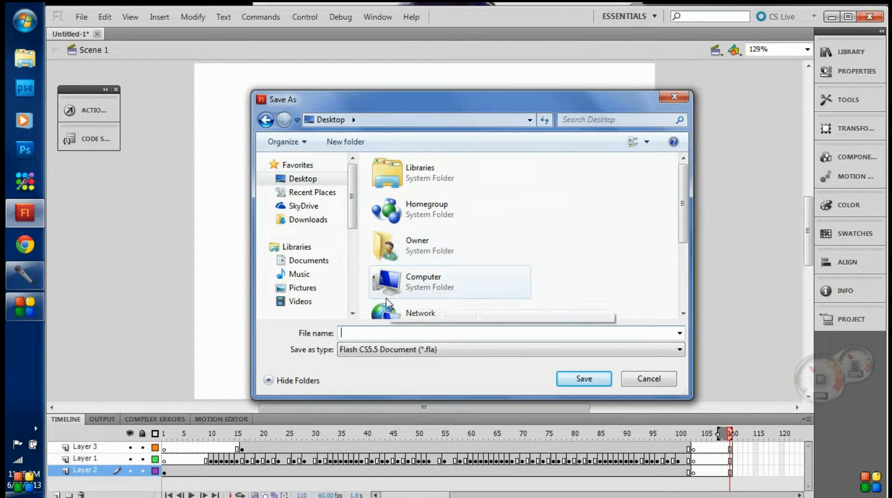
{"action": "type", "text": "all"}
{"action": "key", "text": "Return"}
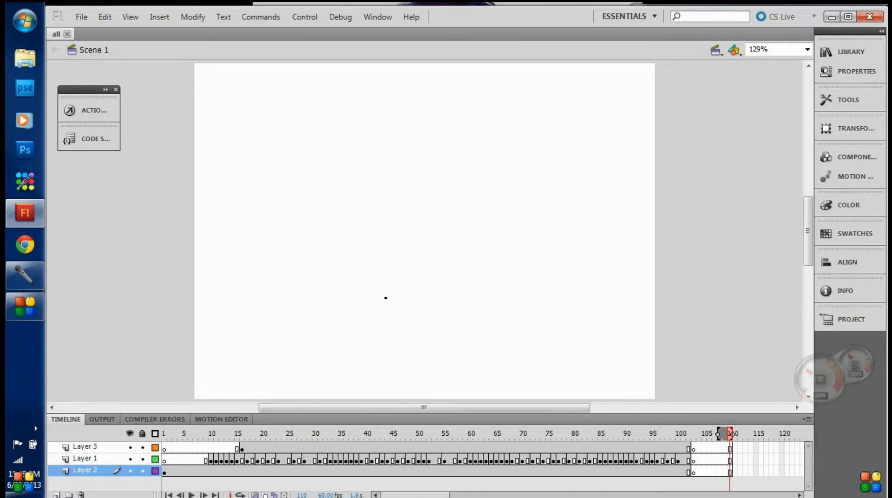
{"action": "double_click", "coordinate": [523, 18]}
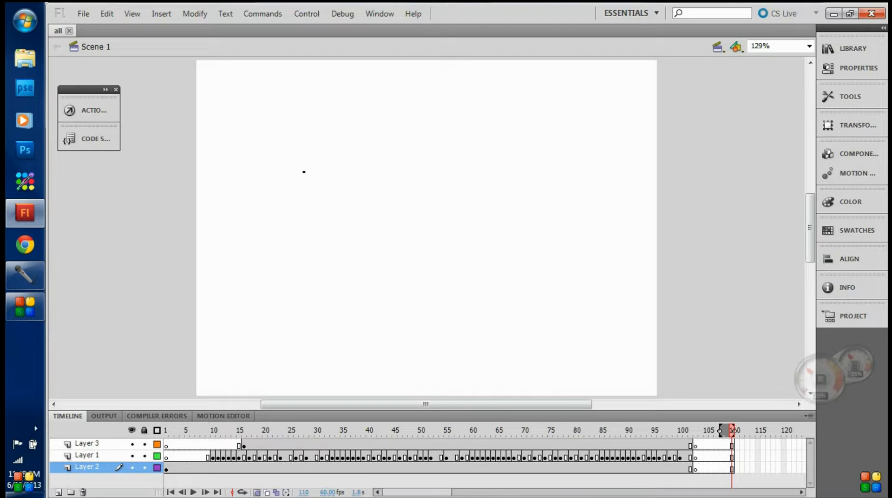
- Switch to Sound Recorder and stop the audio recording
{"action": "left_click", "coordinate": [25, 305]}
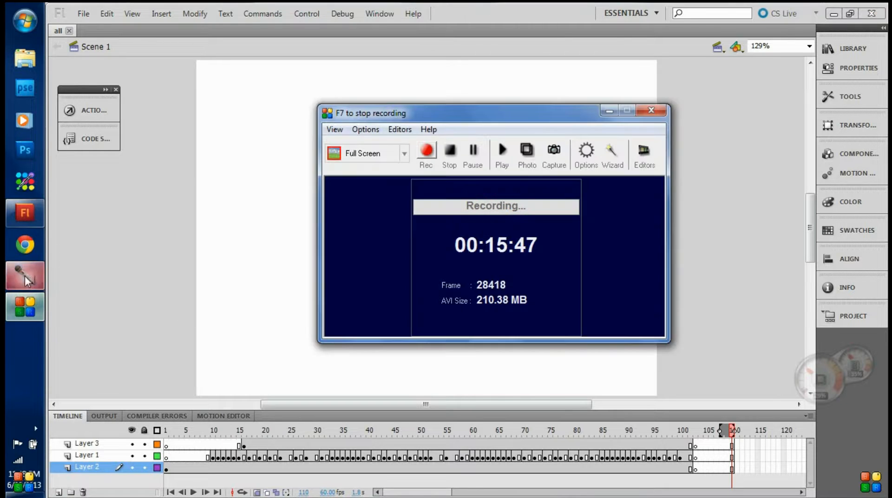
{"action": "left_click", "coordinate": [26, 279]}
{"action": "left_click", "coordinate": [695, 34]}
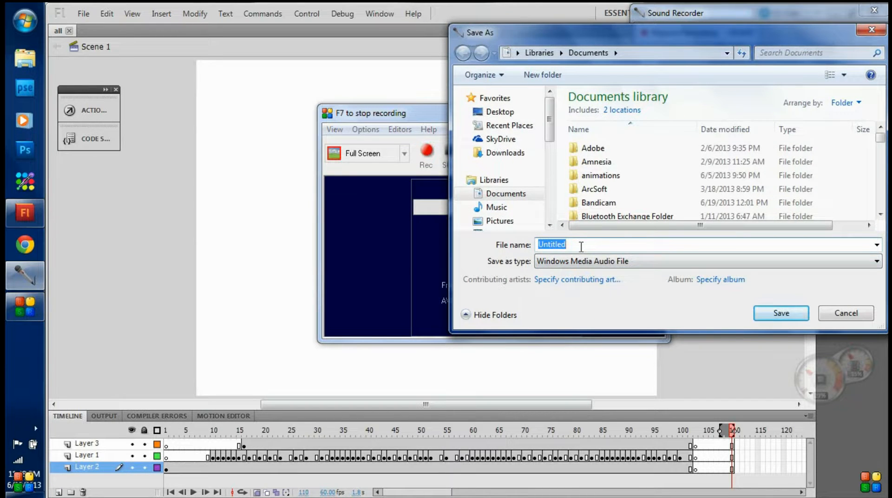
- Name the audio recording "first animation video audio" and choose the Desktop as its save location
{"action": "type", "text": "fs"}
{"action": "type", "text": "st"}
{"action": "key", "text": "BackSpace"}
{"action": "key", "text": "BackSpace"}
{"action": "type", "text": "rst animation"}
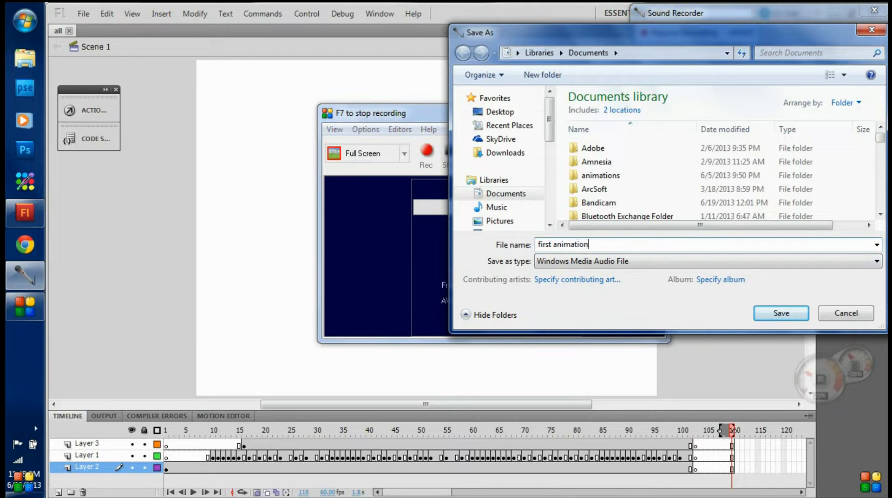
{"action": "type", "text": " video ain"}
{"action": "key", "text": "BackSpace"}
{"action": "type", "text": "udio"}
{"action": "left_click", "coordinate": [497, 112]}
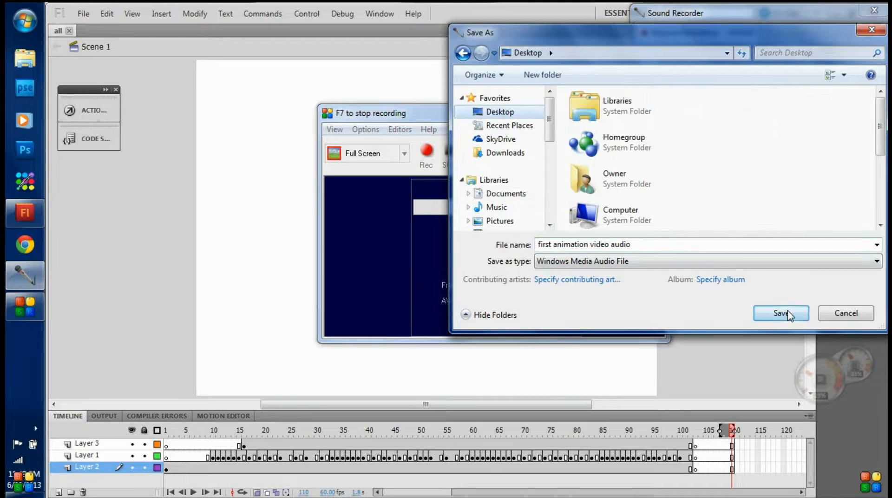